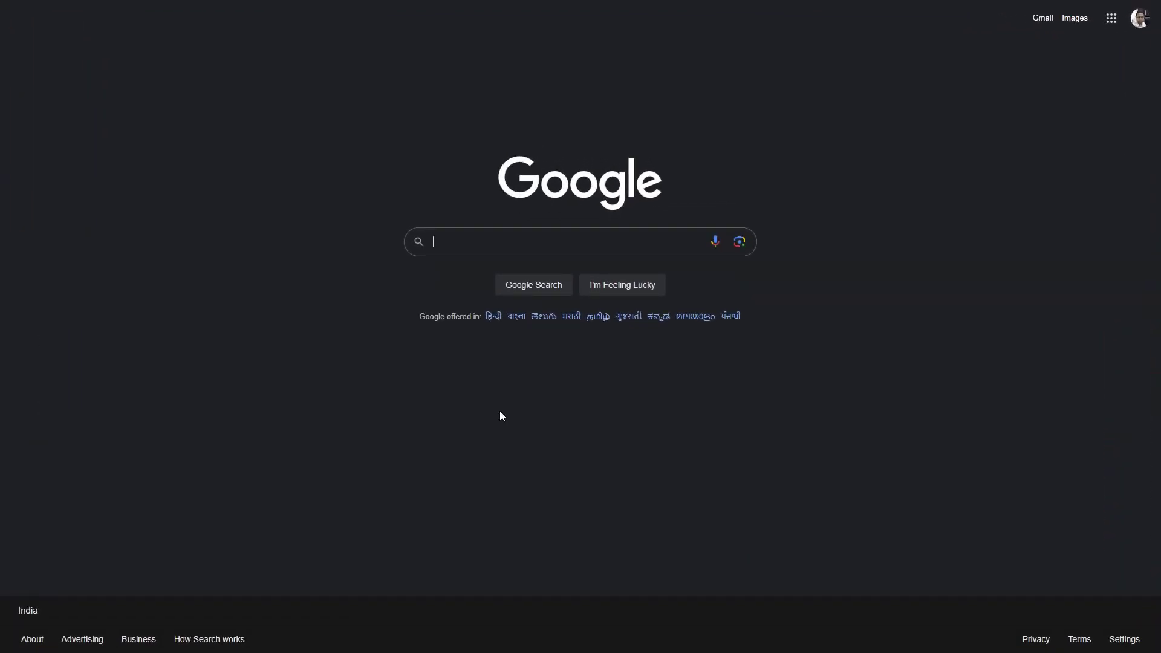
Step: Search Google for shotcut.org and open the 'Shotcut - Home' result
type("shotcut")
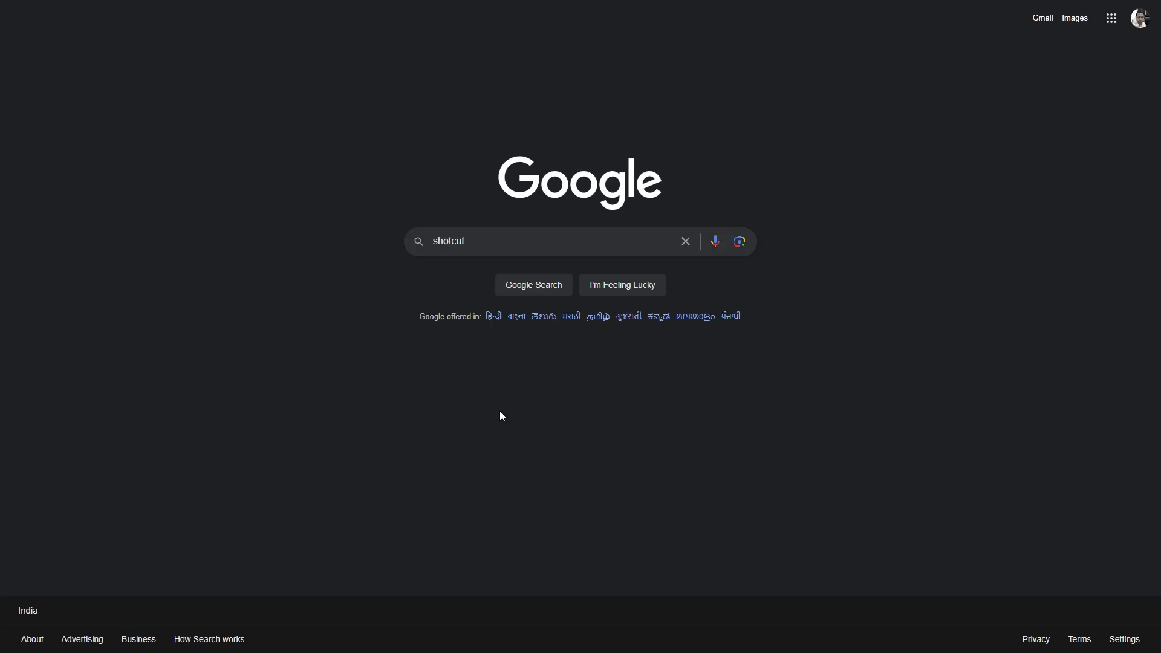
type(".org")
key("Return")
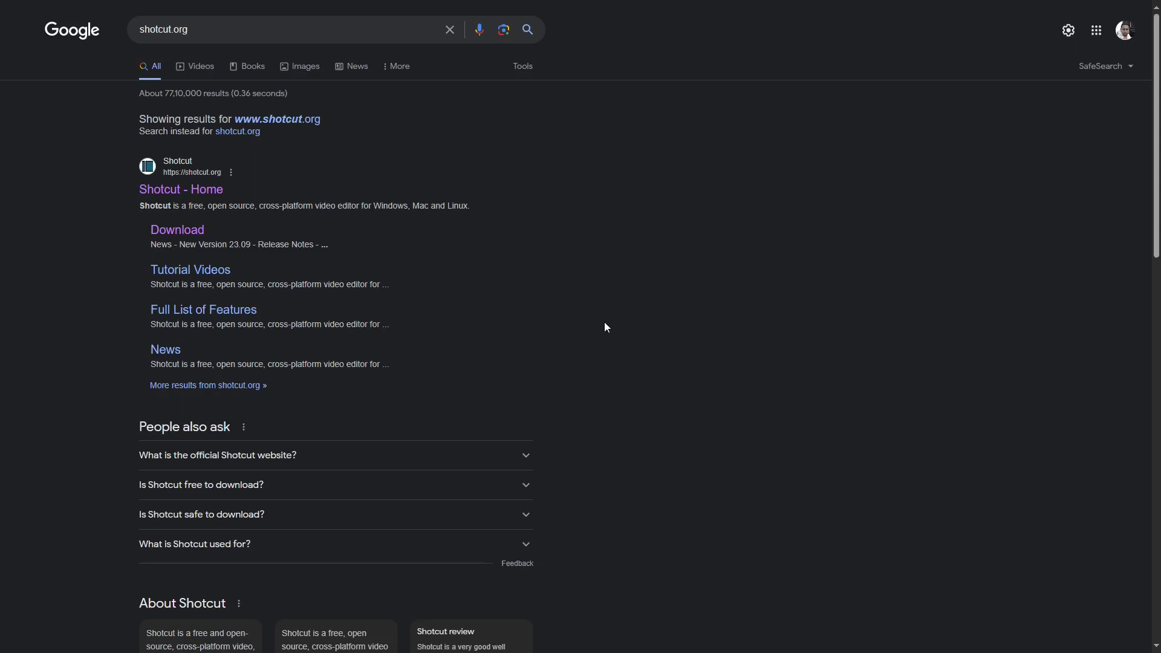
left_click(199, 195)
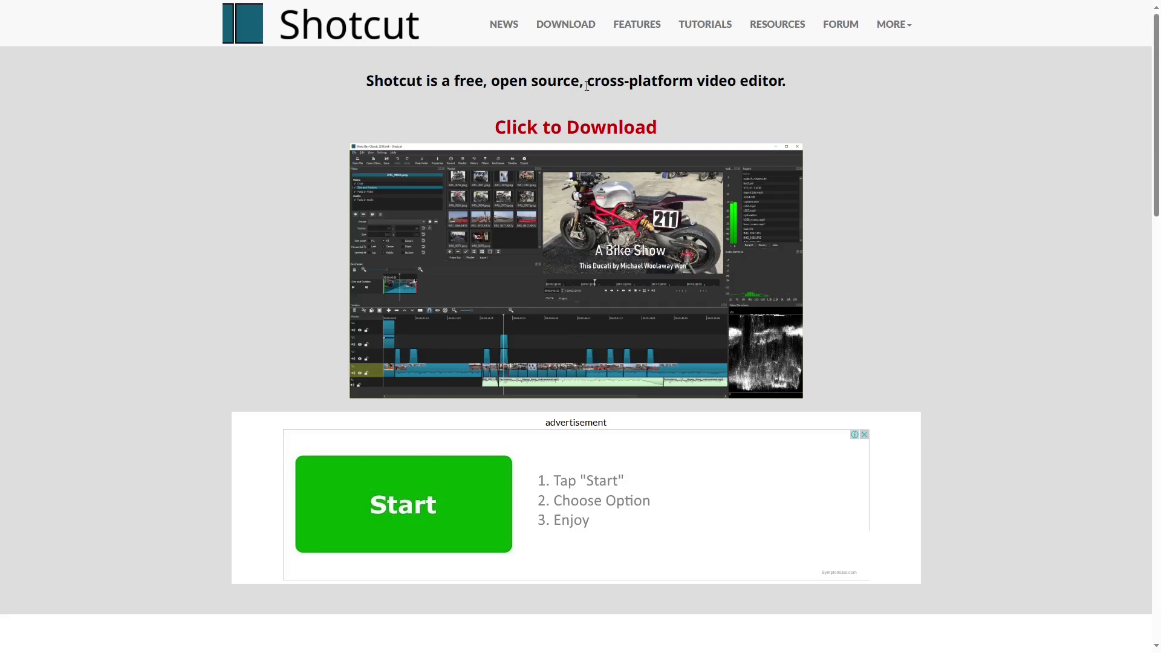
Step: Browse the Shotcut site, open the Download page and dismiss the full-screen advertisement
left_click(601, 132)
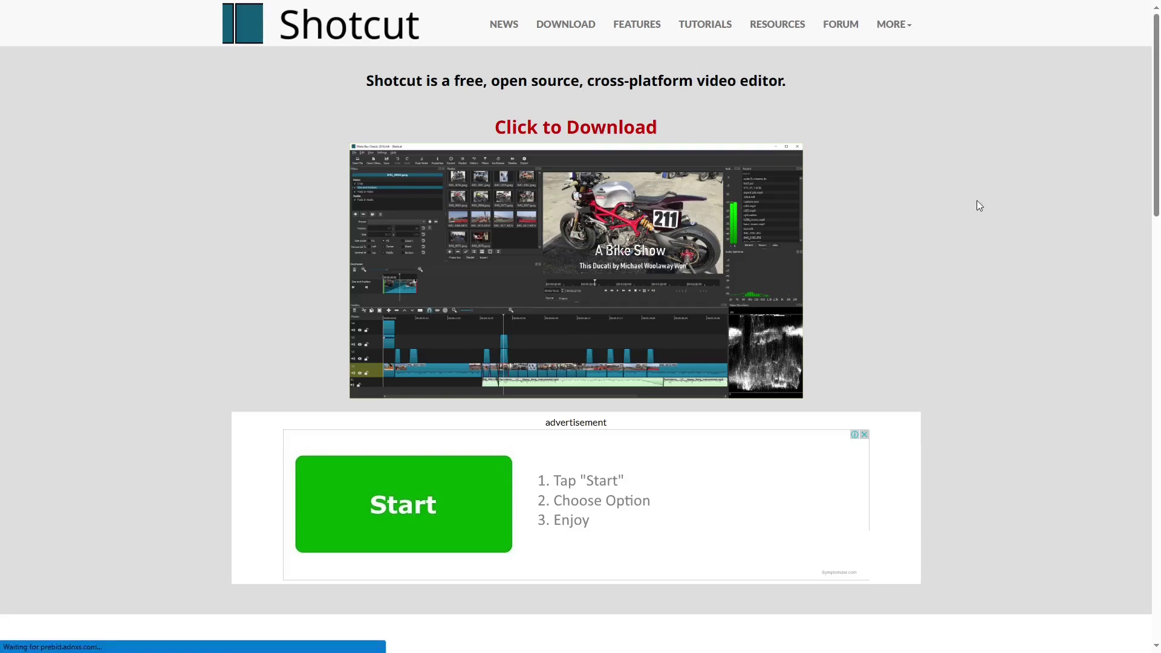
scroll(976, 203, "down", 8)
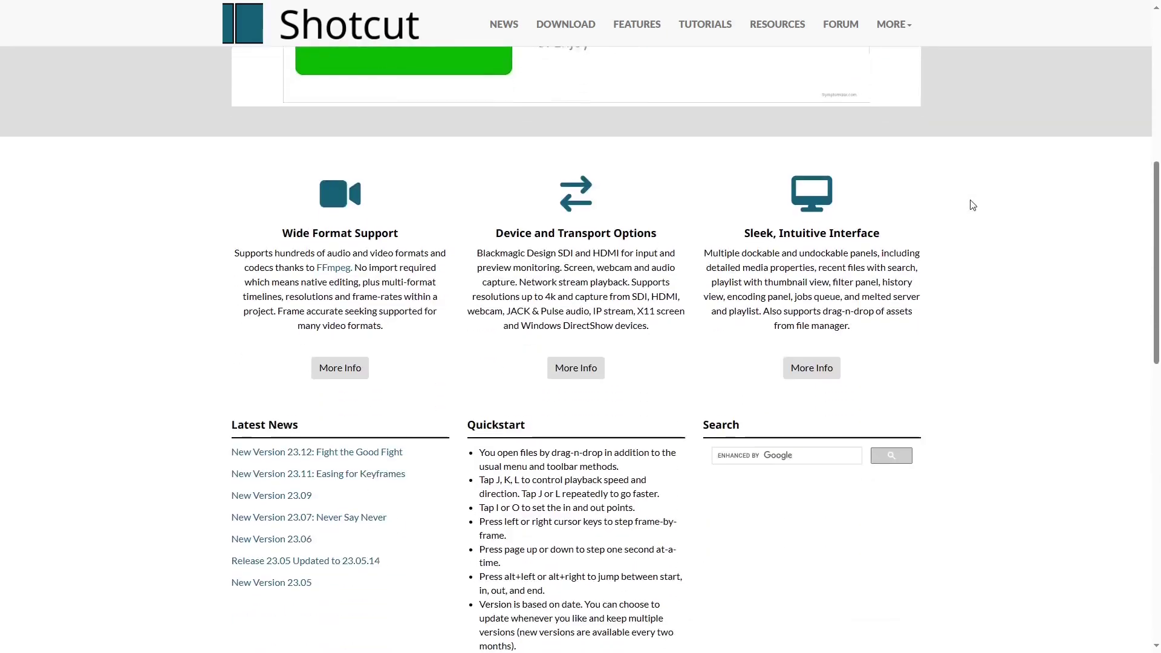
scroll(973, 210, "down", 2)
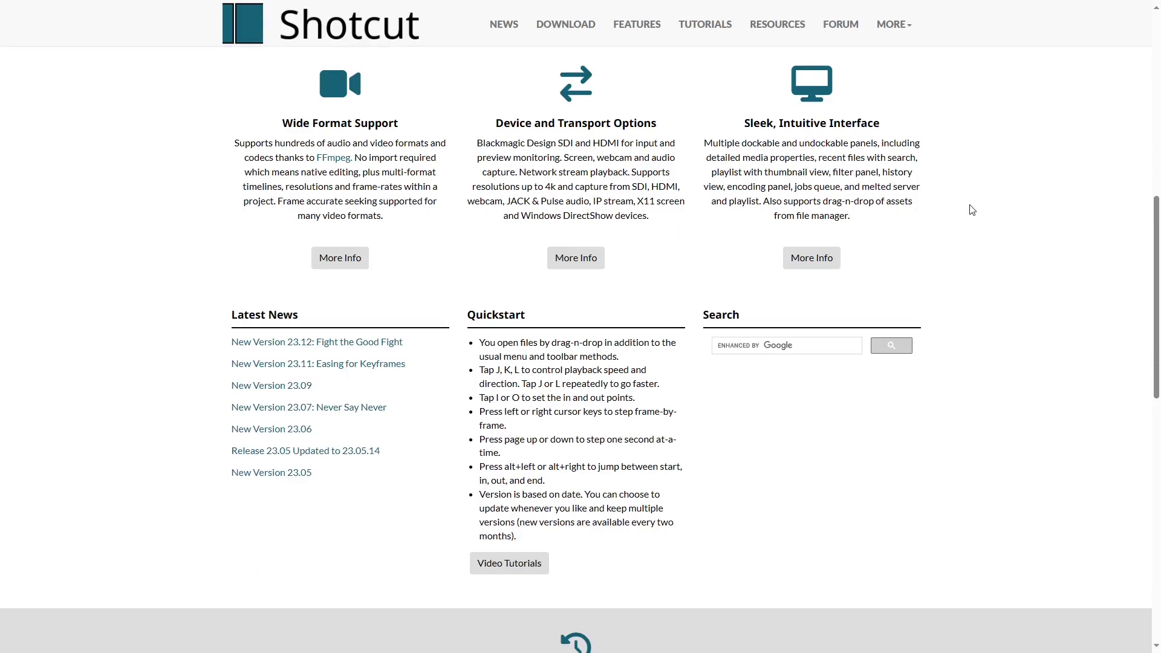
scroll(972, 210, "down", 2)
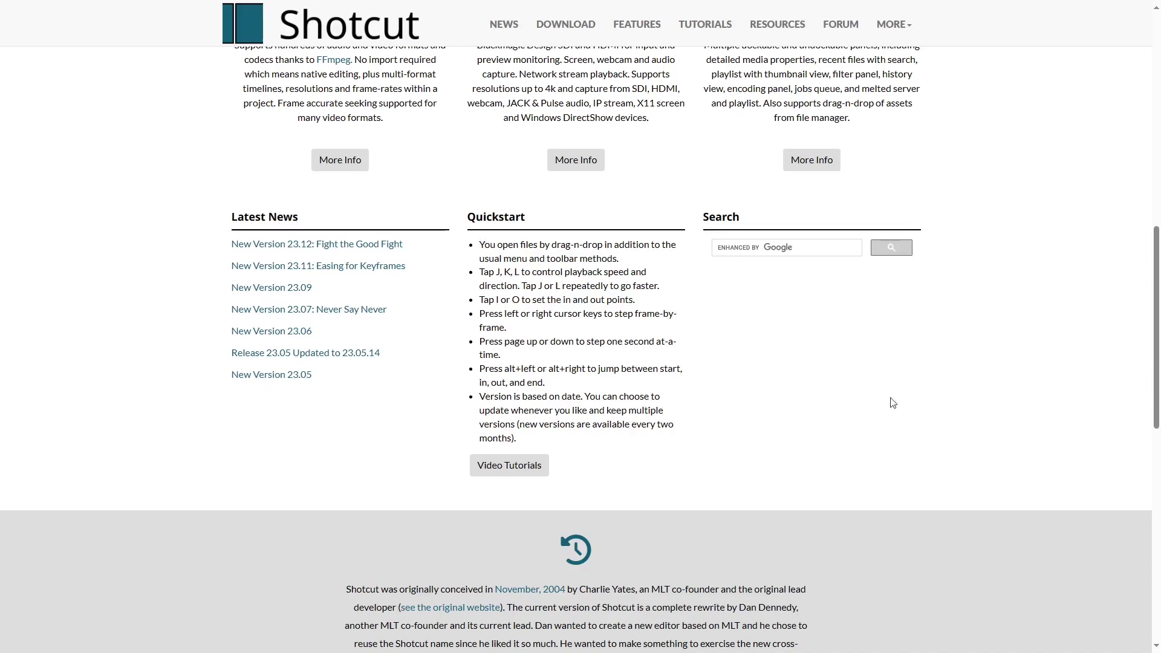
scroll(981, 413, "up", 2)
scroll(982, 413, "up", 5)
scroll(980, 421, "up", 5)
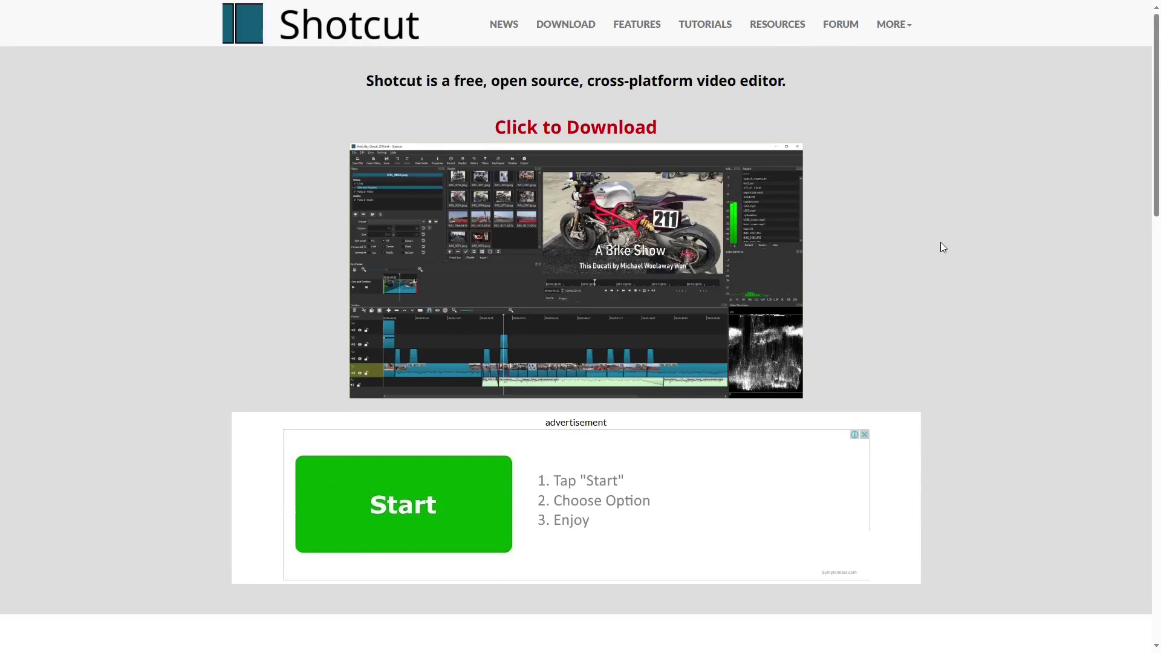
left_click(580, 27)
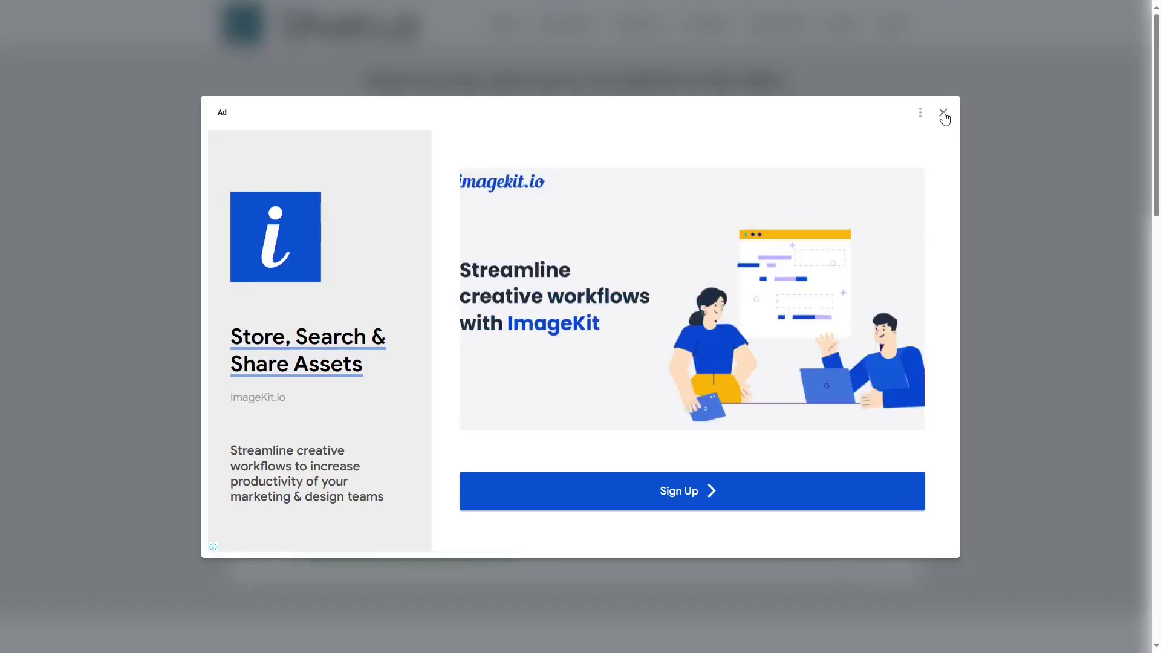
left_click(944, 113)
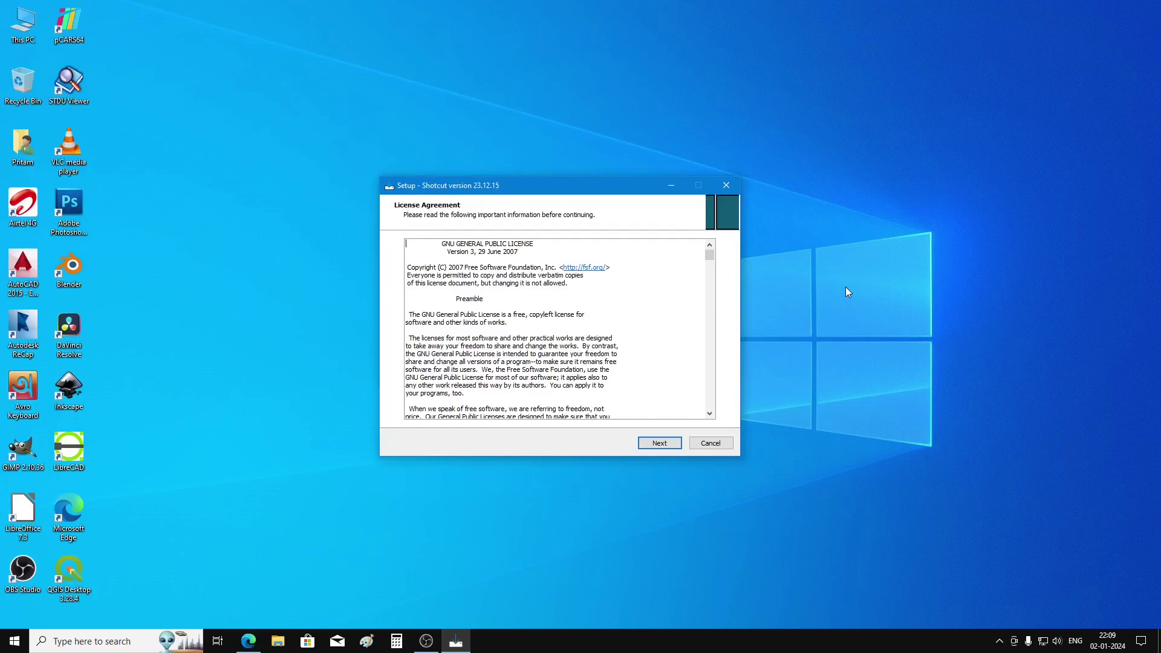
Step: Accept the licence and continue setup without installing the Opera One browser
left_click(664, 444)
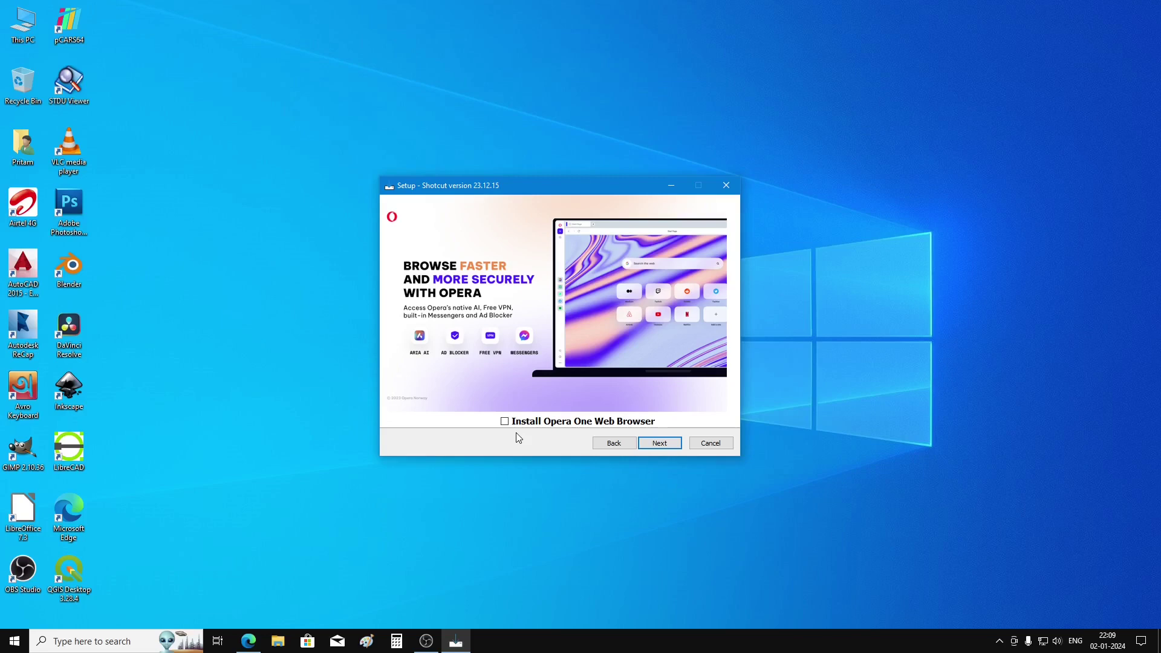
left_click(658, 447)
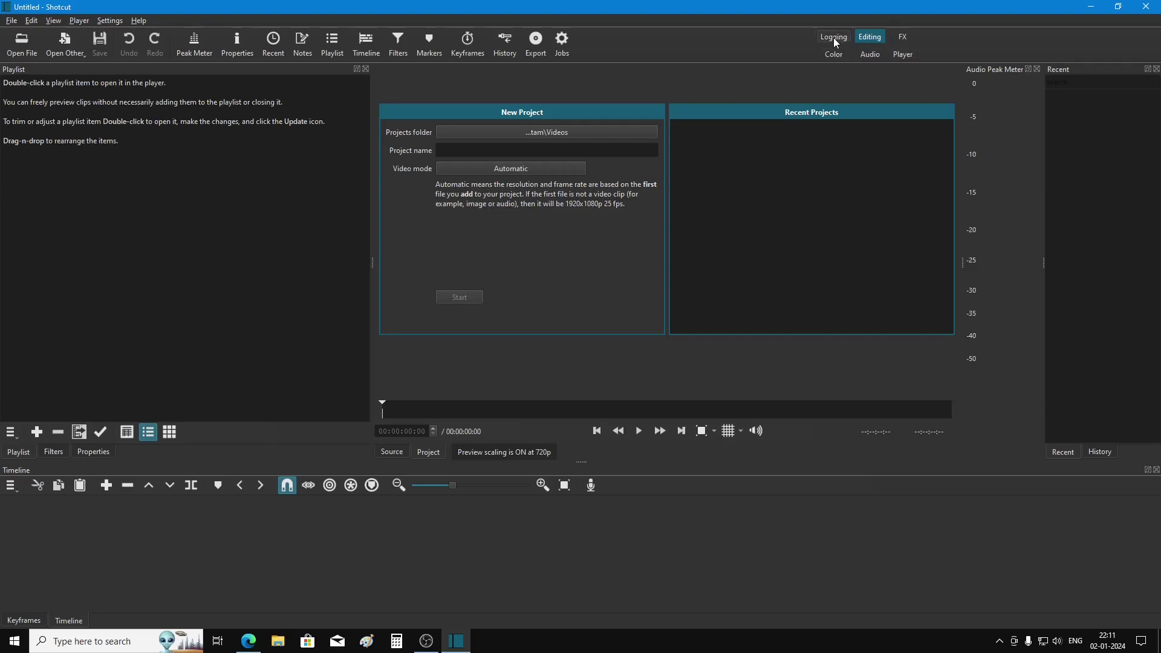
left_click(833, 38)
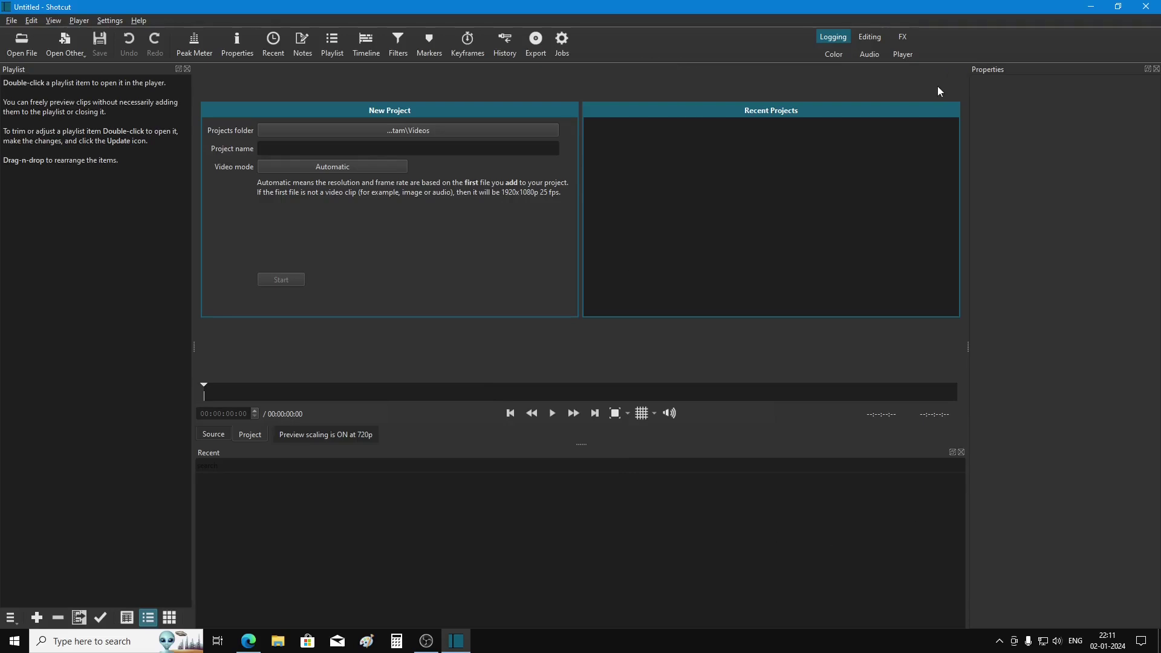
left_click(905, 38)
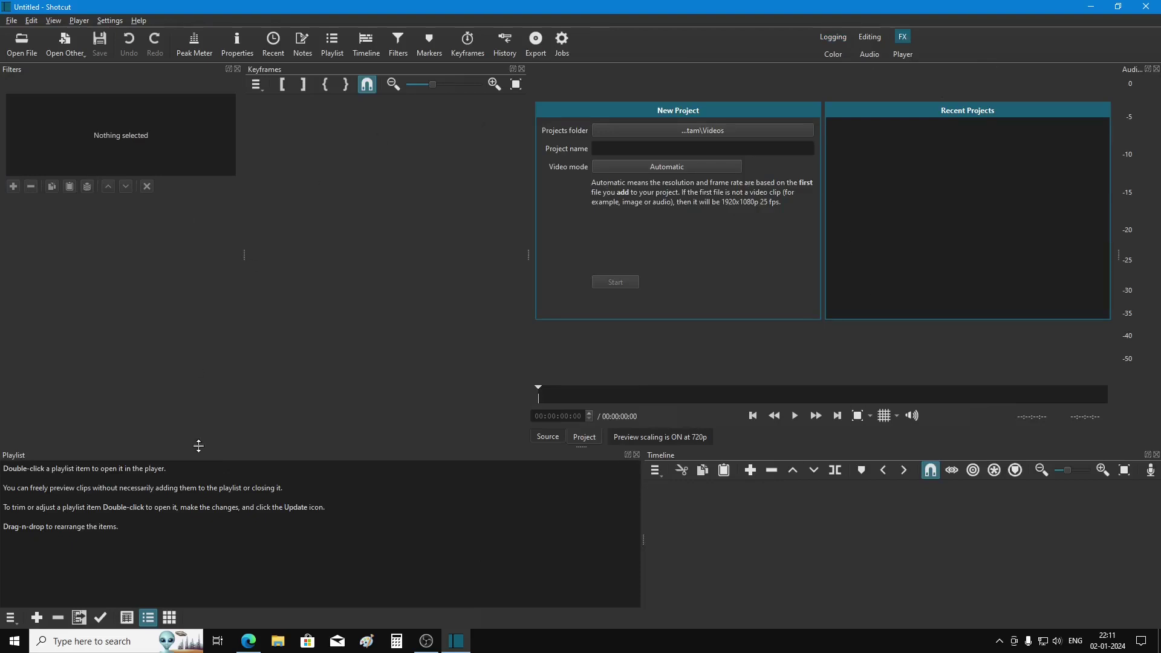
left_click(833, 55)
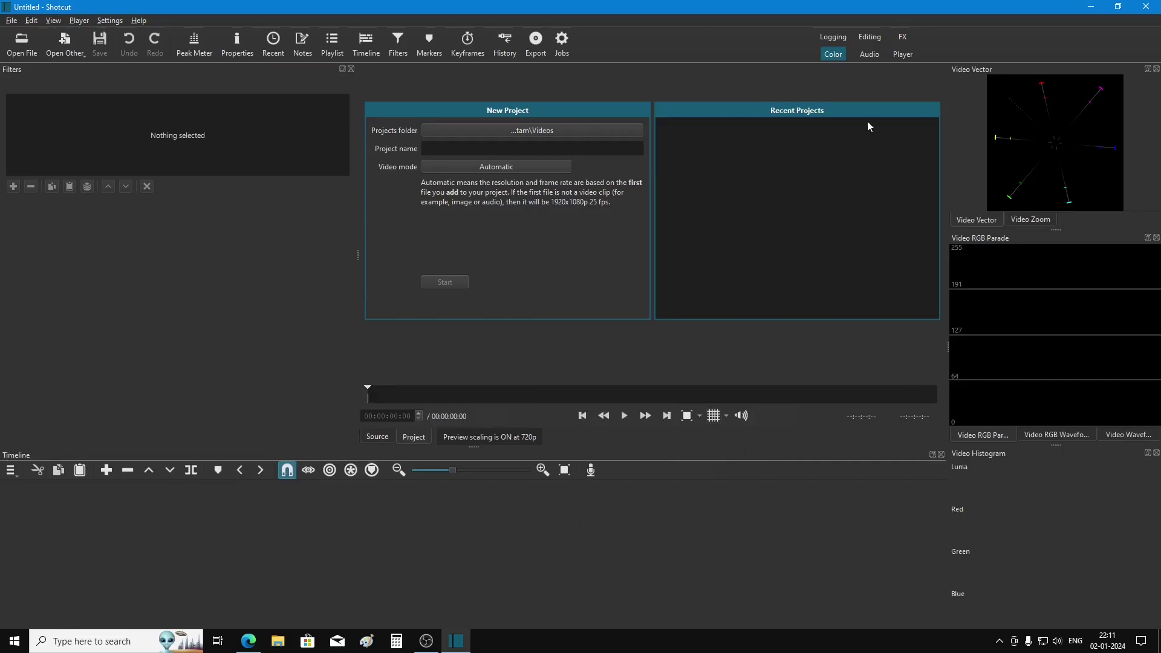
left_click(867, 56)
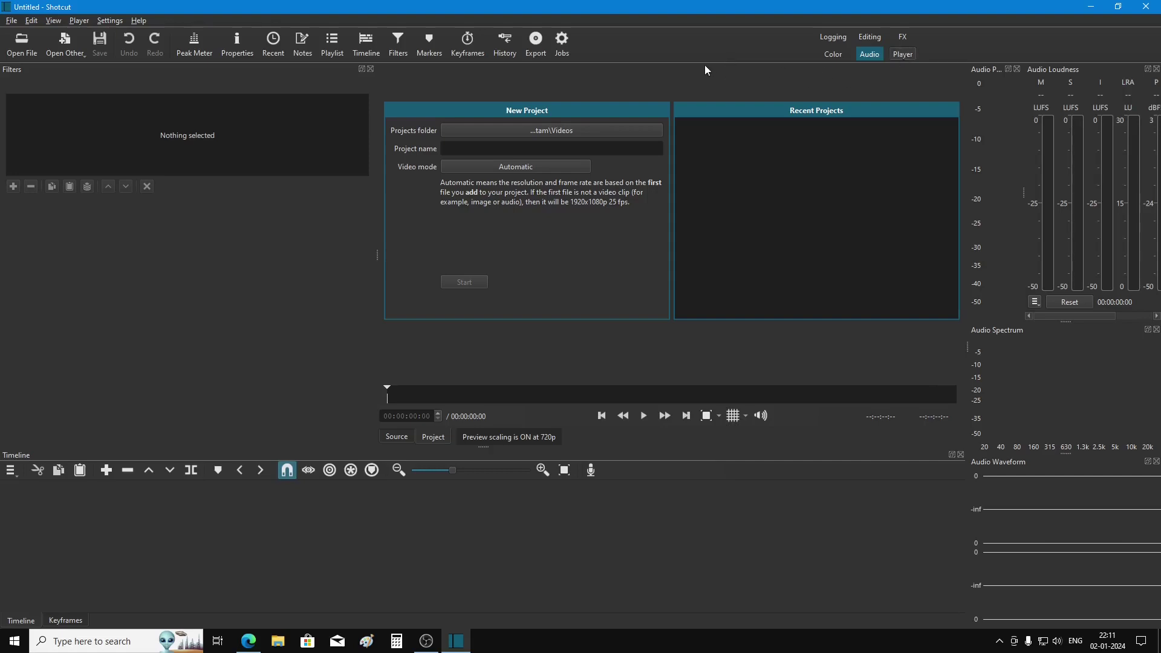
key("alt+6")
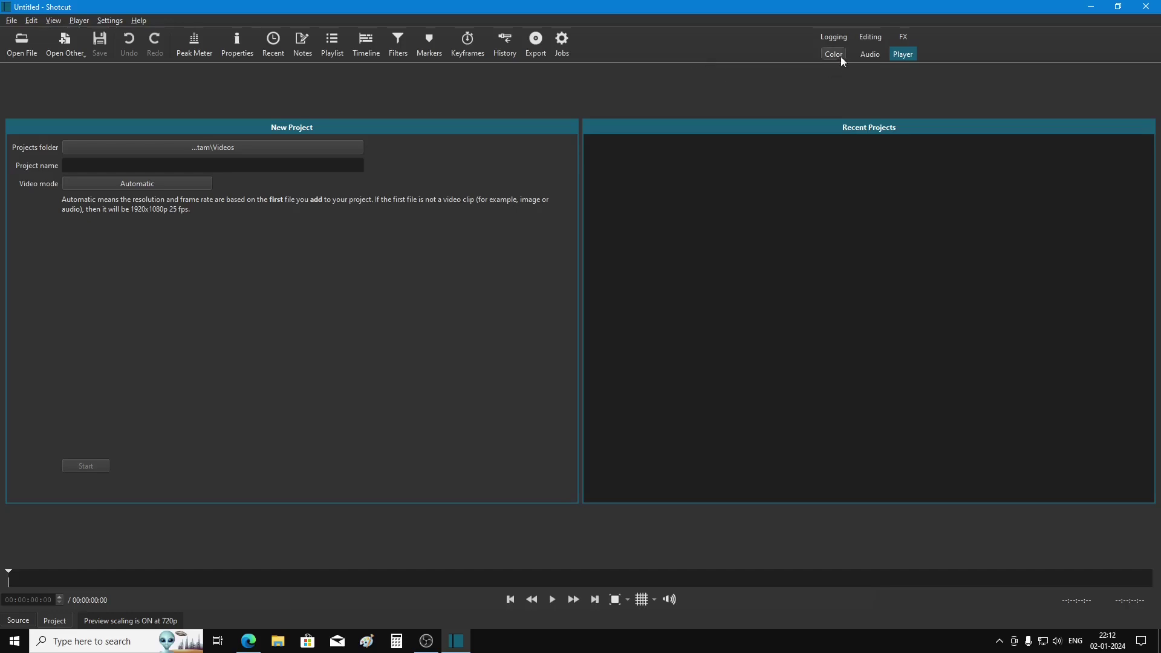
left_click(867, 38)
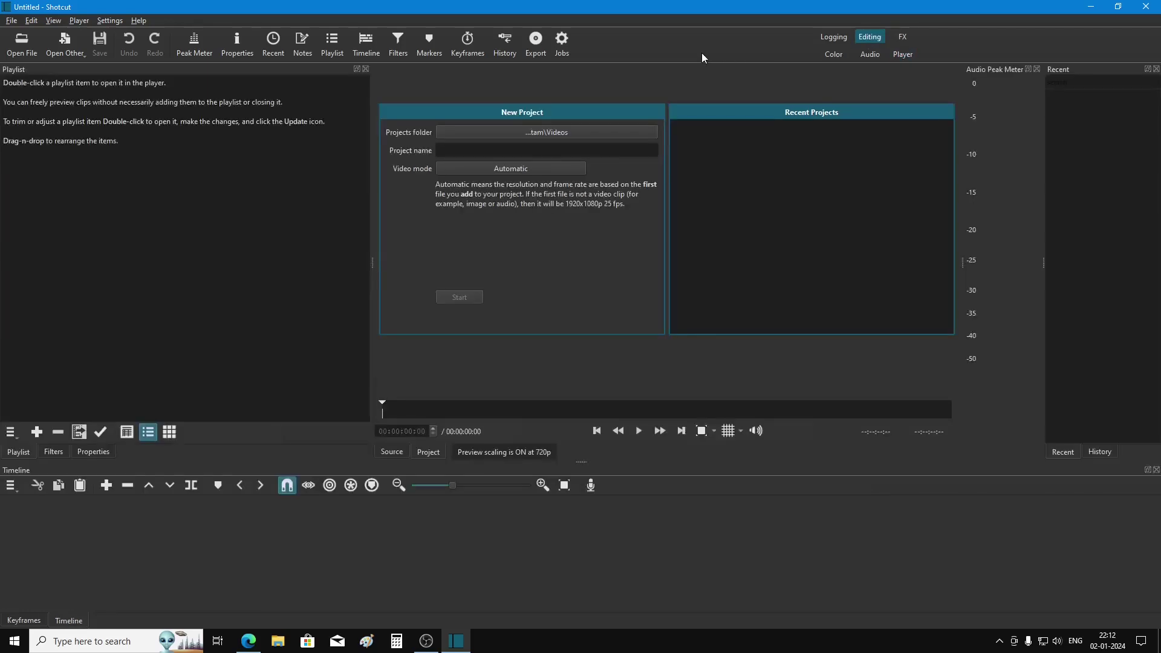
left_click(10, 22)
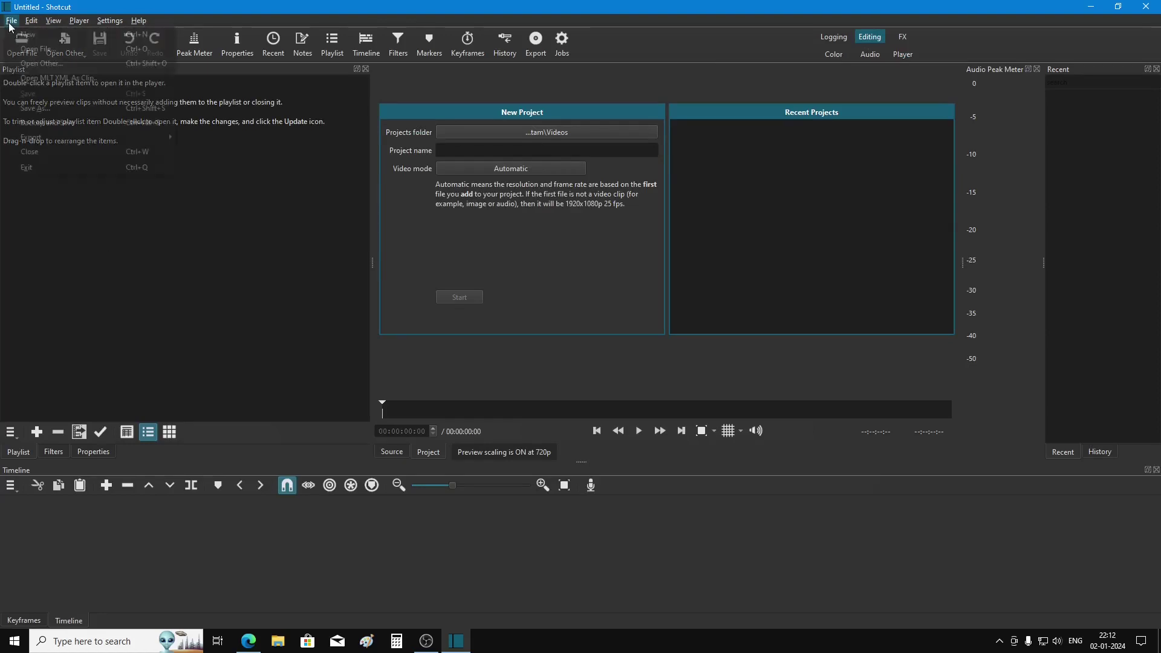
left_click(110, 20)
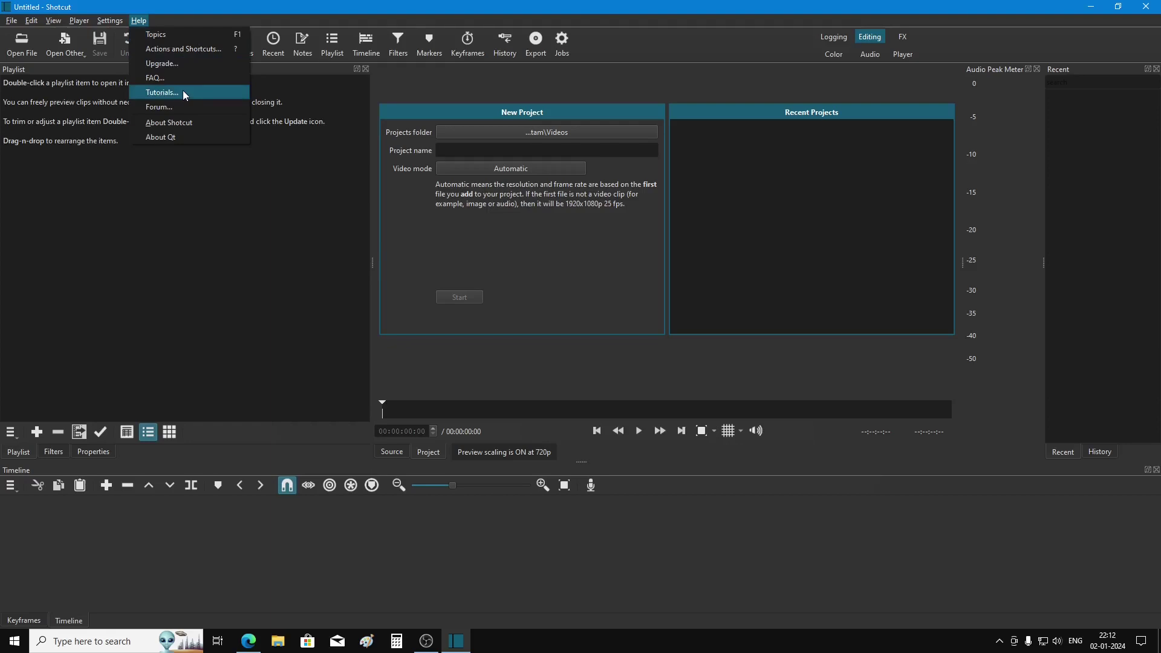
mouse_move(114, 23)
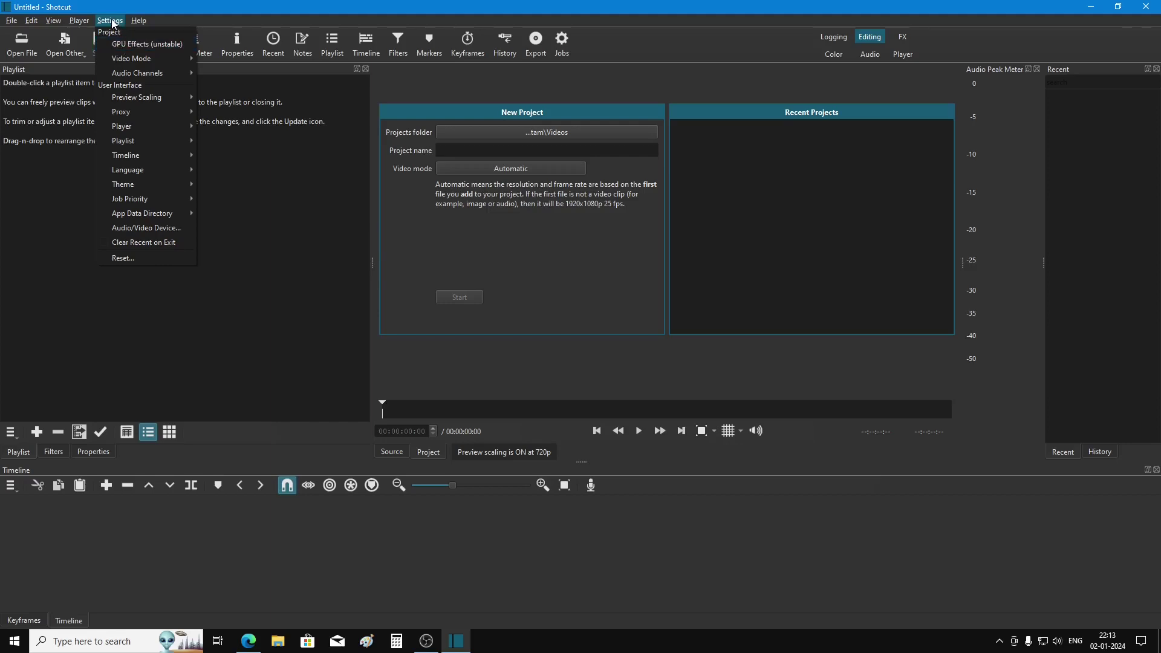
mouse_move(78, 20)
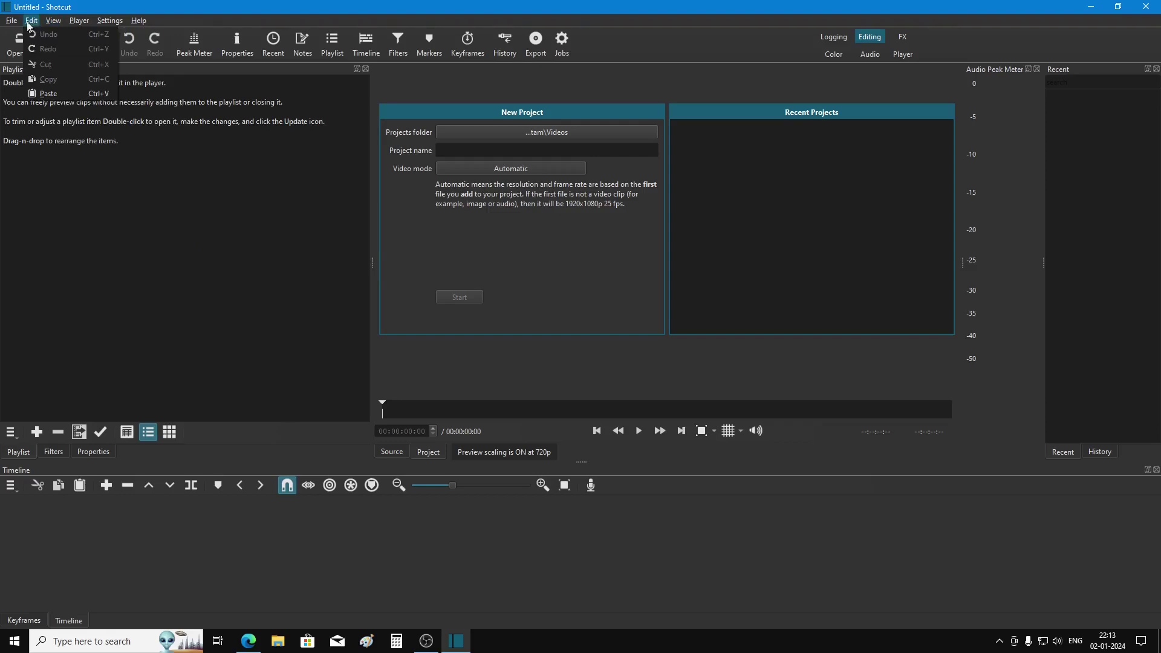
mouse_move(13, 23)
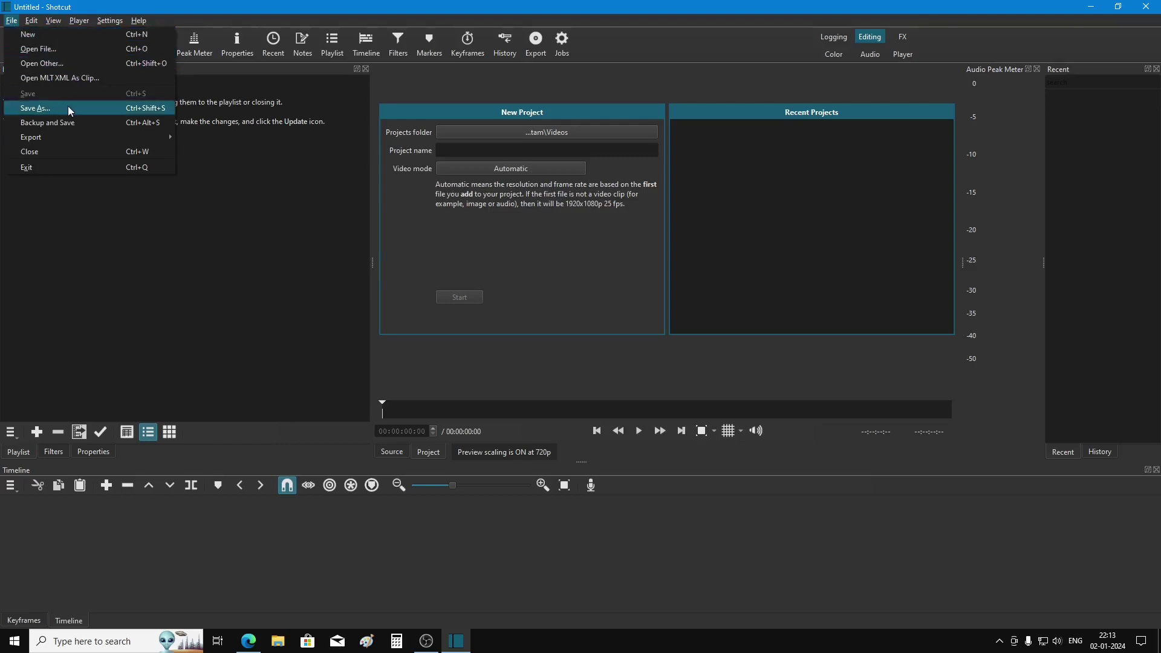
mouse_move(61, 136)
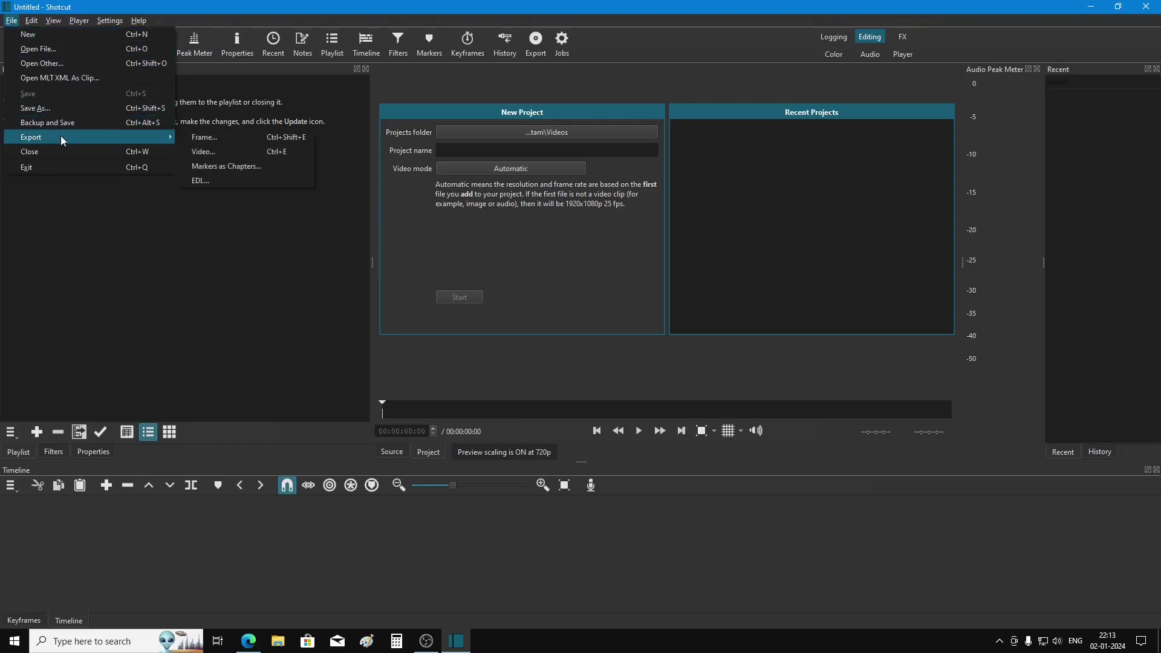
left_click(259, 13)
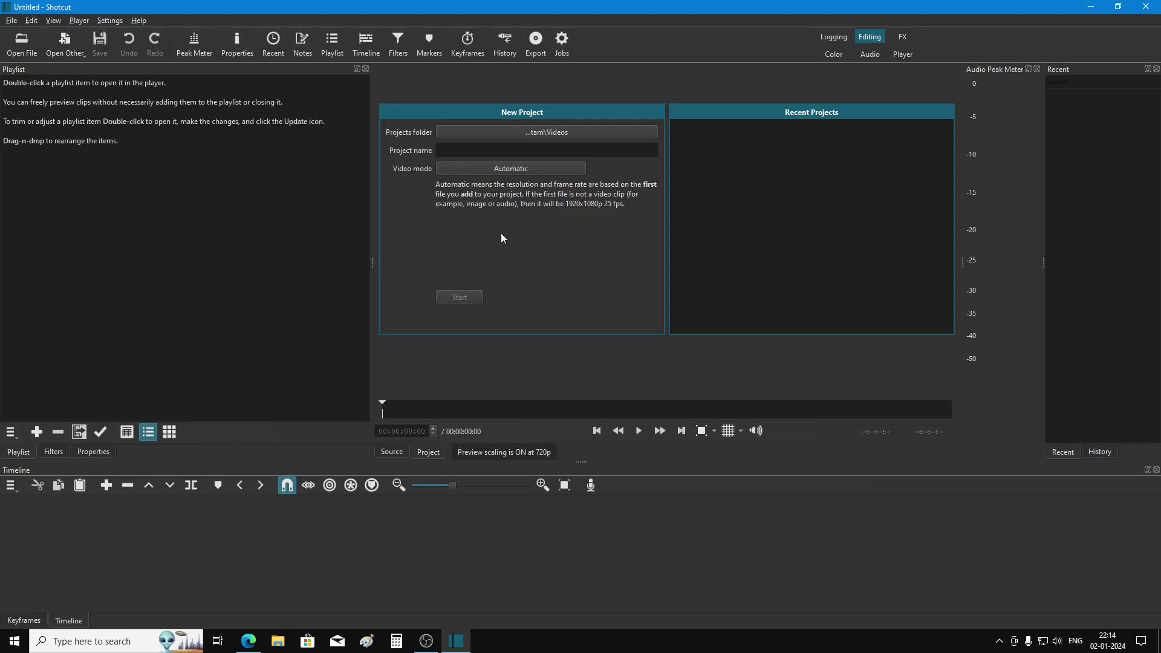
left_click(530, 133)
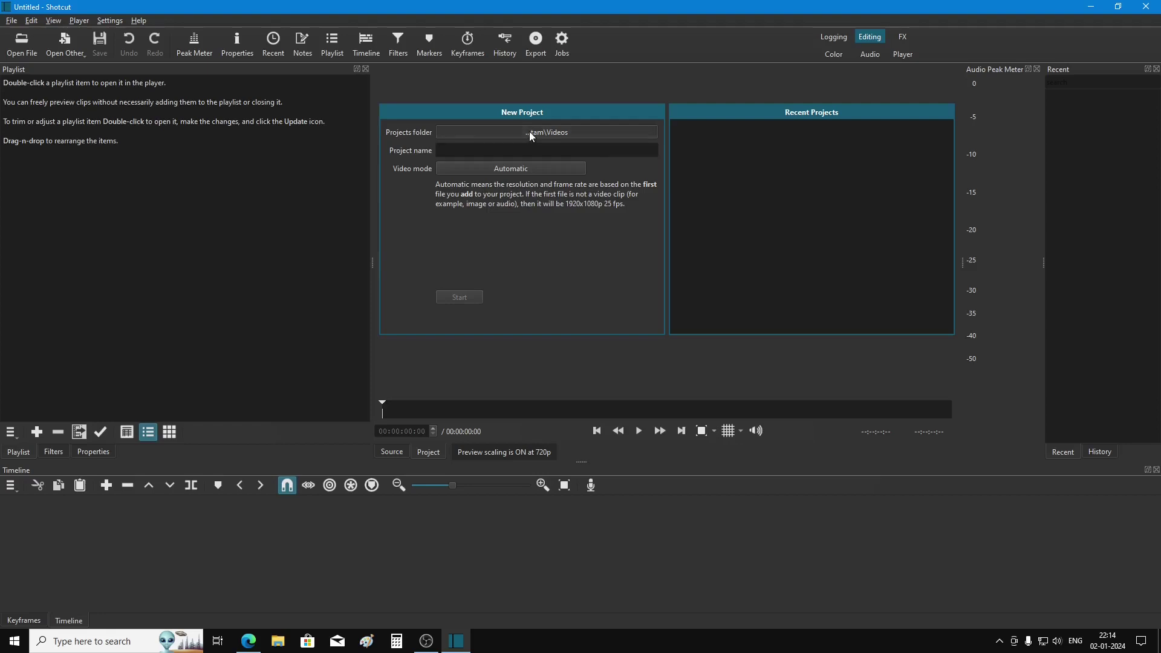
left_click_drag(482, 104, 609, 181)
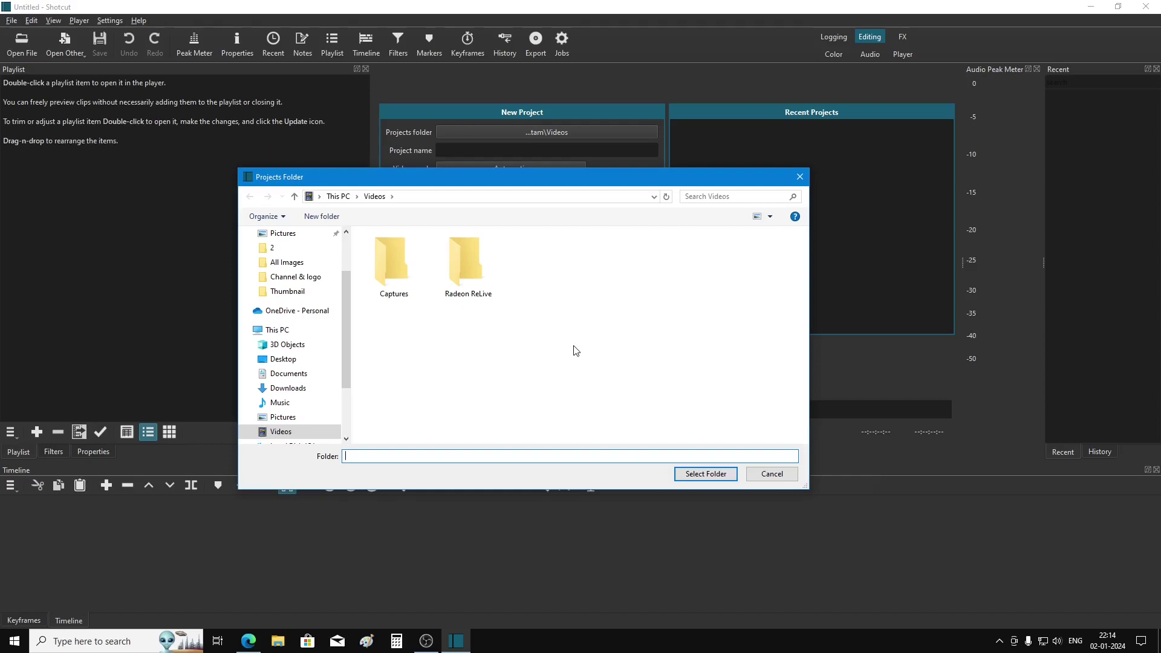
left_click(773, 475)
left_click(461, 151)
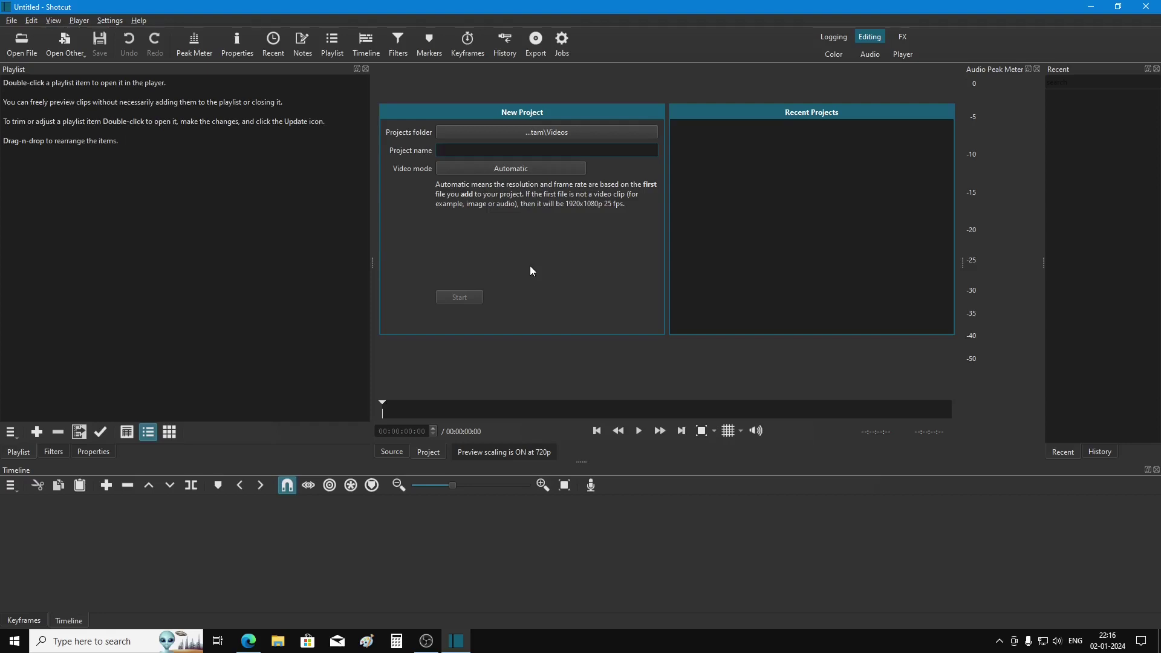
Step: Open the Video mode dropdown in the New Project panel
left_click(509, 169)
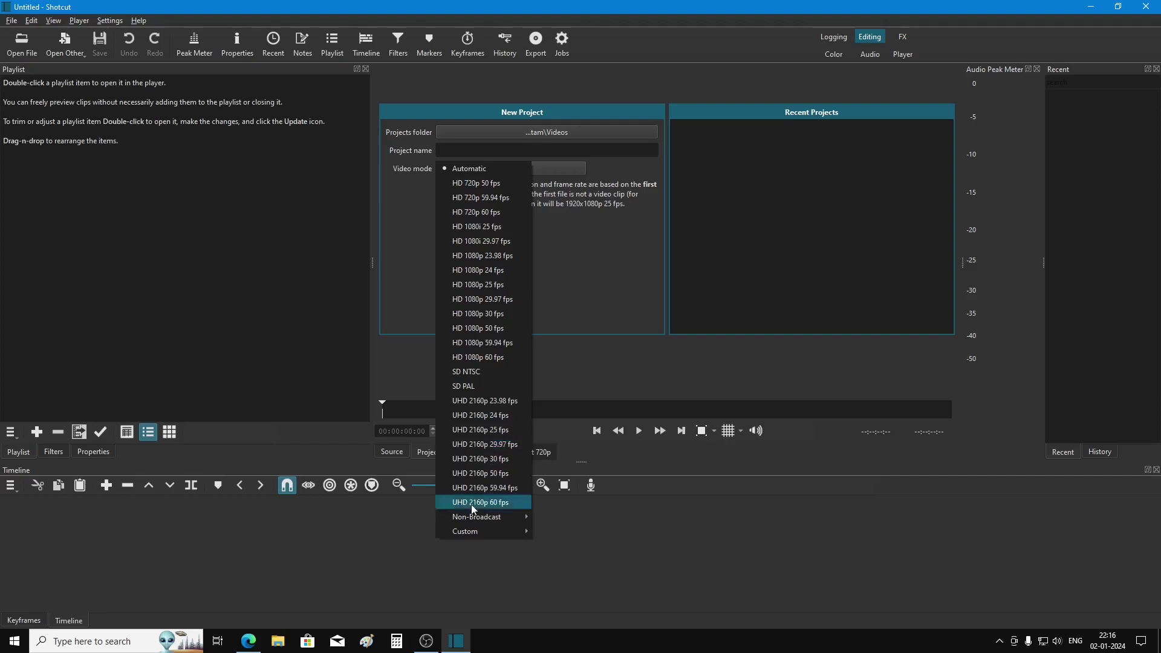
Step: Dismiss the Video mode list after viewing Non-Broadcast, keeping Automatic
mouse_move(473, 519)
left_click(594, 269)
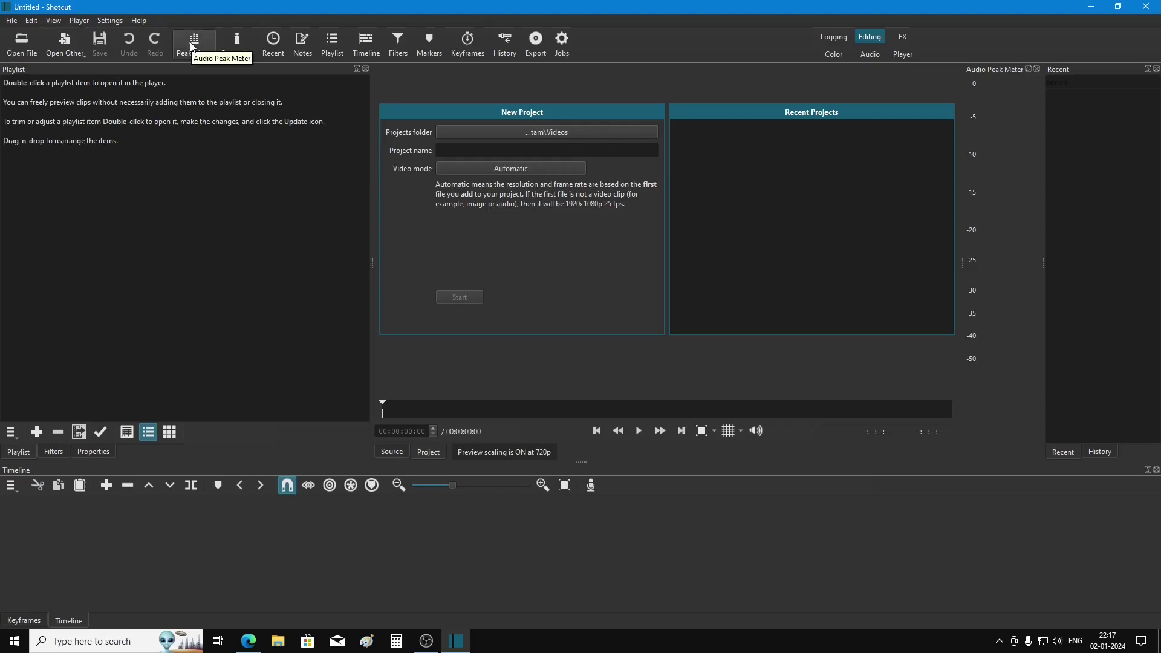
Step: Toggle the Peak Meter, Recent and History panels off and back on
left_click(1037, 69)
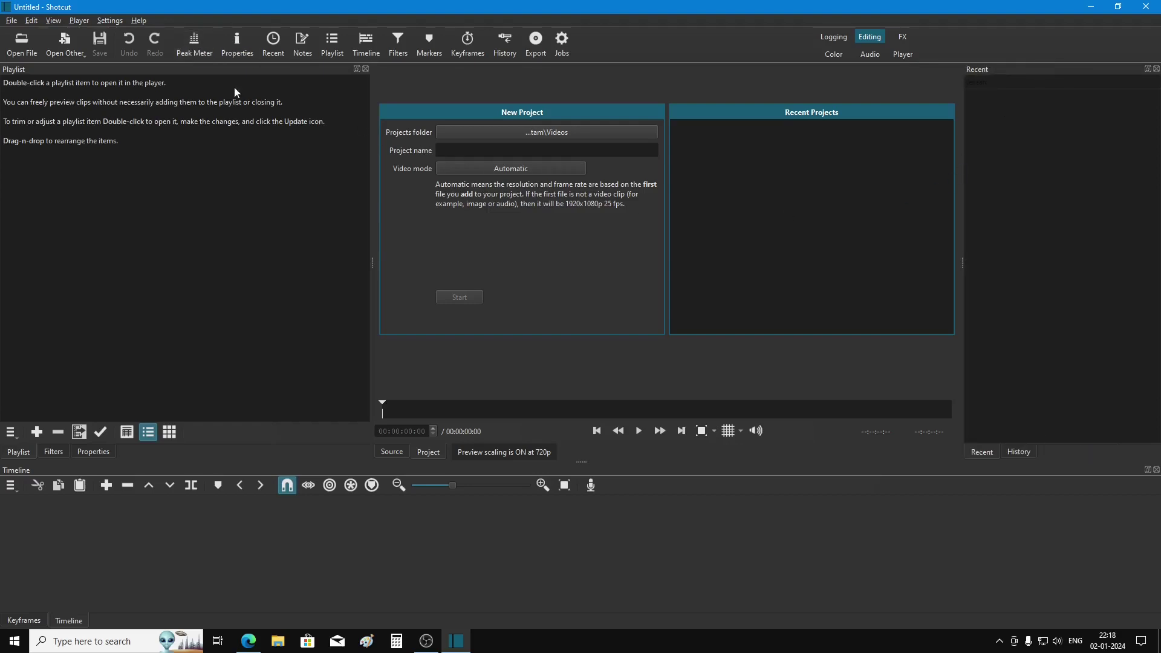
left_click(207, 44)
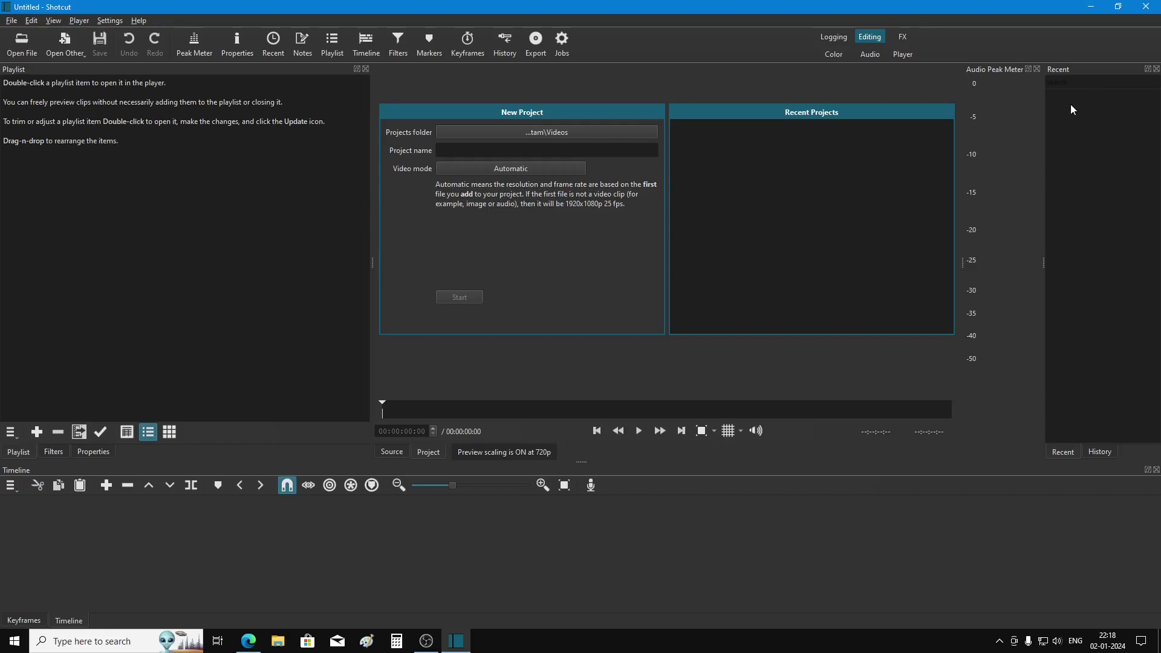
left_click(1156, 69)
left_click(1156, 69)
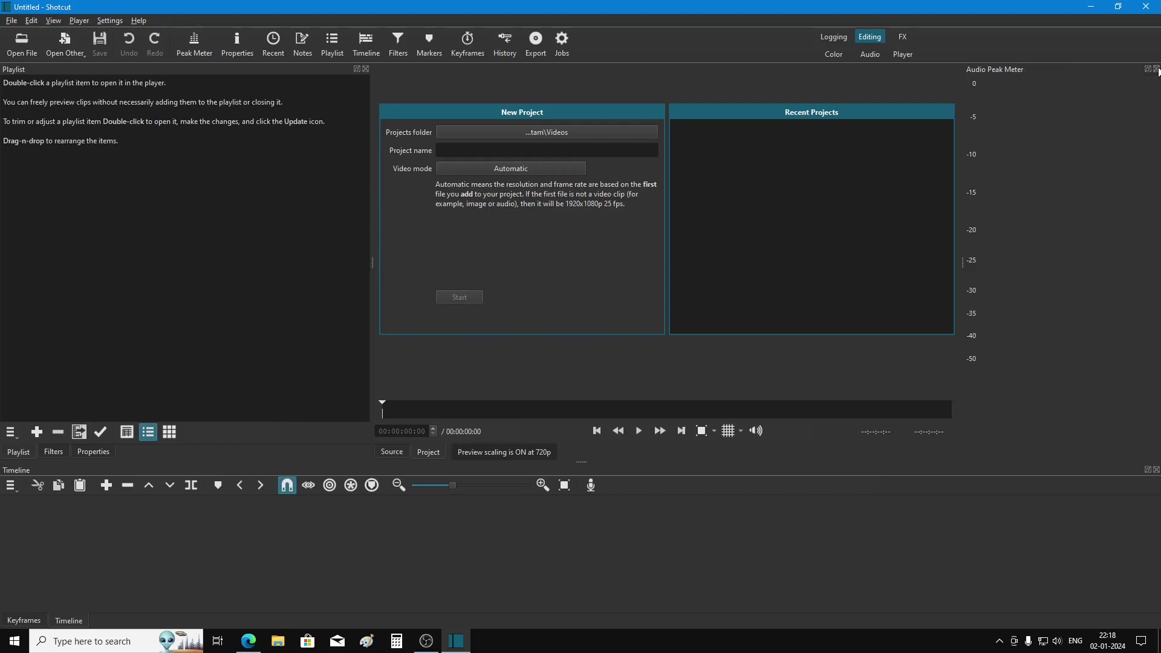
left_click(275, 46)
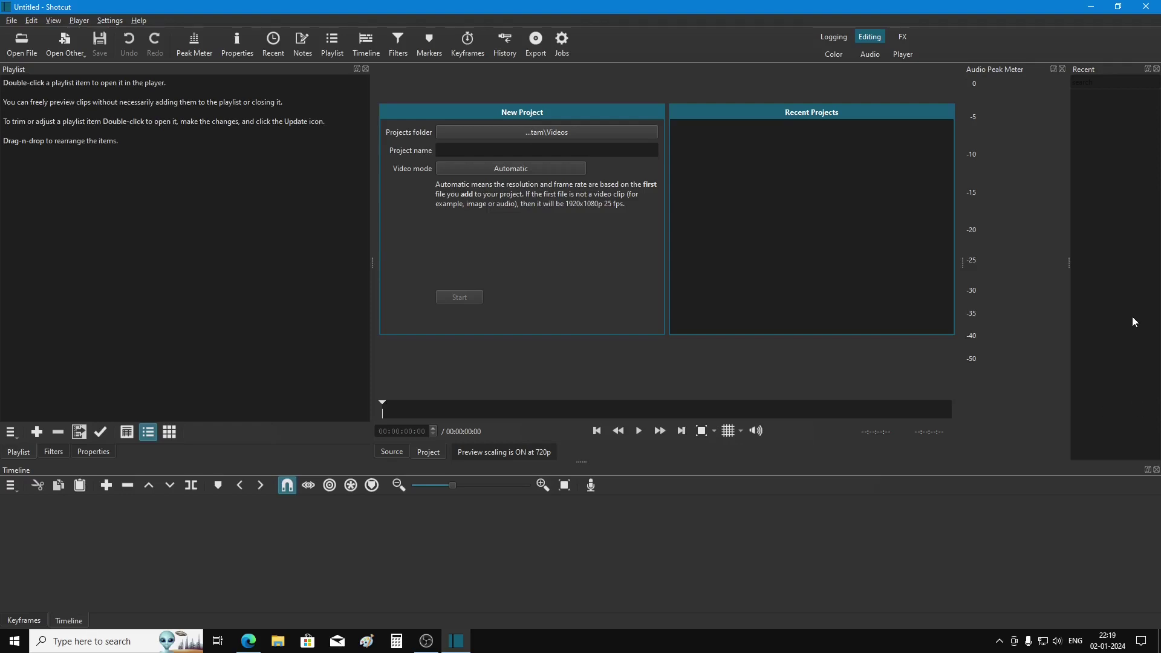
left_click(505, 43)
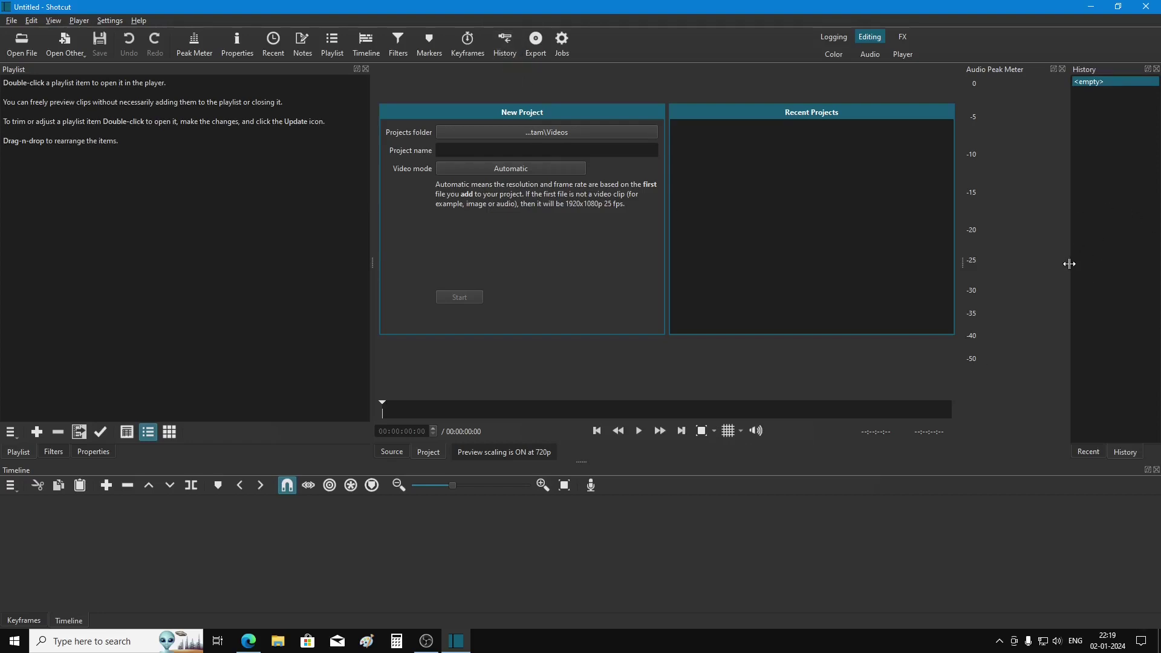
Step: Widen the History panel and switch between its Recent and History tabs
left_click_drag(1069, 263, 1055, 264)
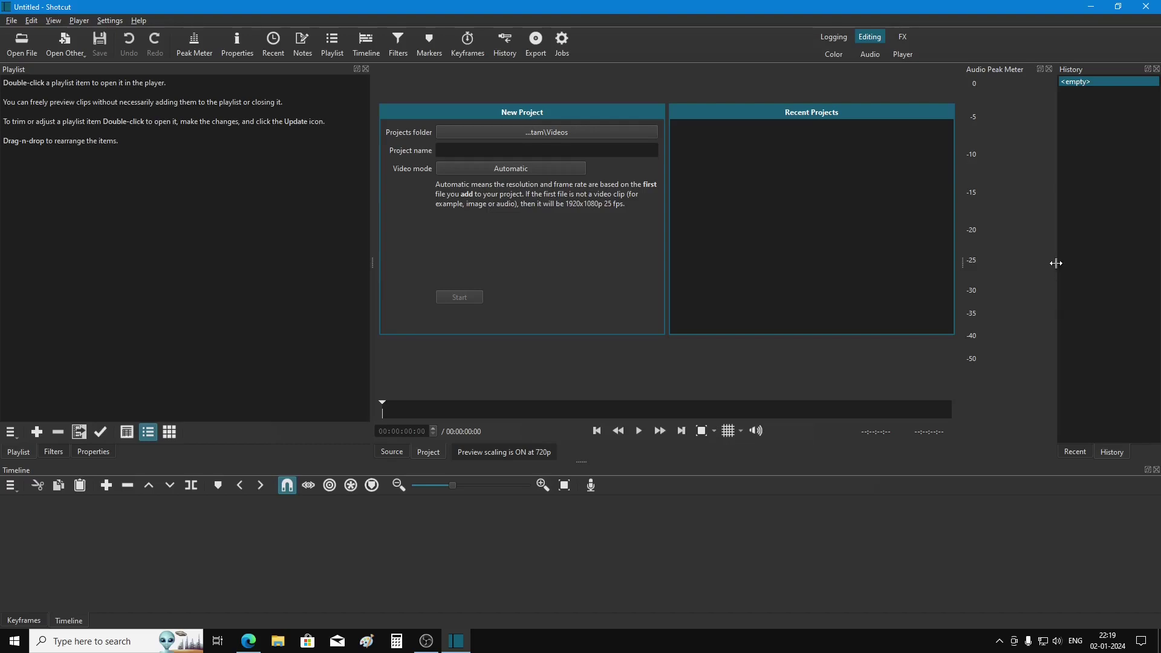
mouse_move(1056, 263)
left_mouse_down()
mouse_move(1032, 262)
mouse_move(1043, 261)
left_mouse_up()
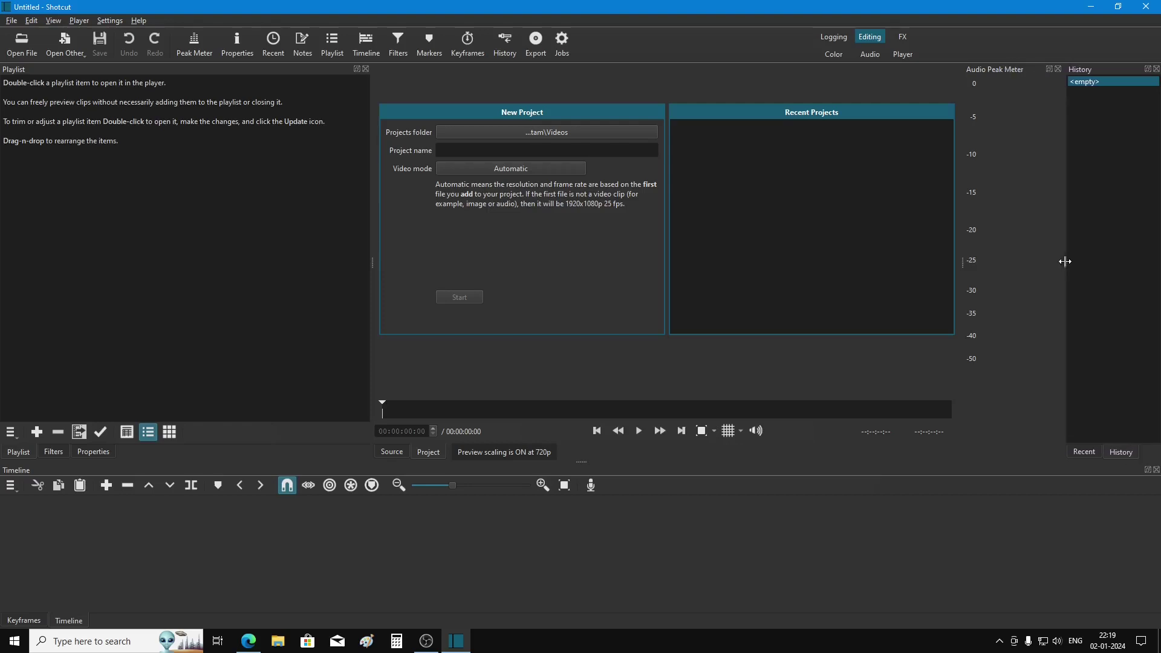
left_click(1069, 451)
left_click(1092, 452)
left_click(1068, 452)
left_click(1095, 451)
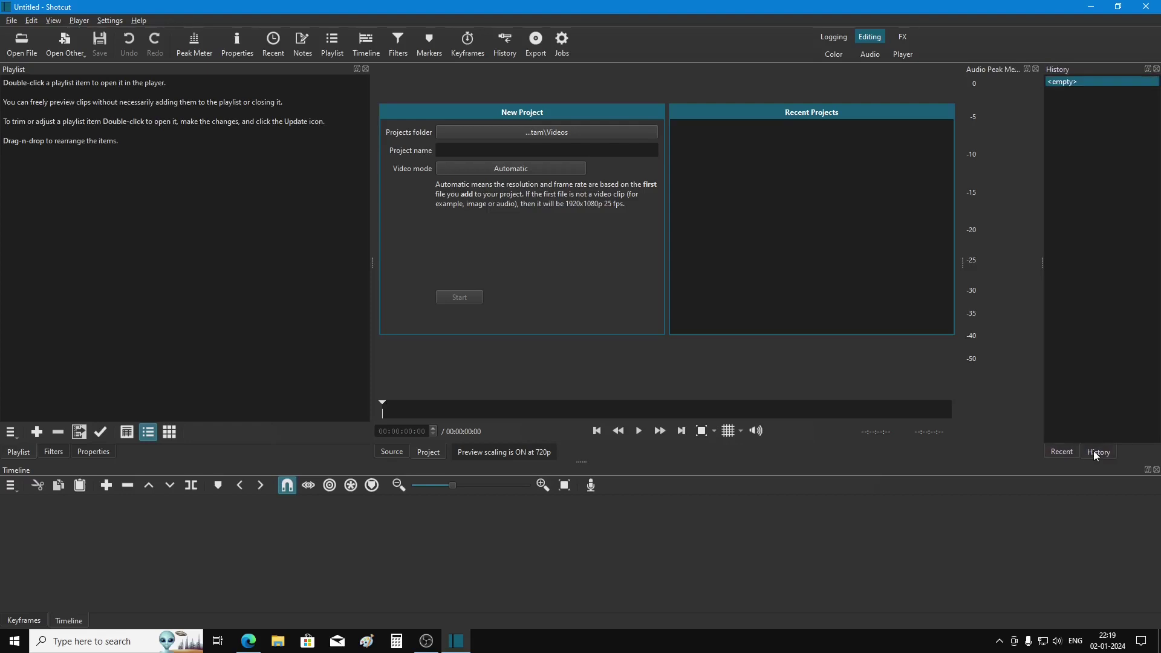
left_click(1071, 451)
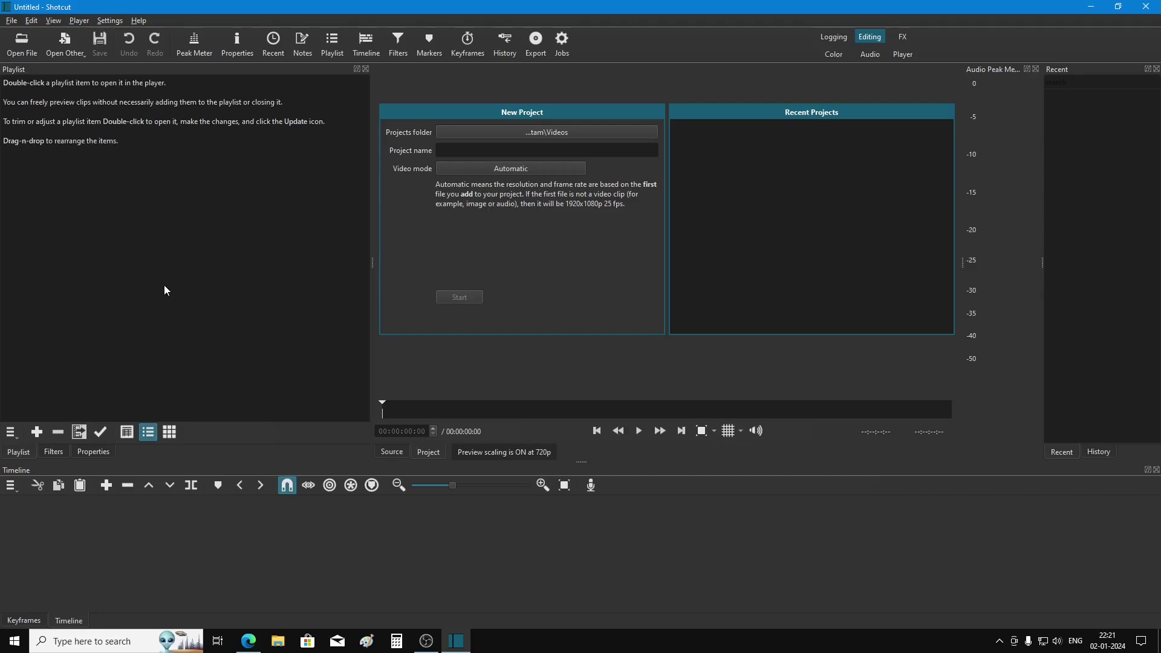
left_click(21, 52)
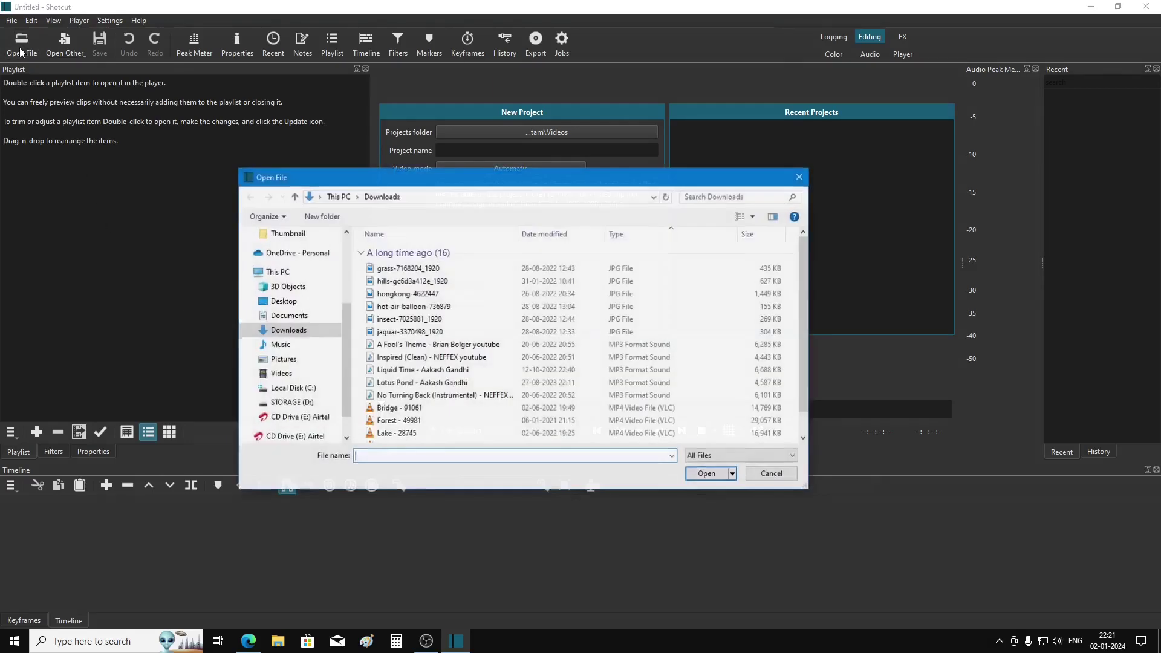
left_click_drag(530, 177, 532, 122)
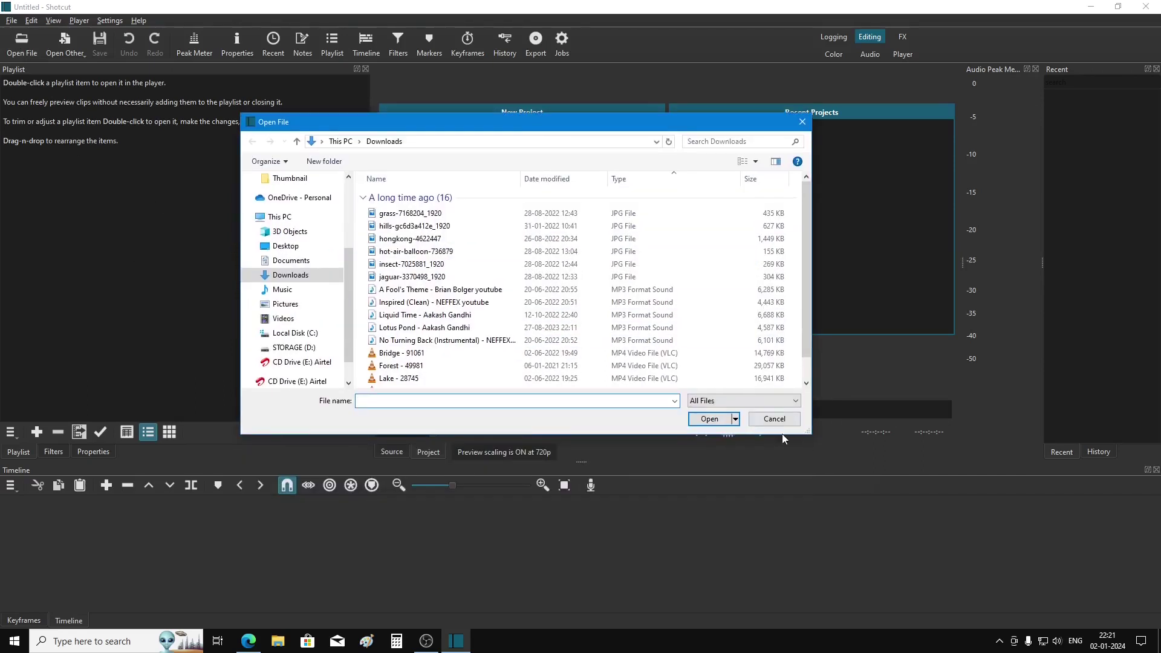
left_click_drag(809, 435, 845, 508)
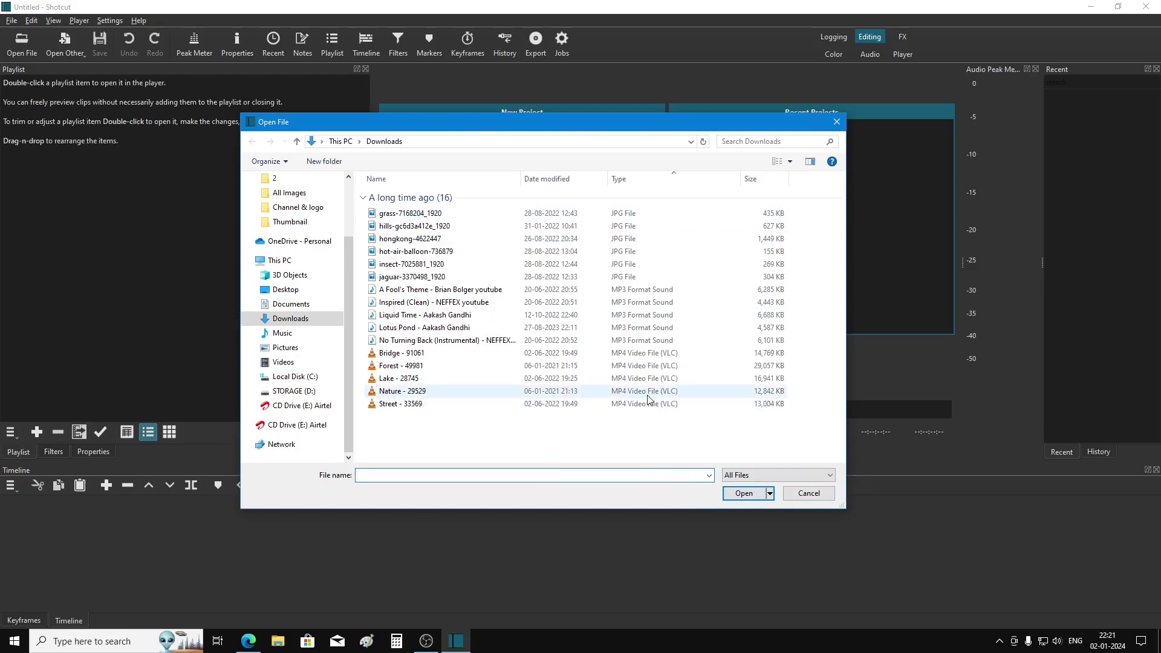
left_click(837, 124)
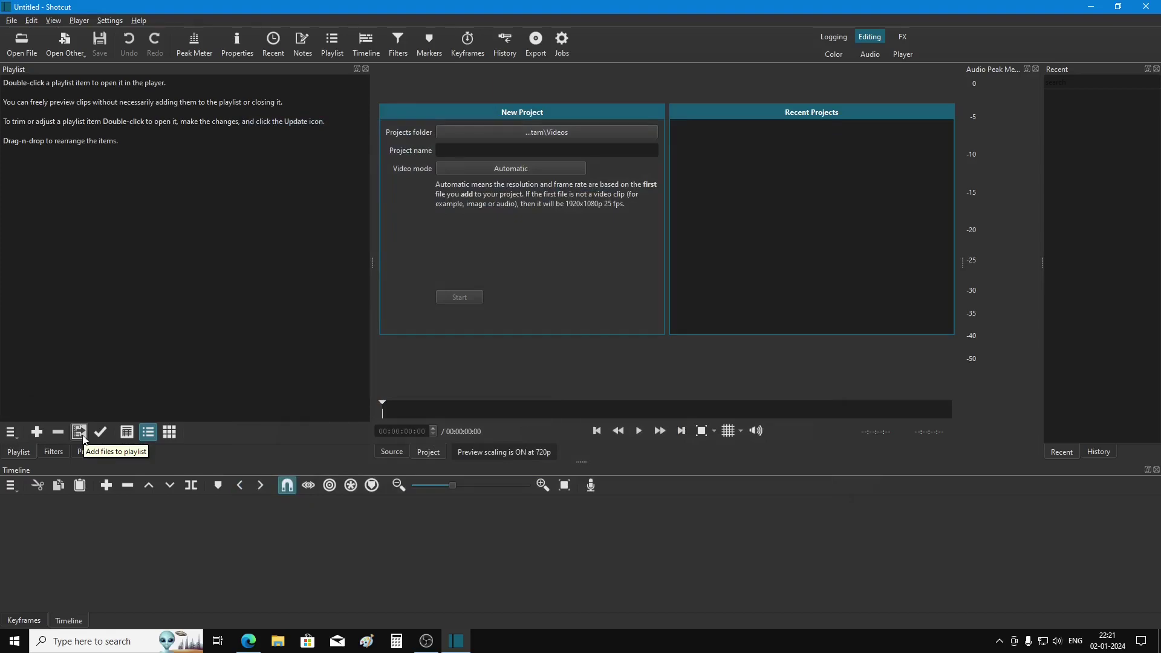
Step: Add Bridge - 91061.mp4 from Downloads to the playlist
left_click(83, 437)
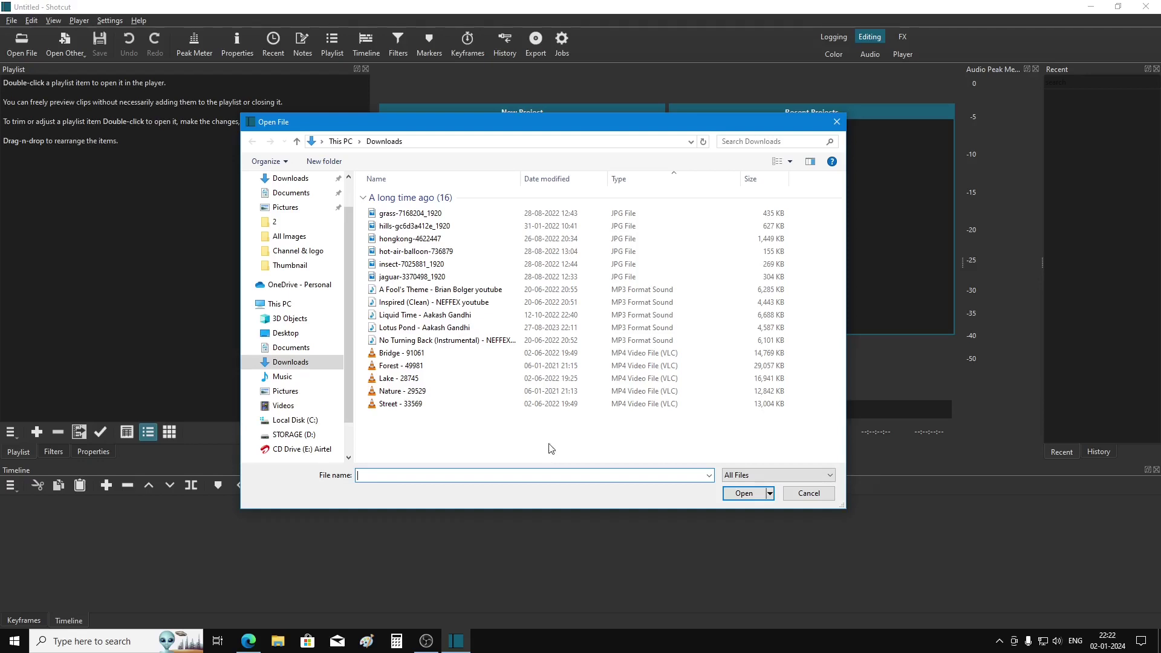
left_click(416, 356)
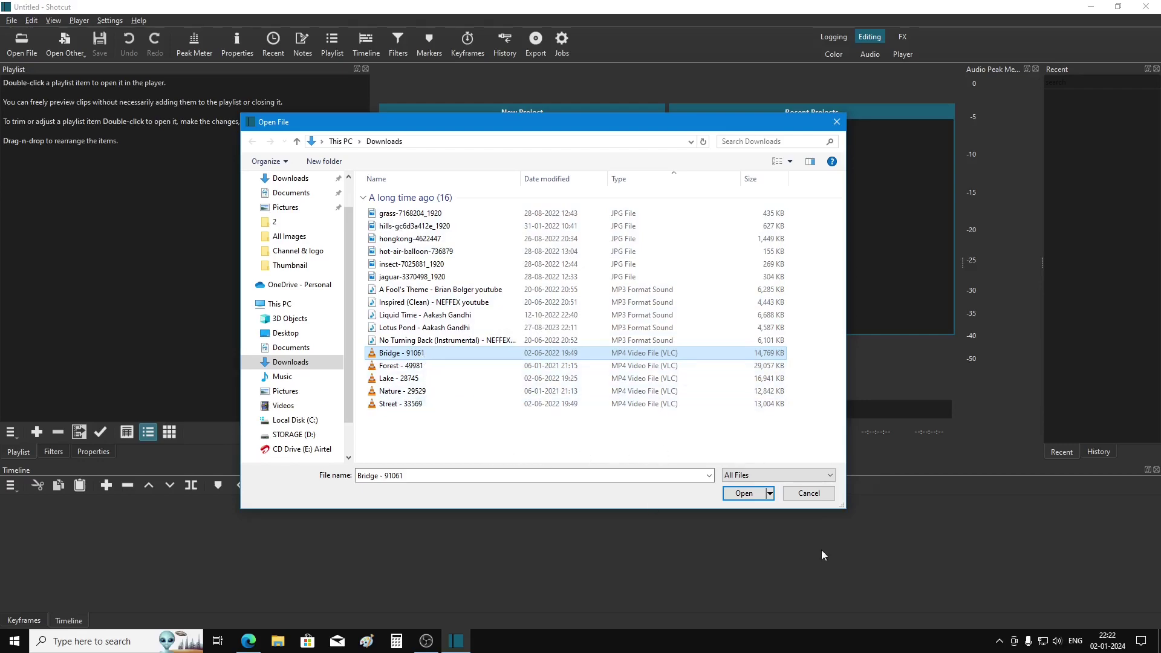
left_click(744, 494)
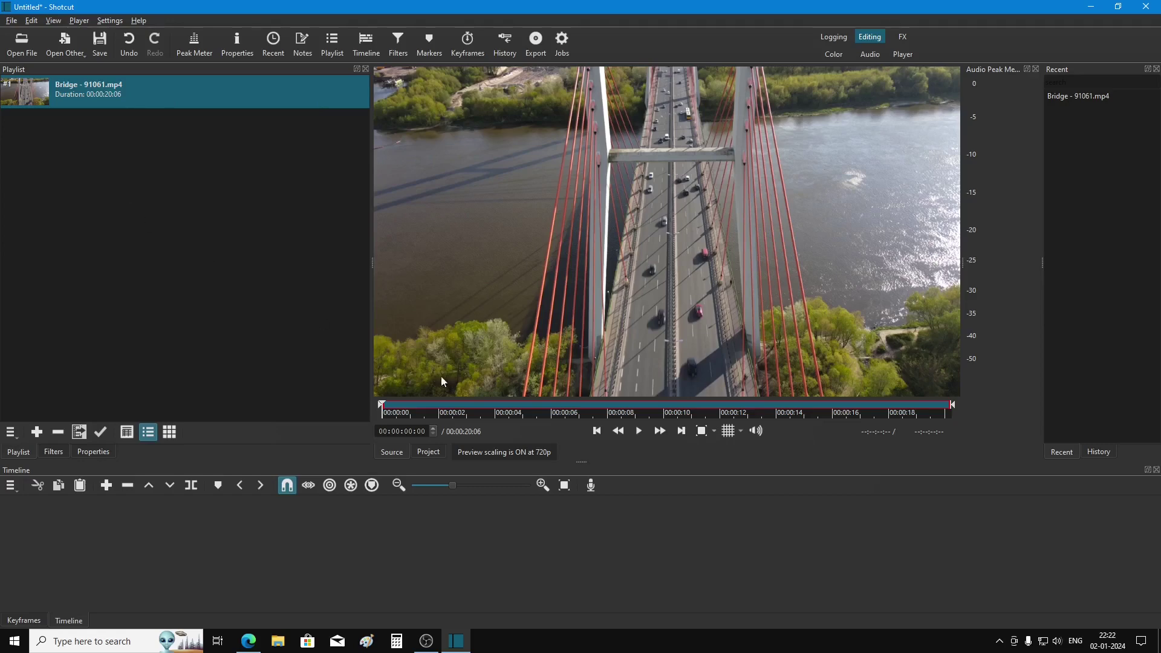
Step: Preview the Bridge clip to about five seconds, then remove it from the playlist
left_click(639, 433)
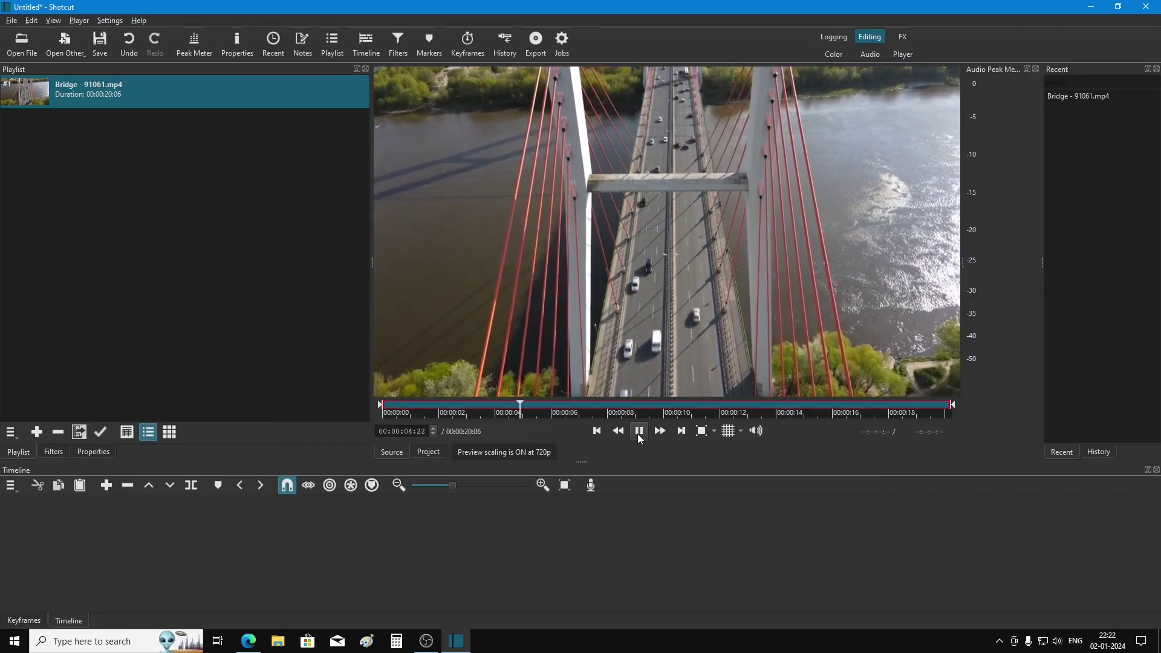
left_click(638, 430)
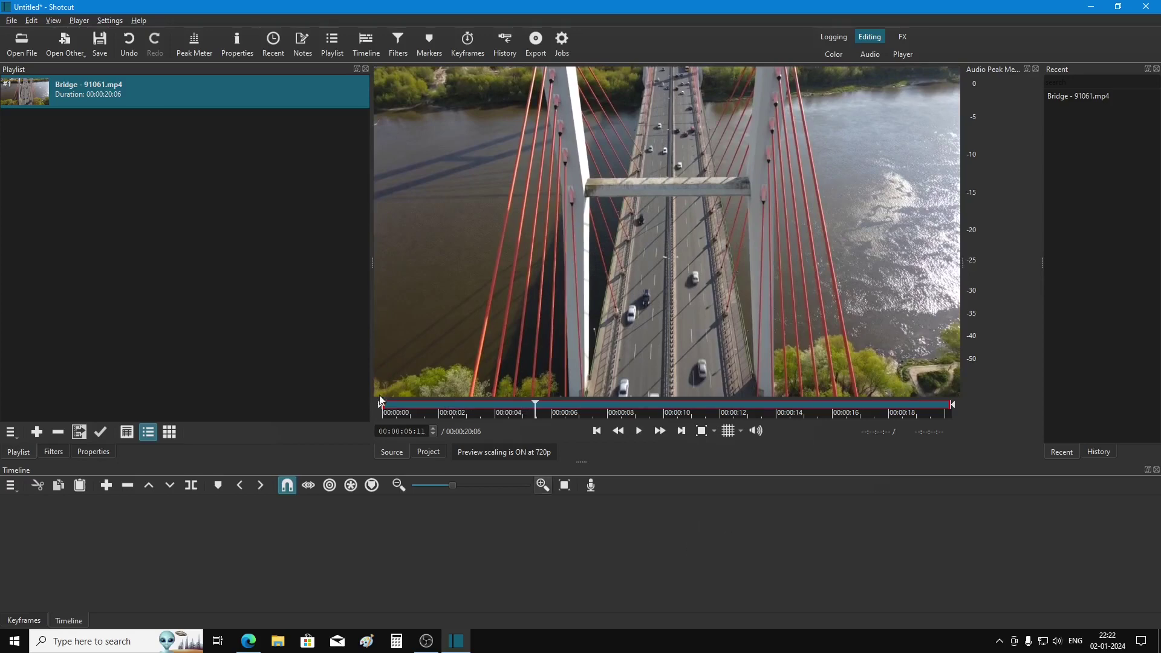
right_click(119, 98)
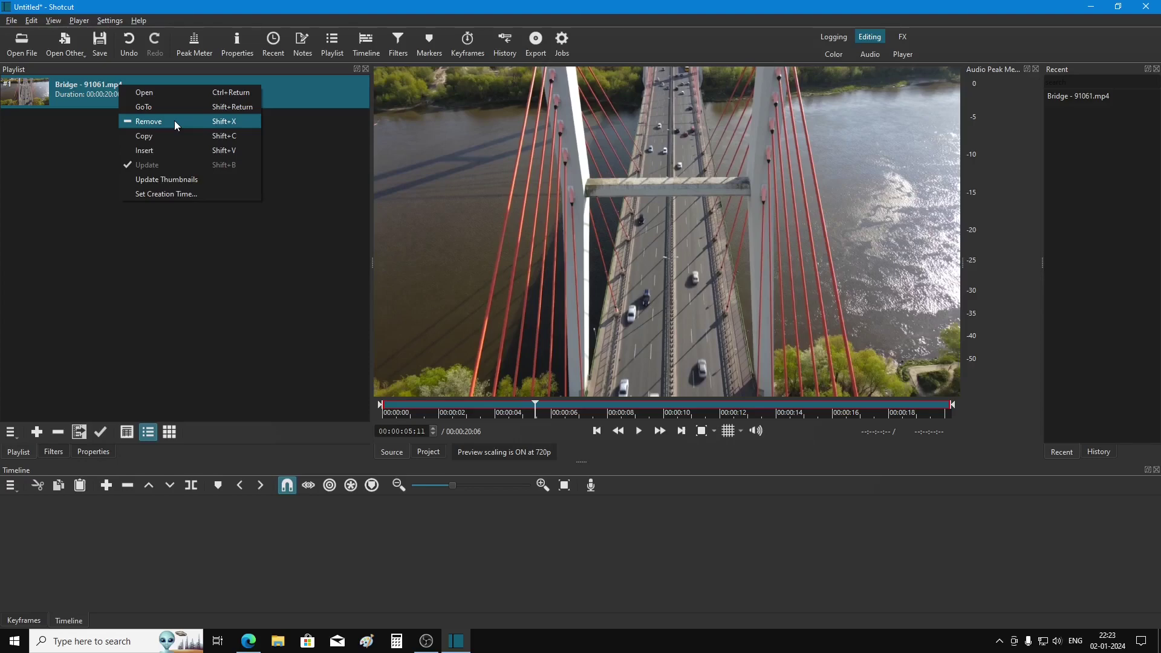
left_click(175, 125)
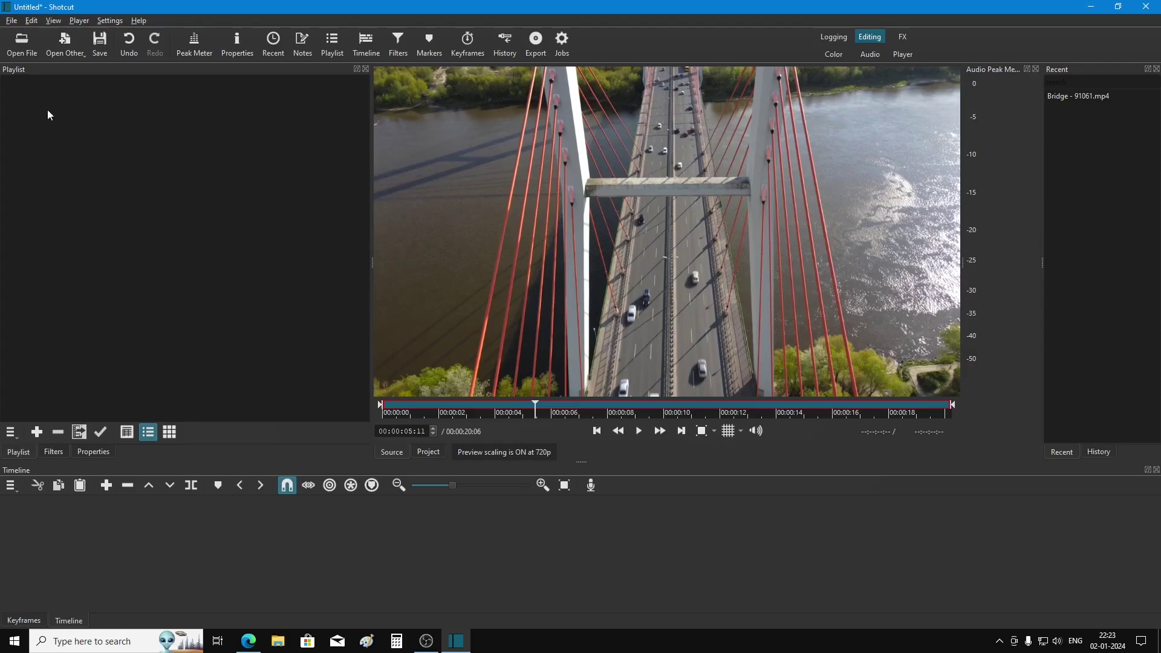
Step: Open hills-gc6d3a412e_1920.jpg from Downloads in the player
left_click(21, 42)
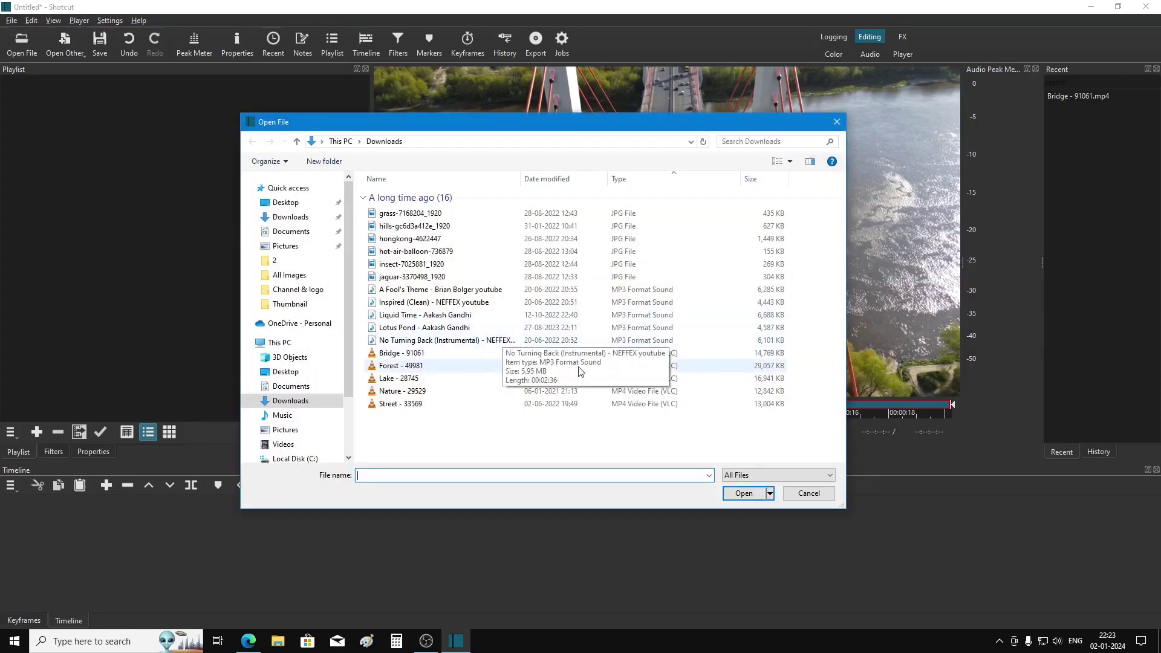
left_click(446, 226)
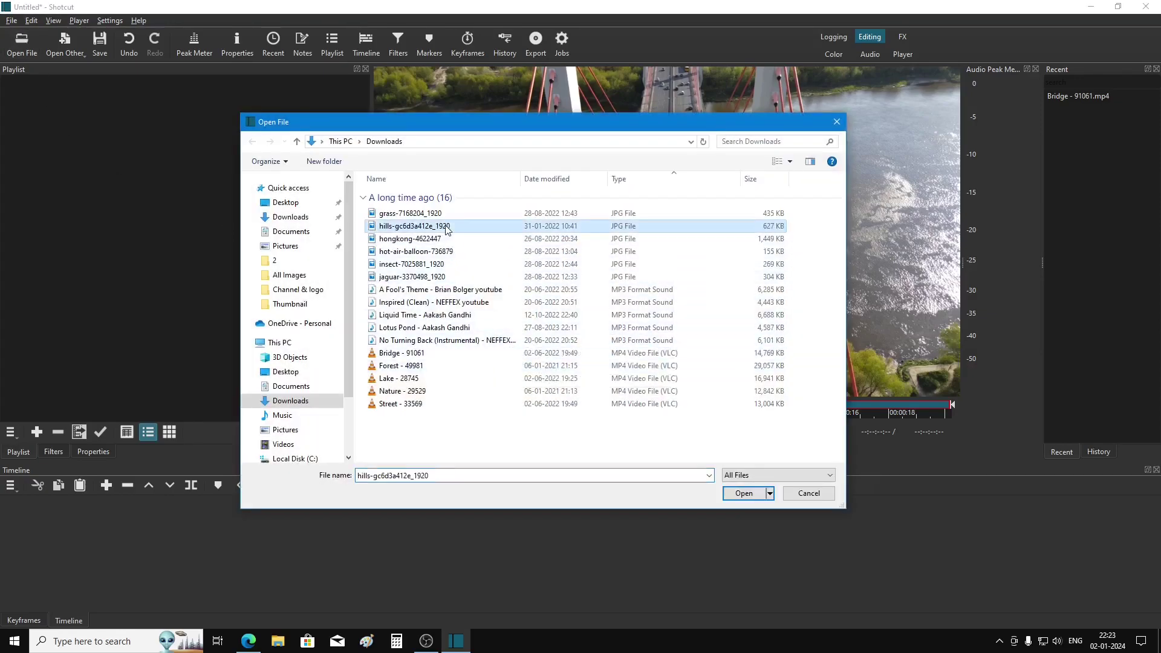
left_click(744, 493)
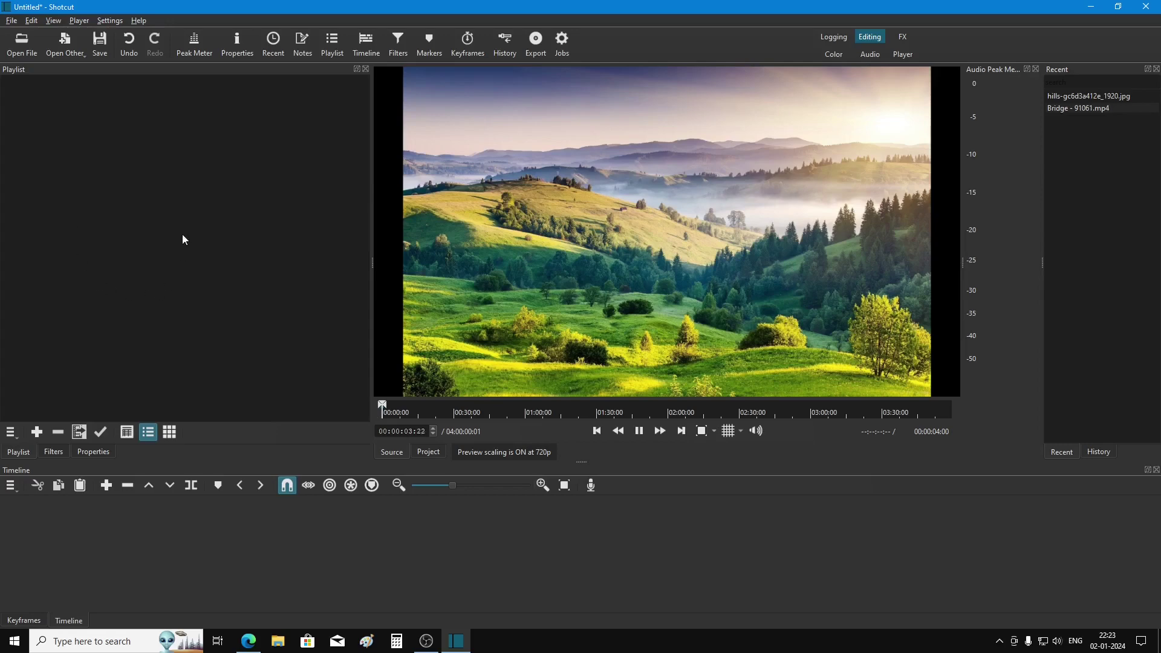
Step: Pause playback of the hills image preview
key("space")
left_click(37, 433)
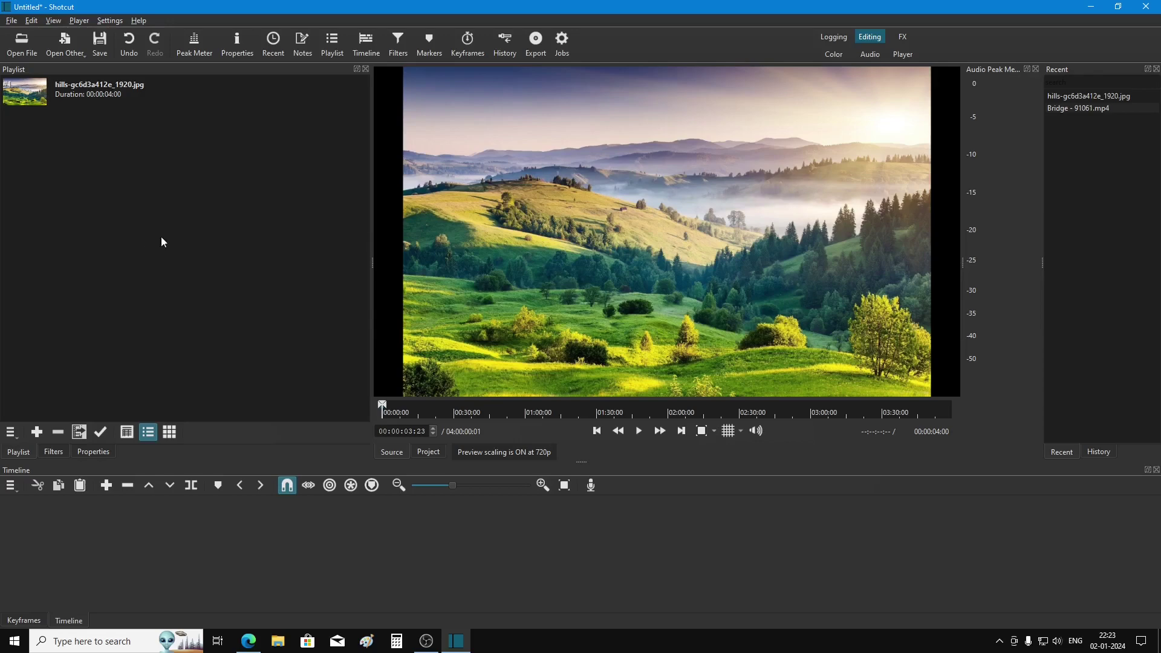
right_click(101, 92)
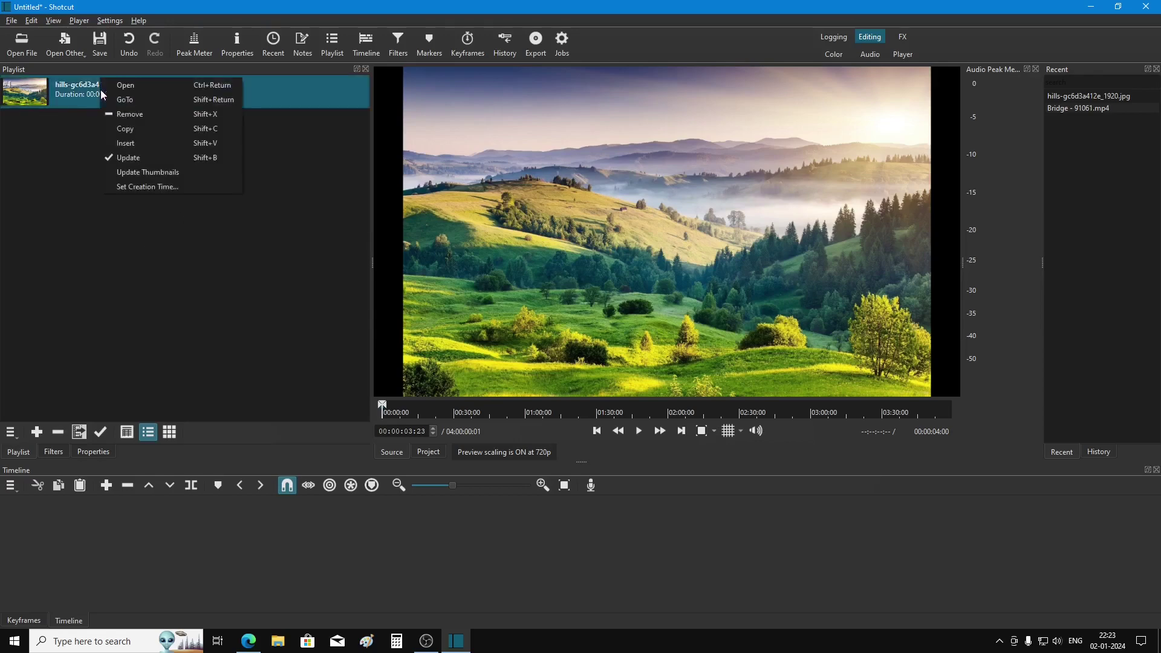
left_click(129, 116)
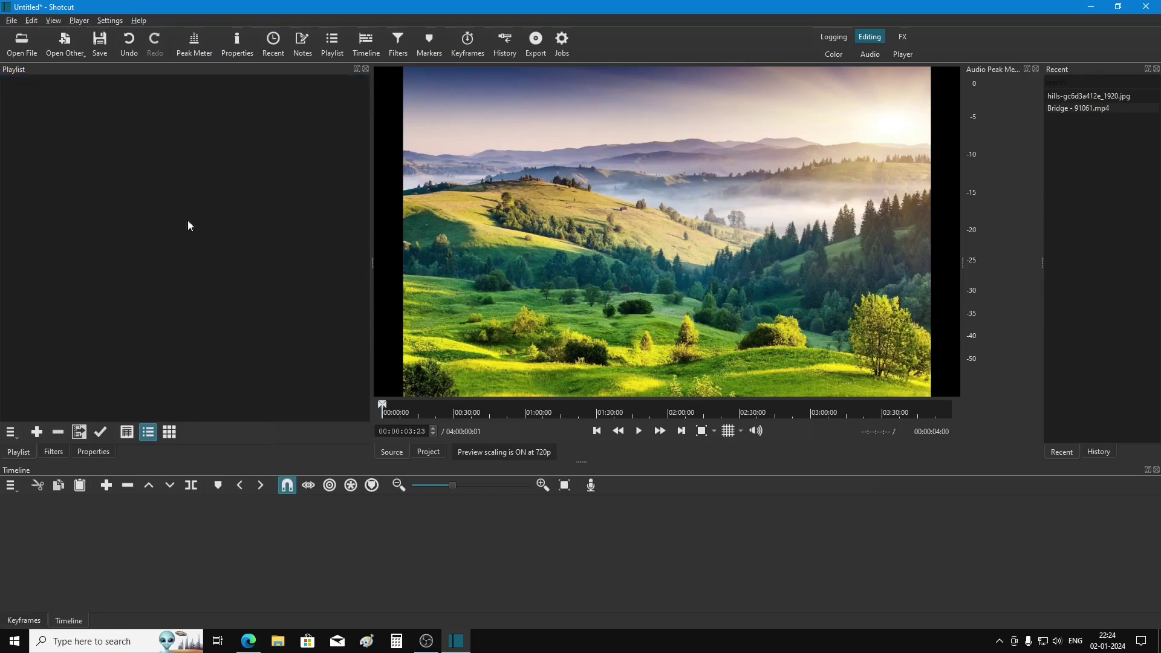
Step: Load the six JPGs, grass through jaguar, into the playlist and select all six
left_click(79, 432)
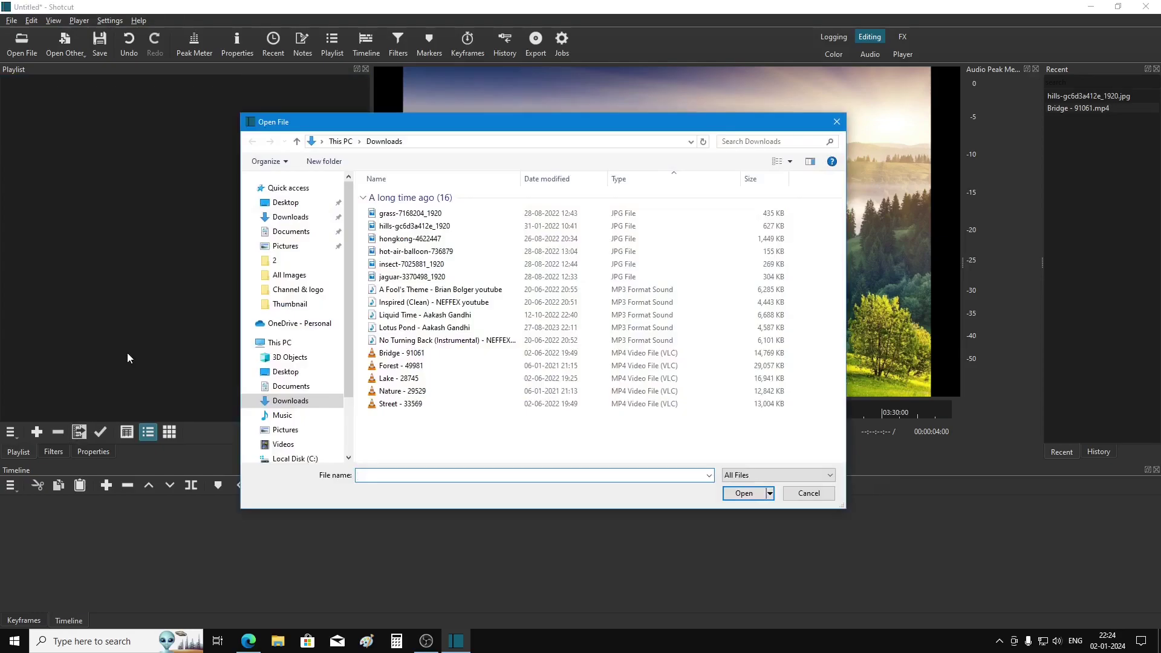
left_click(421, 216)
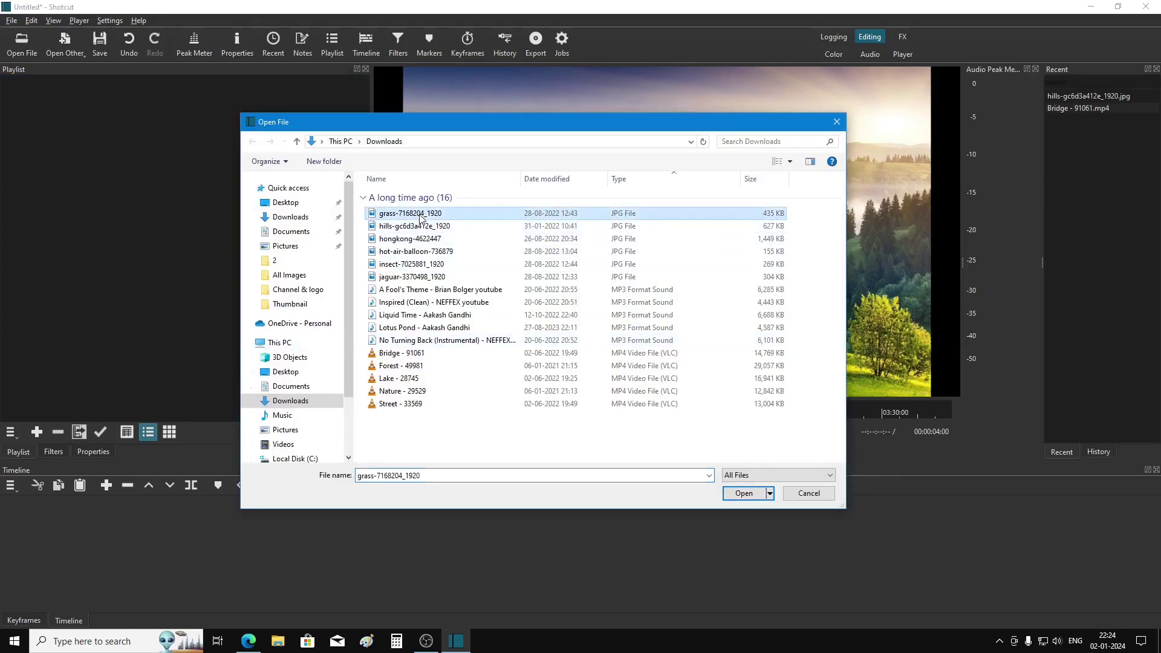
left_click(421, 279, "shift")
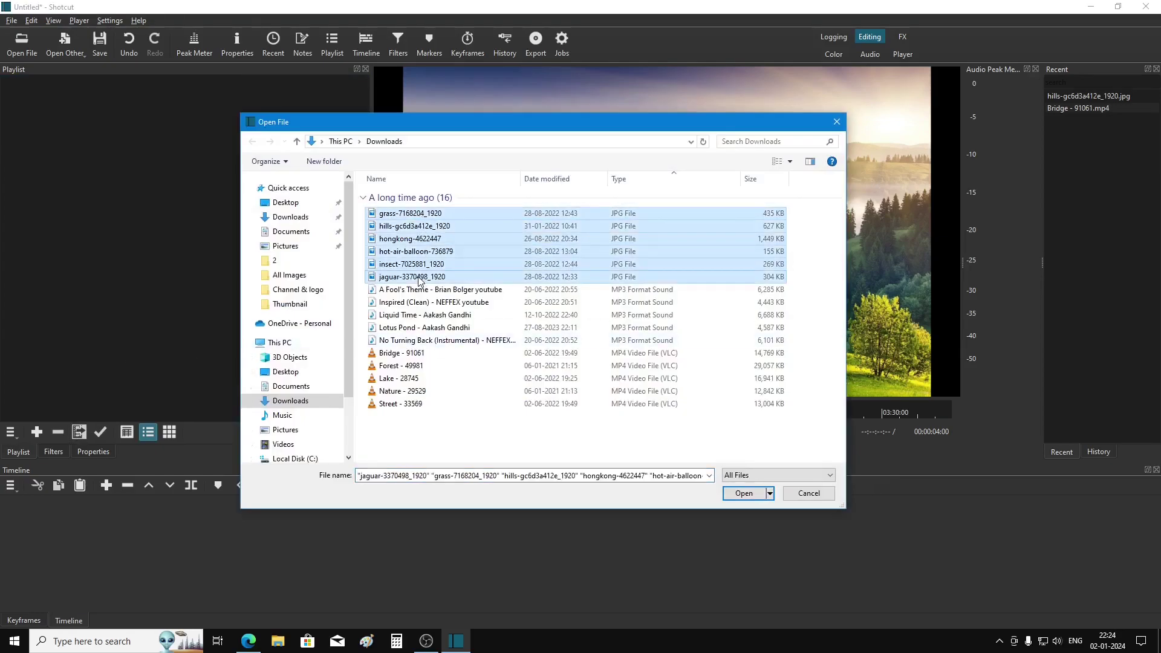
left_click(743, 493)
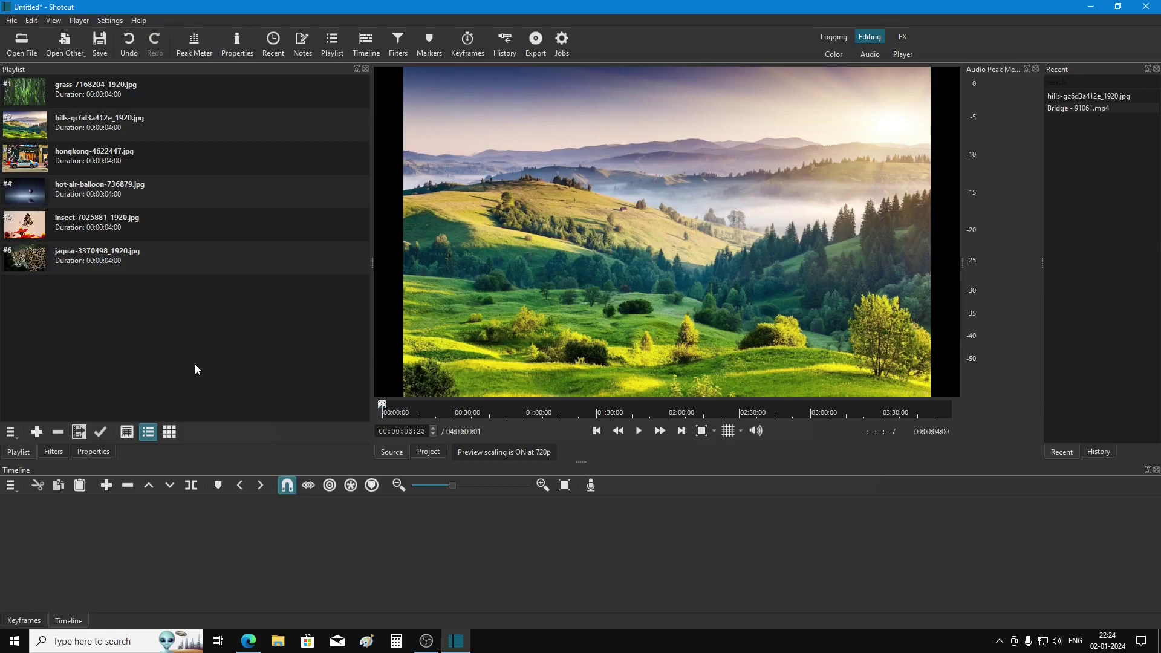
left_click(140, 93)
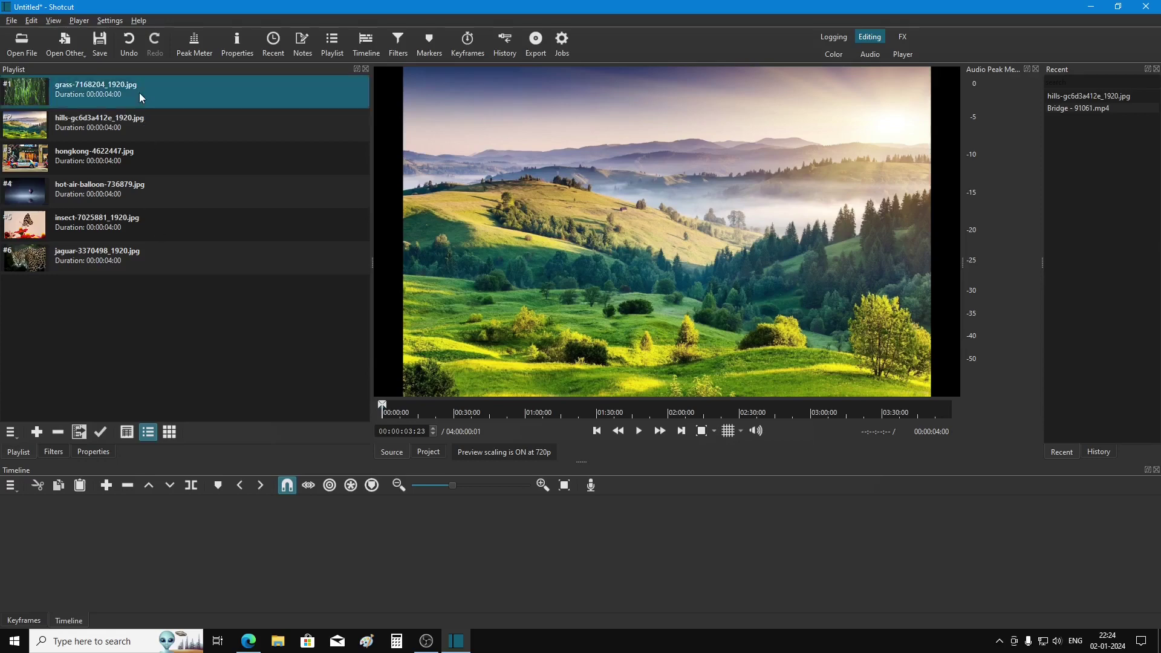
left_click(139, 253, "shift")
Step: Remove the six images, then add A Fool's Theme alone and remove it again
right_click(121, 84)
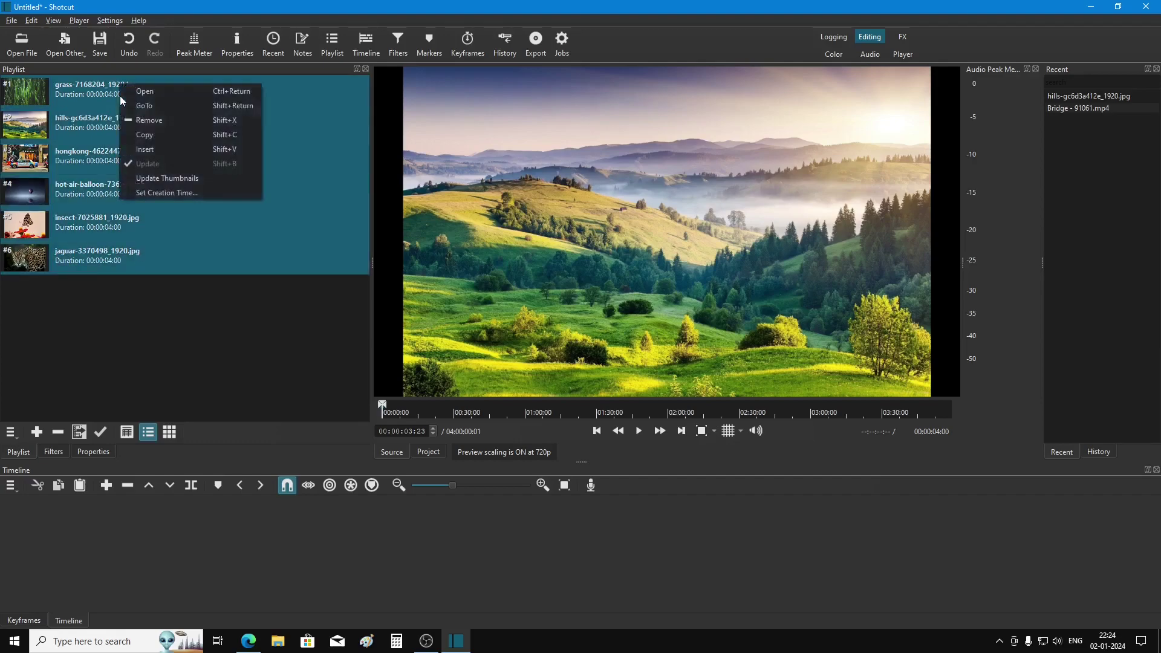
left_click(147, 120)
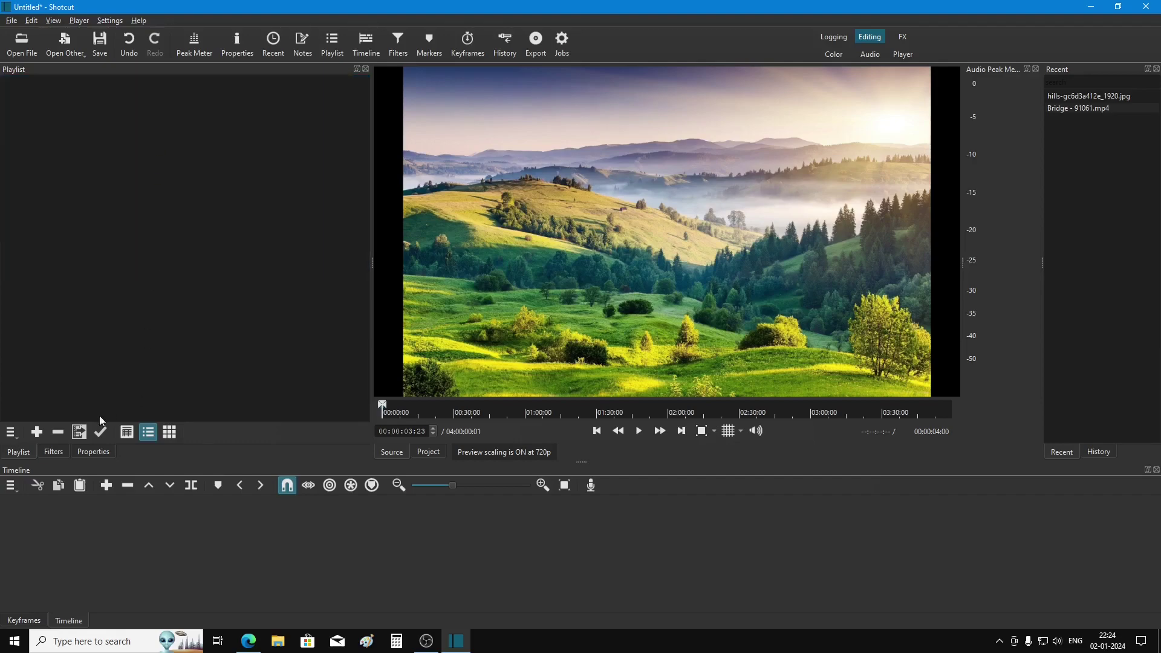
left_click(82, 434)
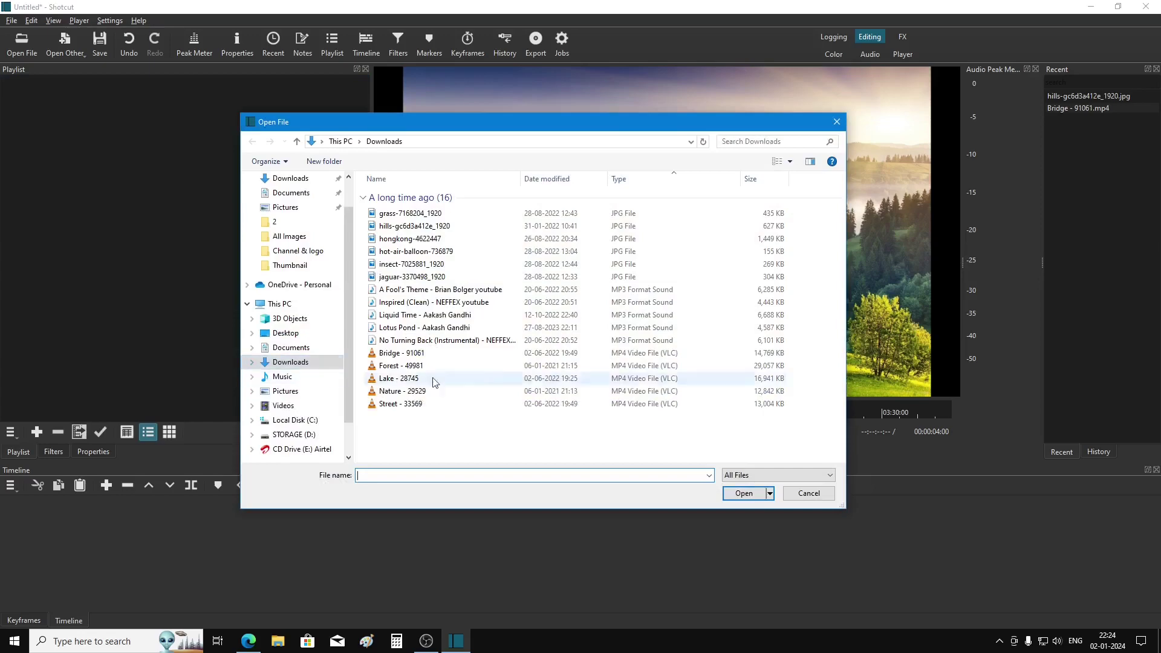
left_click(474, 292)
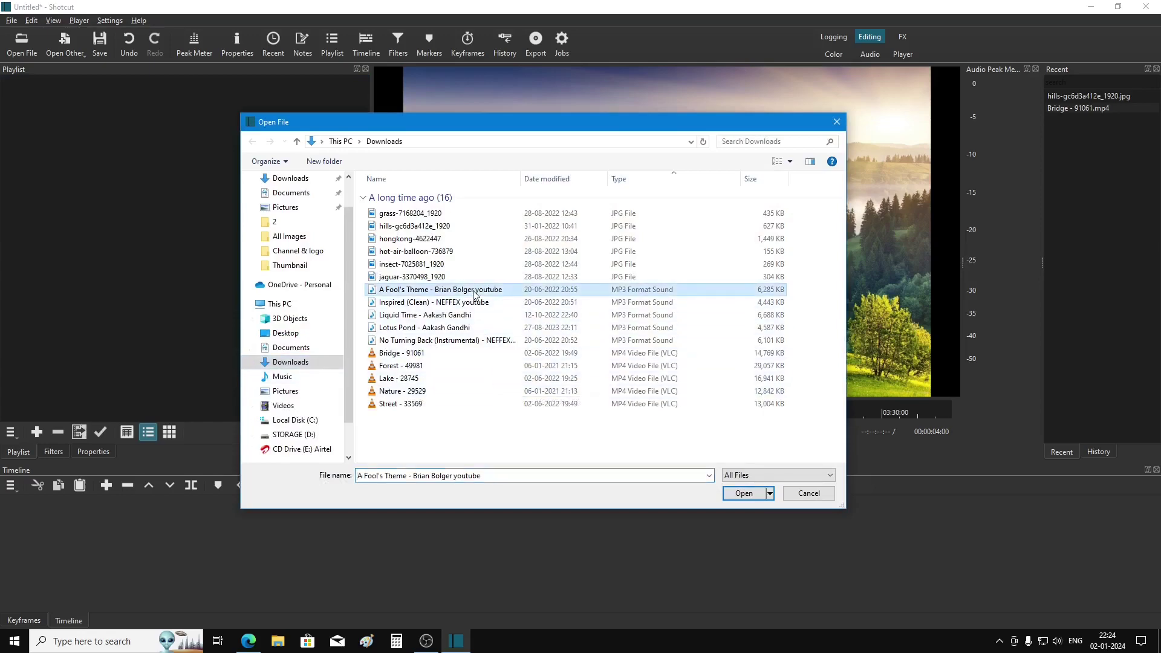
left_click(743, 493)
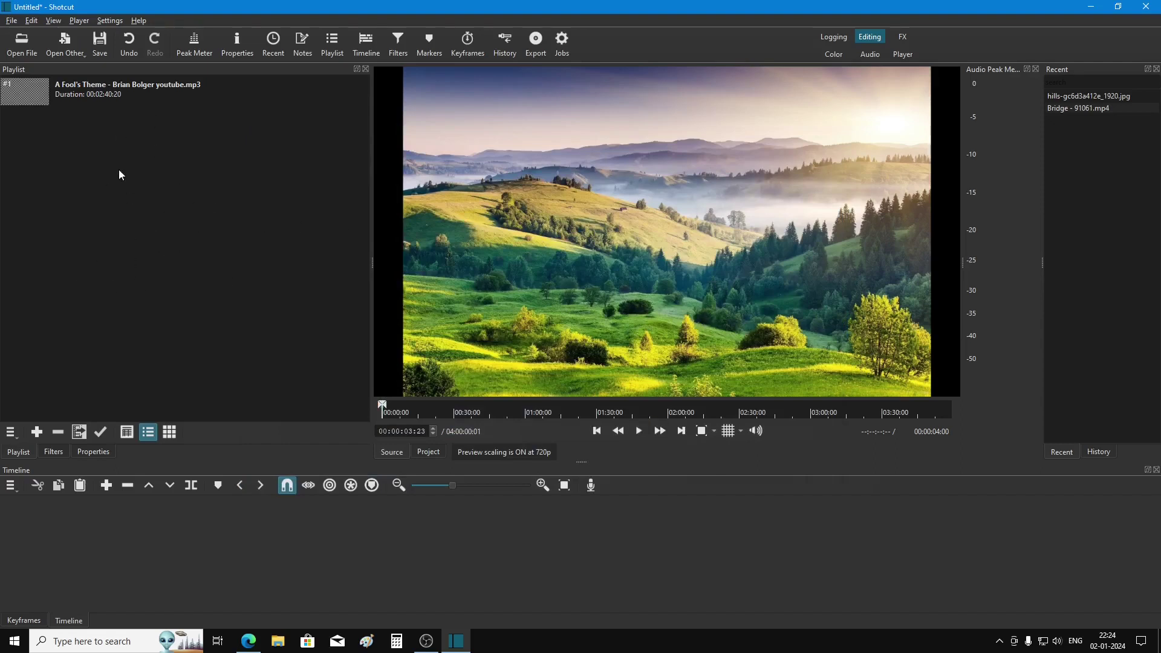
right_click(110, 89)
left_click(143, 112)
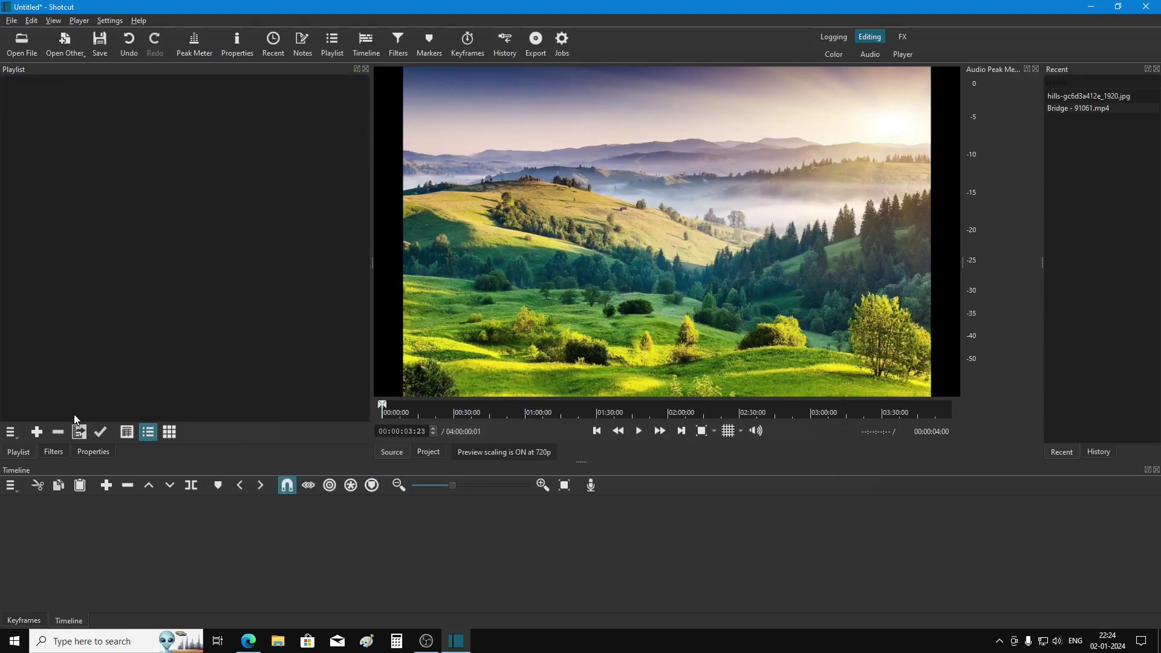
Step: Load the five MP3s, A Fool's Theme through No Turning Back, pause the preview, and select all
left_click(22, 45)
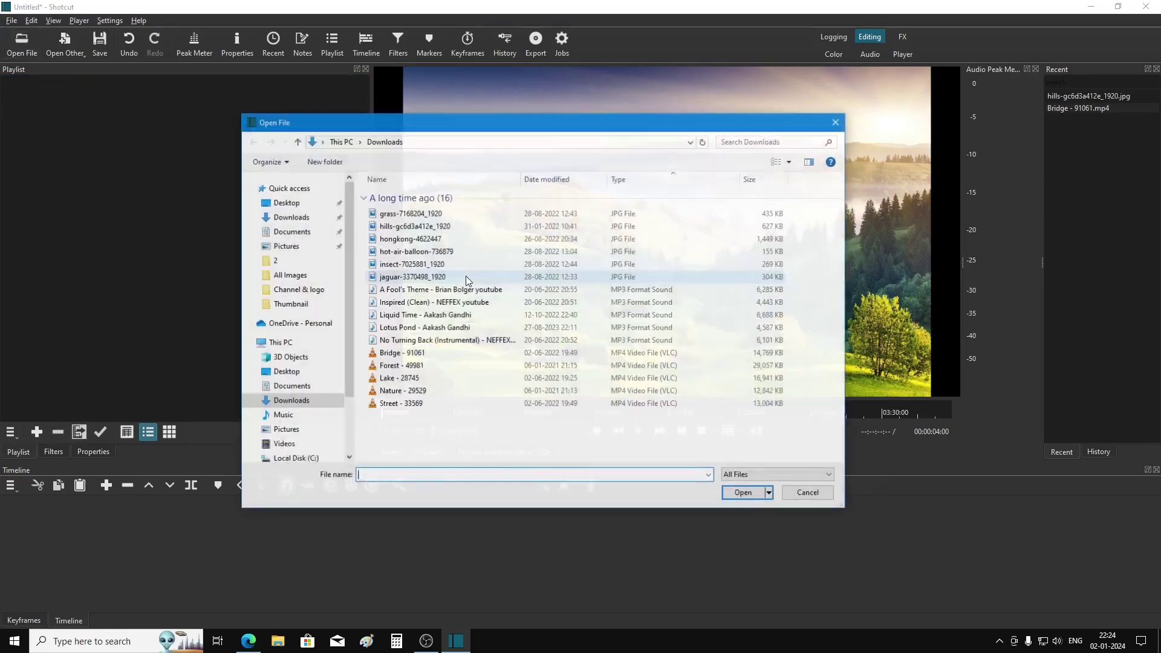
left_click(465, 291)
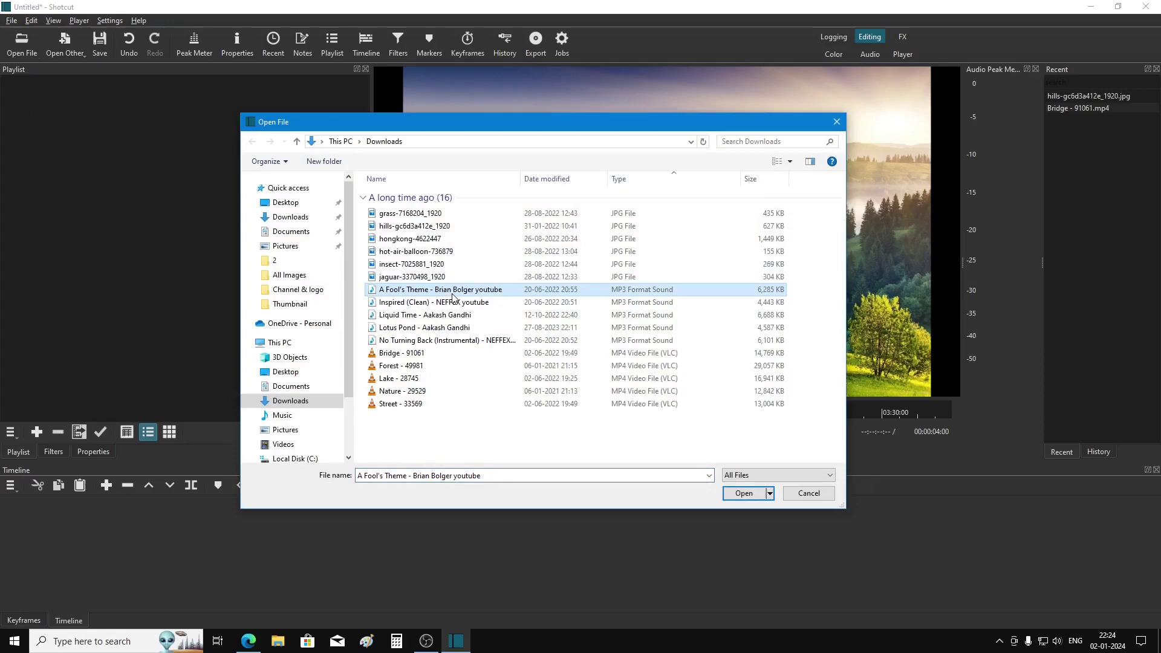
left_click(464, 340, "shift")
left_click(742, 494)
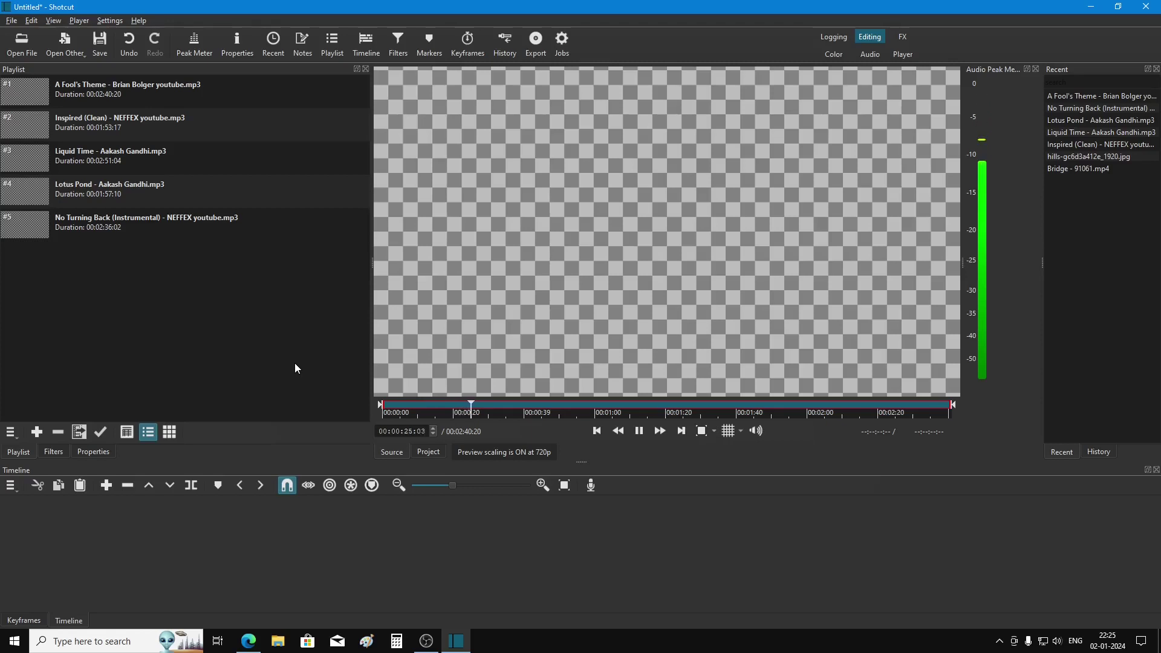
left_click(640, 432)
left_click(176, 91)
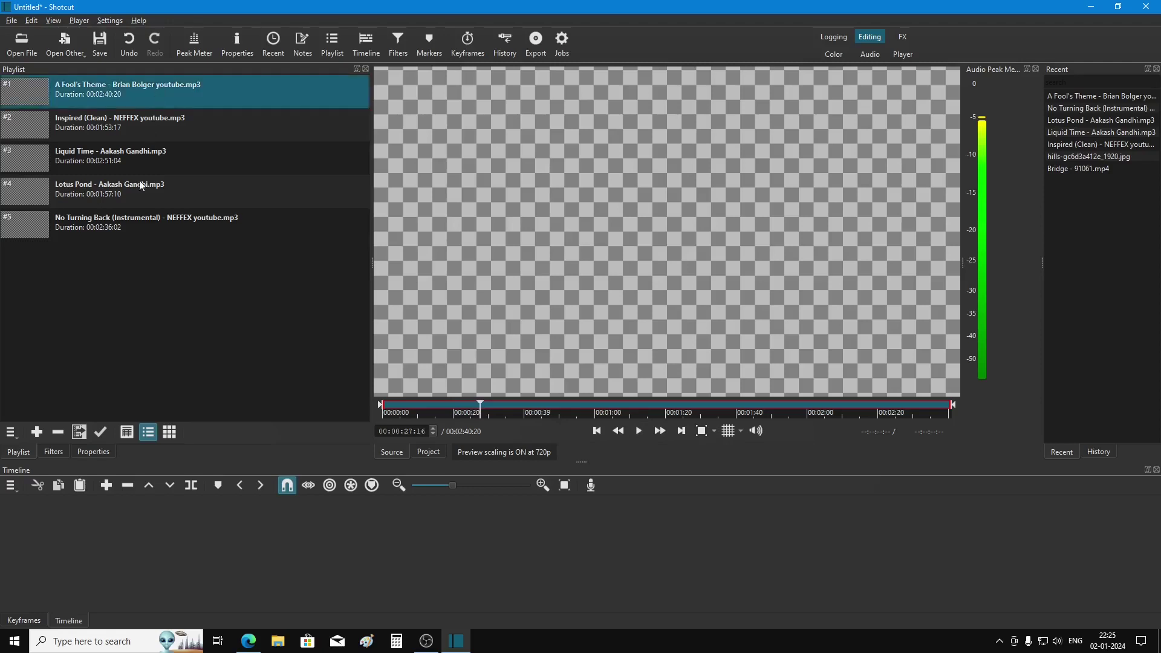
left_click(129, 224, "shift")
Step: Remove the five tracks and open all 16 Downloads files, starting from the grass image
right_click(126, 91)
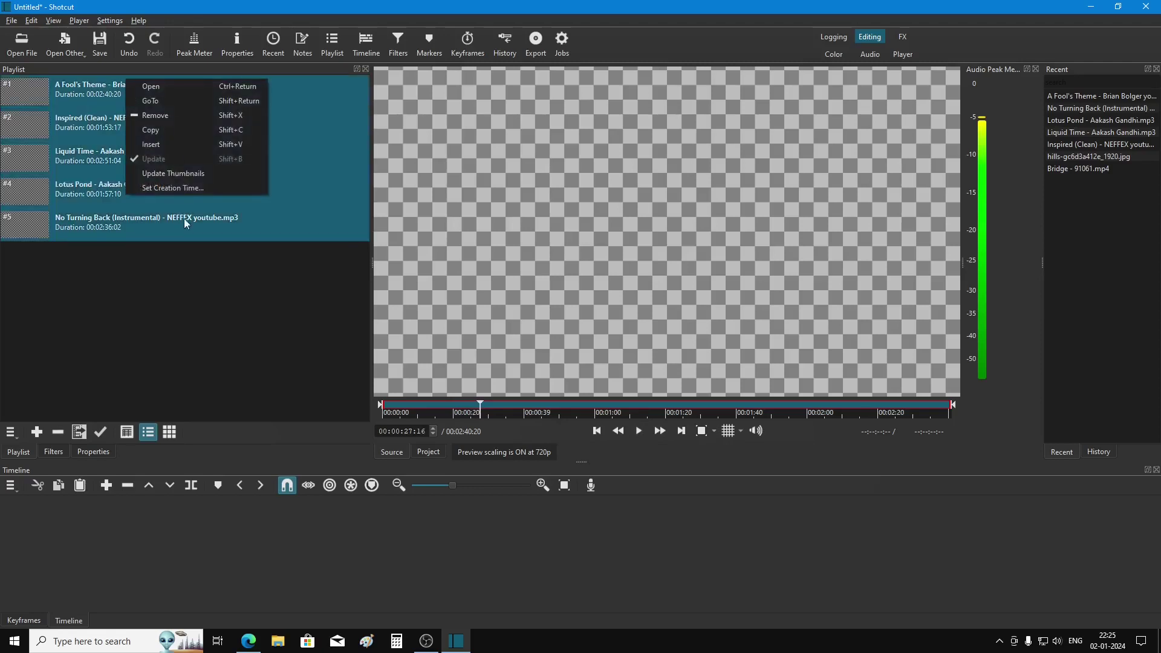
left_click(156, 126)
left_click(22, 44)
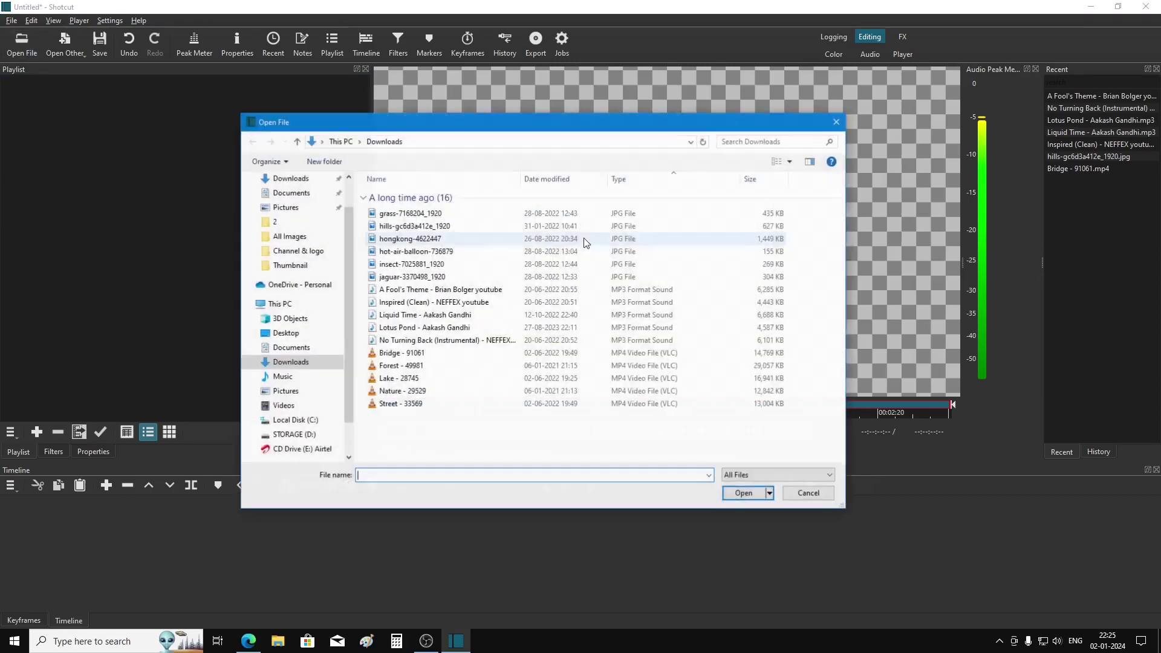
left_click(441, 216)
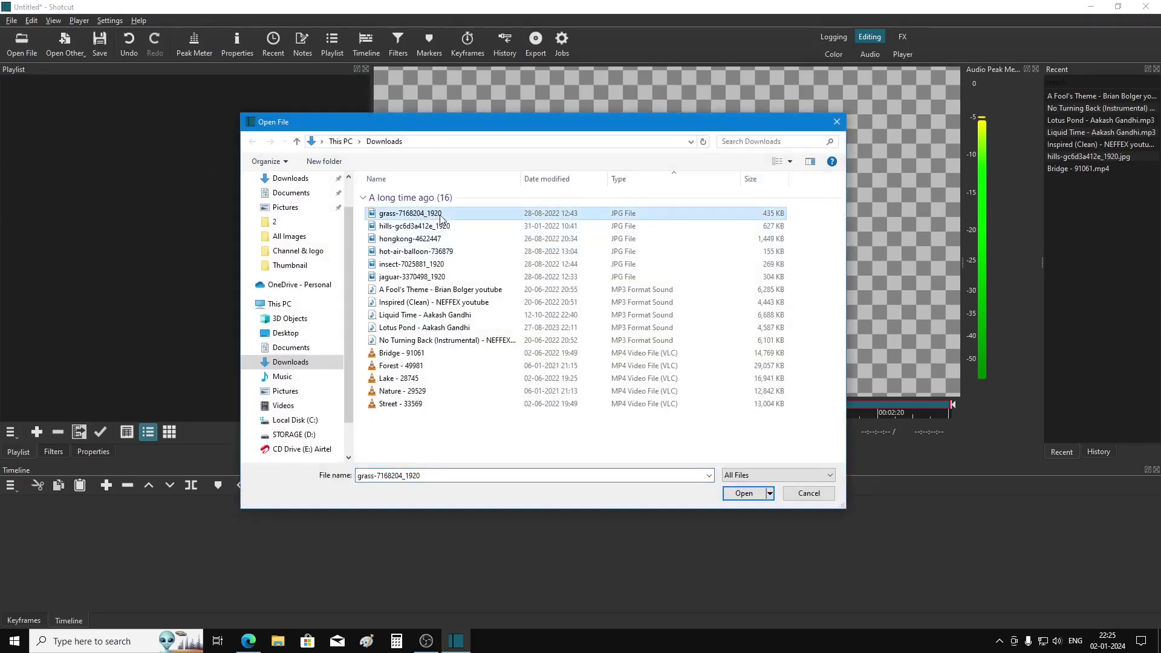
left_click(416, 402, "shift")
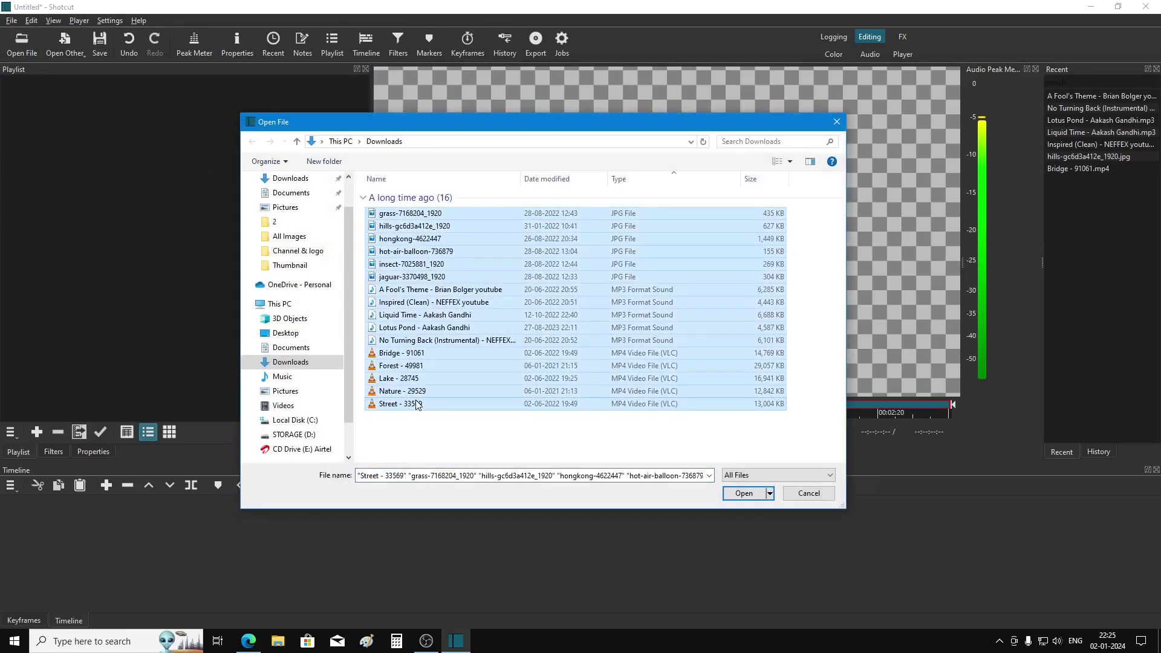
left_click(743, 494)
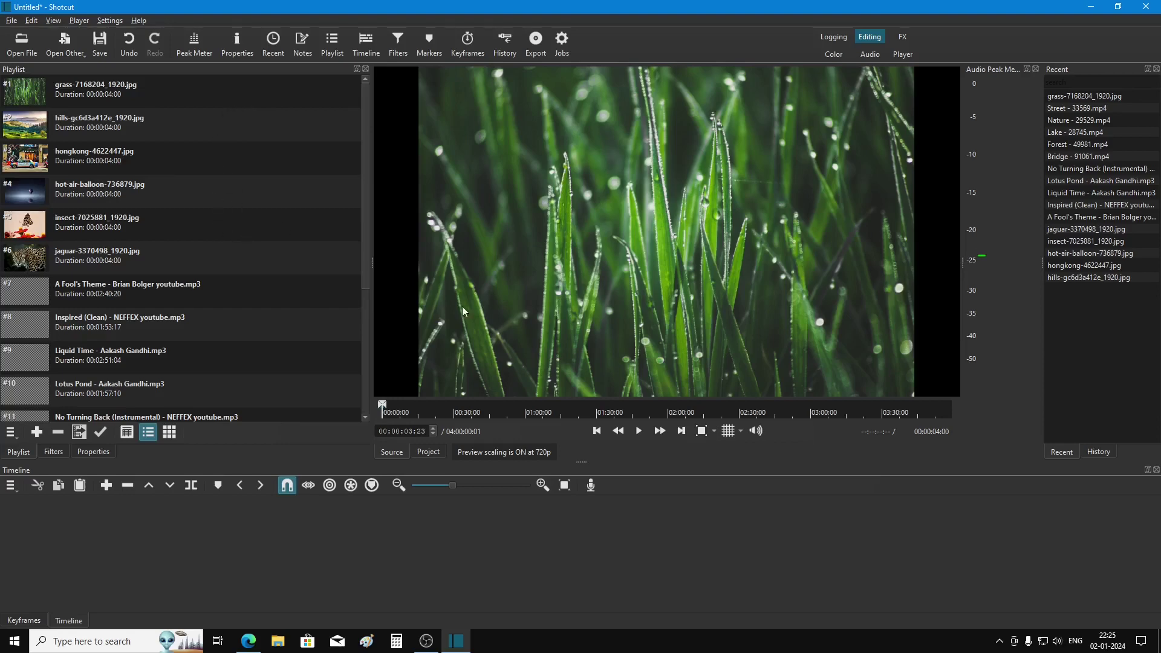
Step: Preview the hongkong and hot-air-balloon images in the player
left_click(153, 134)
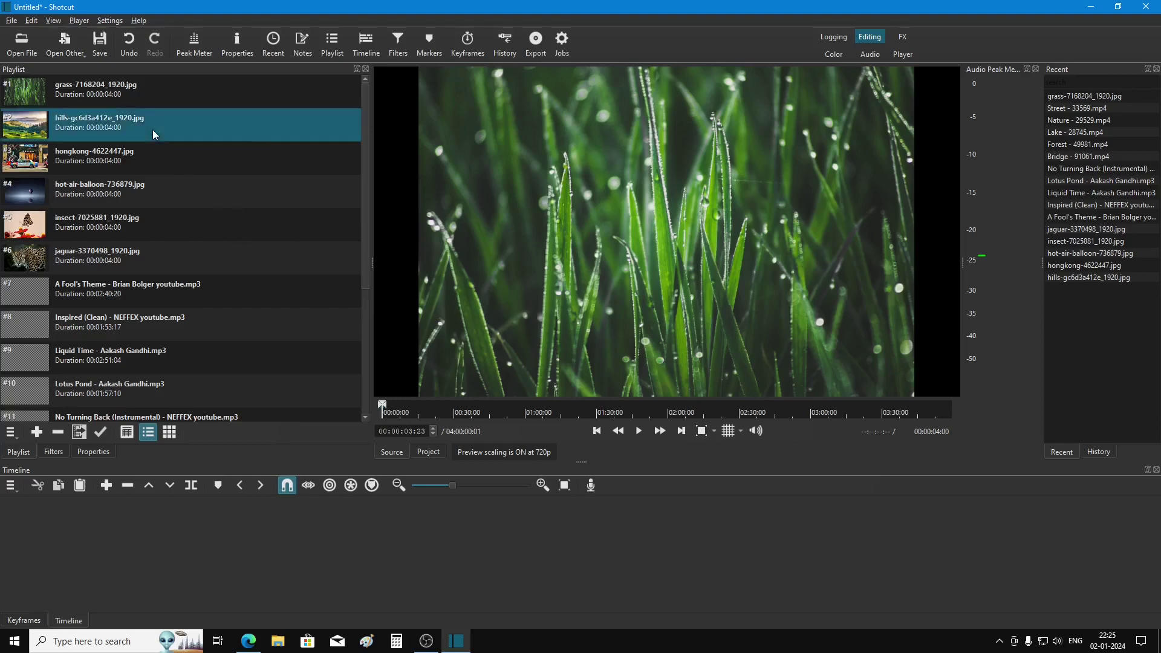
double_click(96, 155)
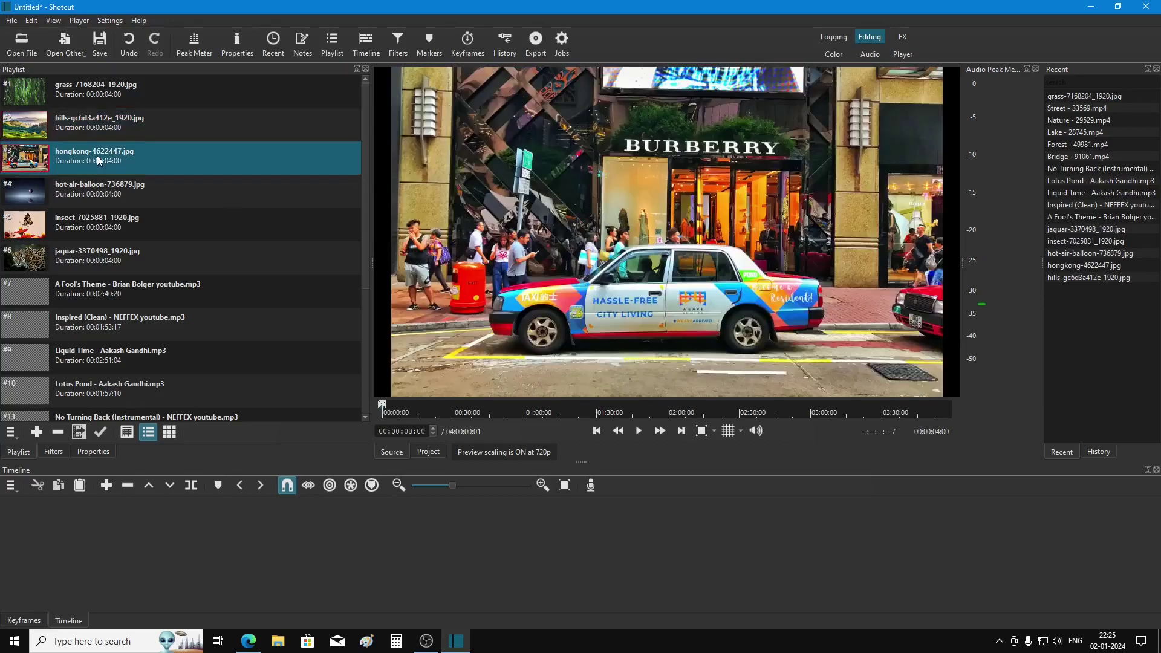
key("space")
double_click(104, 191)
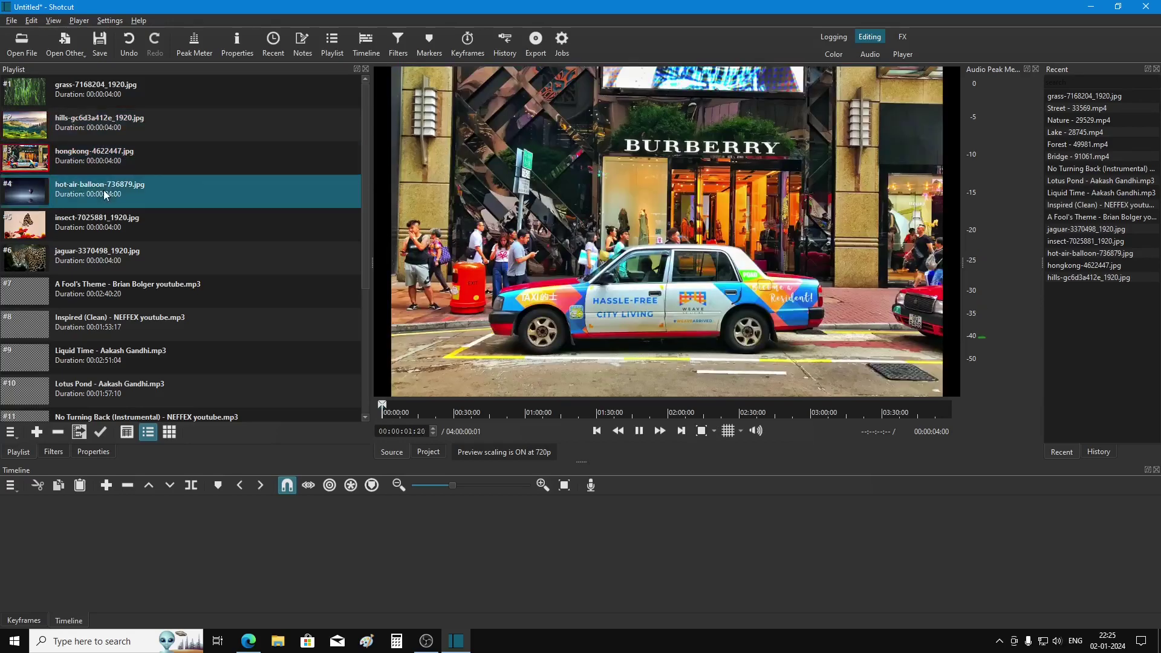
Step: Play the Forest and Lake videos, then load A Fool's Theme and stop it
scroll(175, 312, "down", 2)
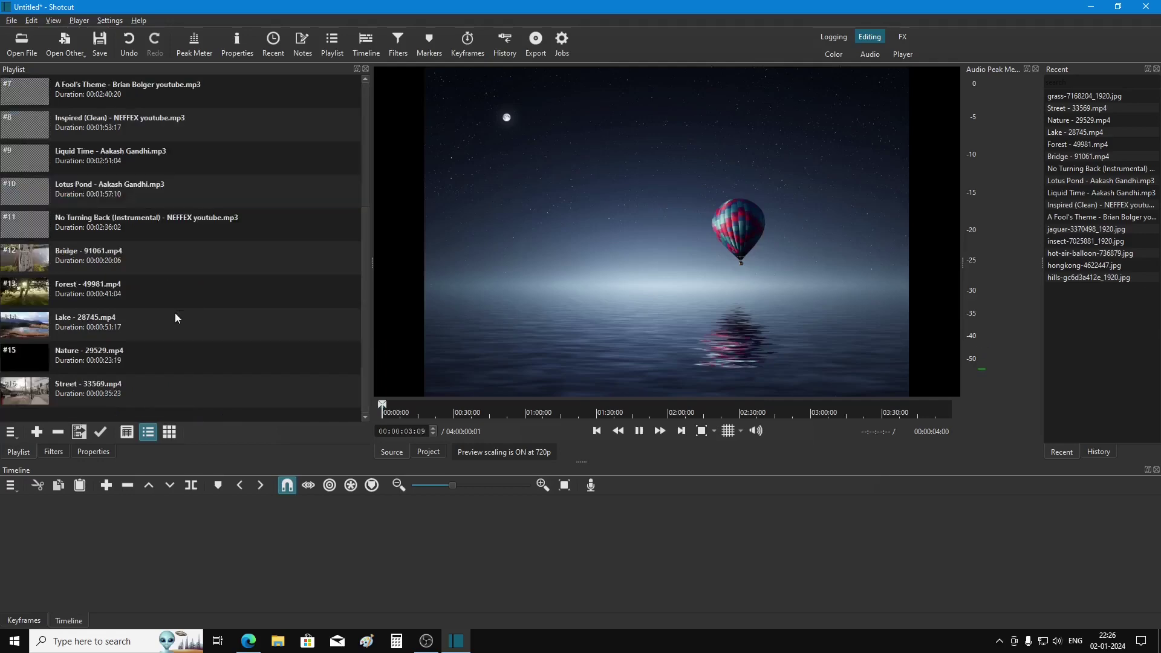
left_click(108, 291)
double_click(110, 292)
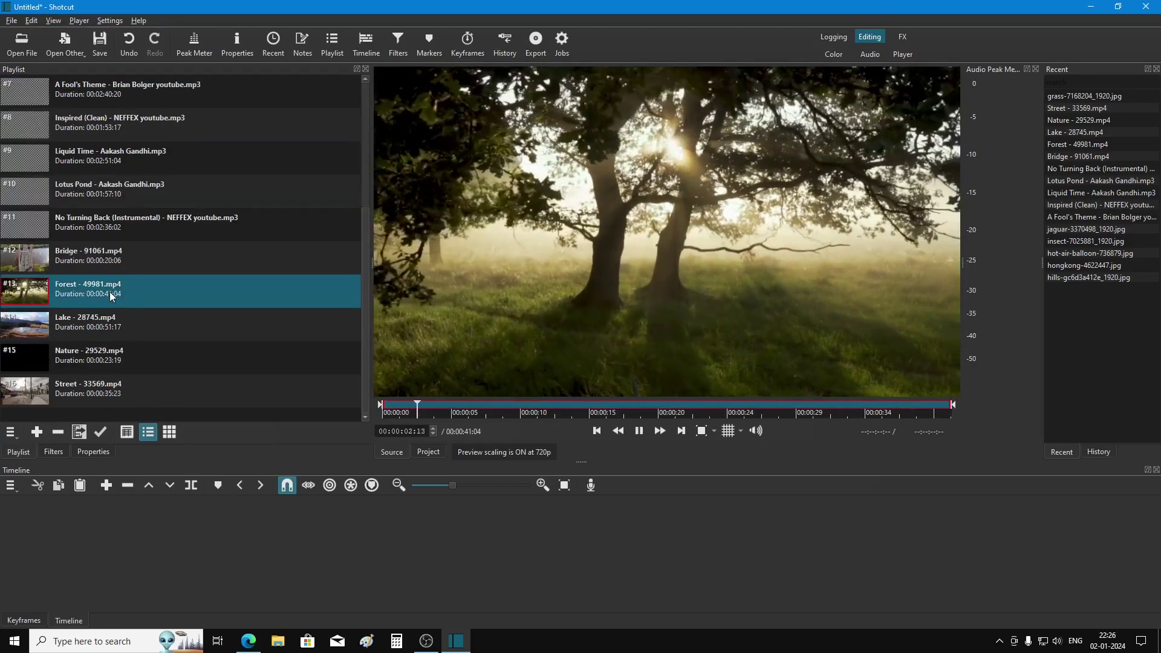
left_click(130, 326)
double_click(131, 326)
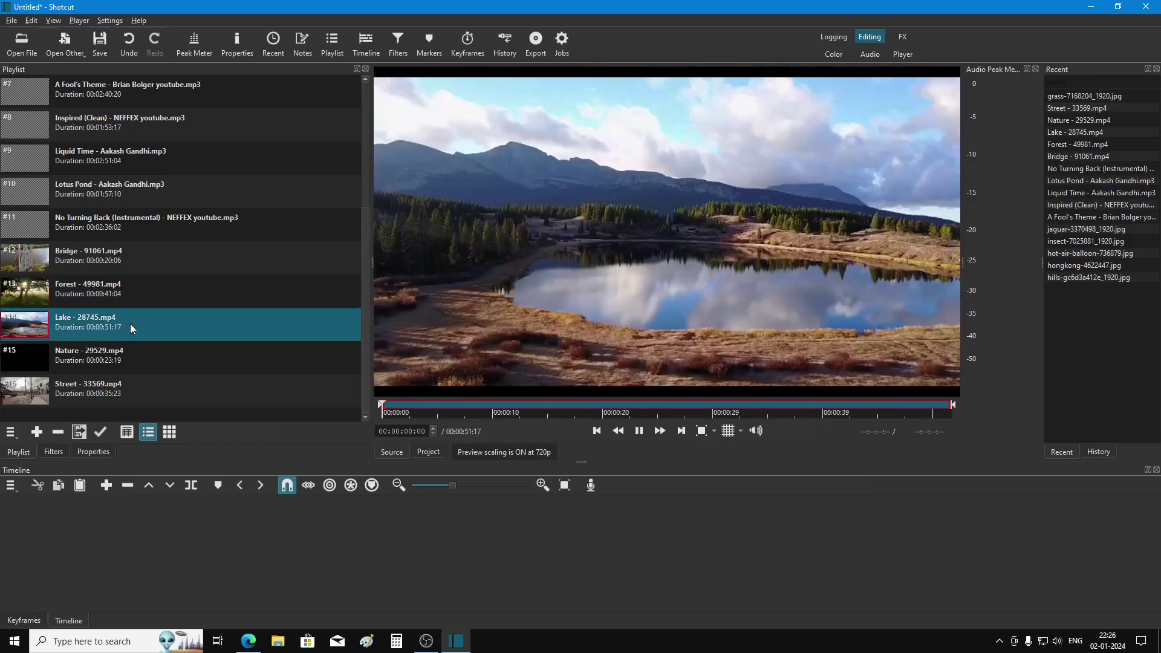
scroll(211, 322, "up", 3)
double_click(171, 290)
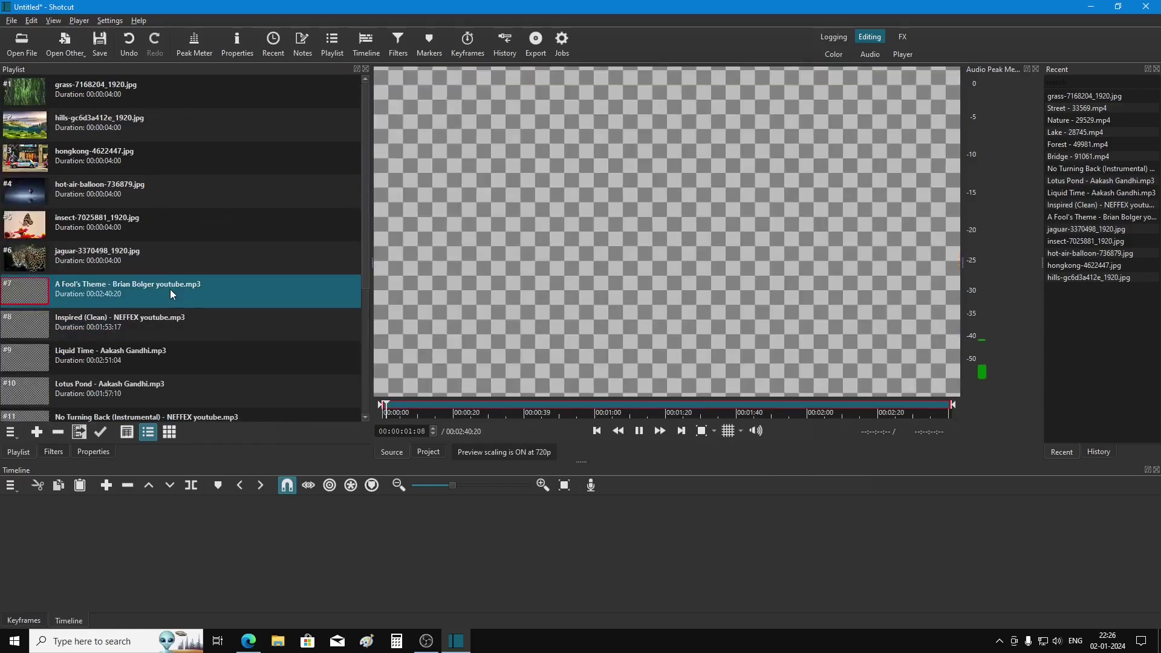
left_click(639, 432)
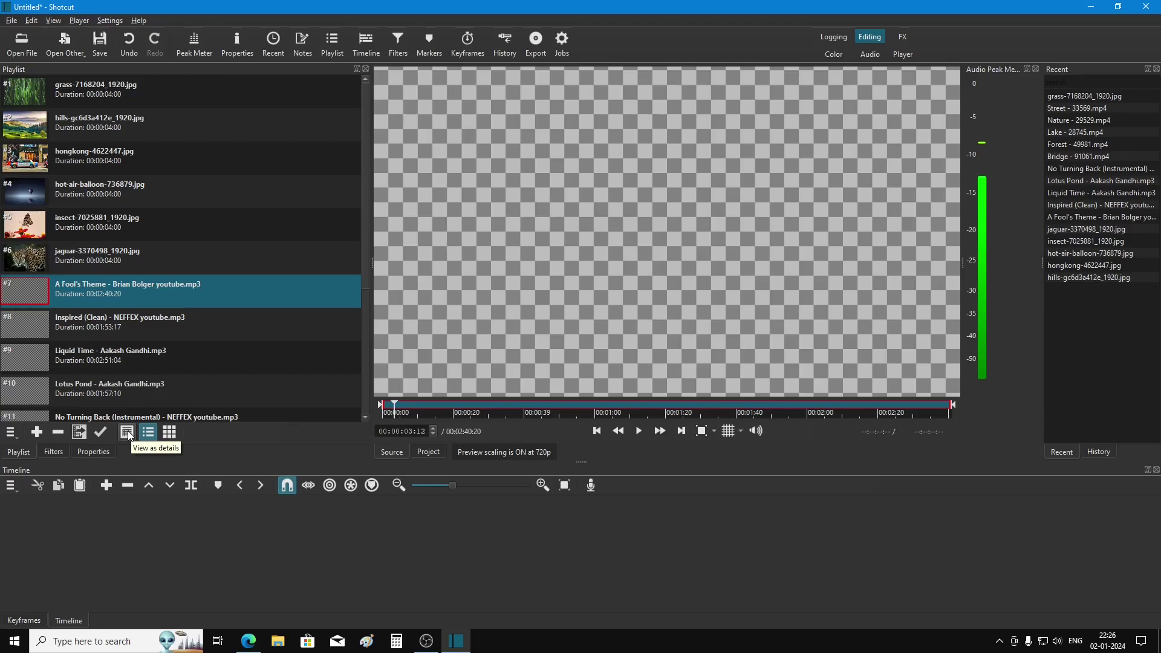
Step: Switch the playlist to the details table and scroll across its In, Duration, Start and Date columns
left_click(127, 432)
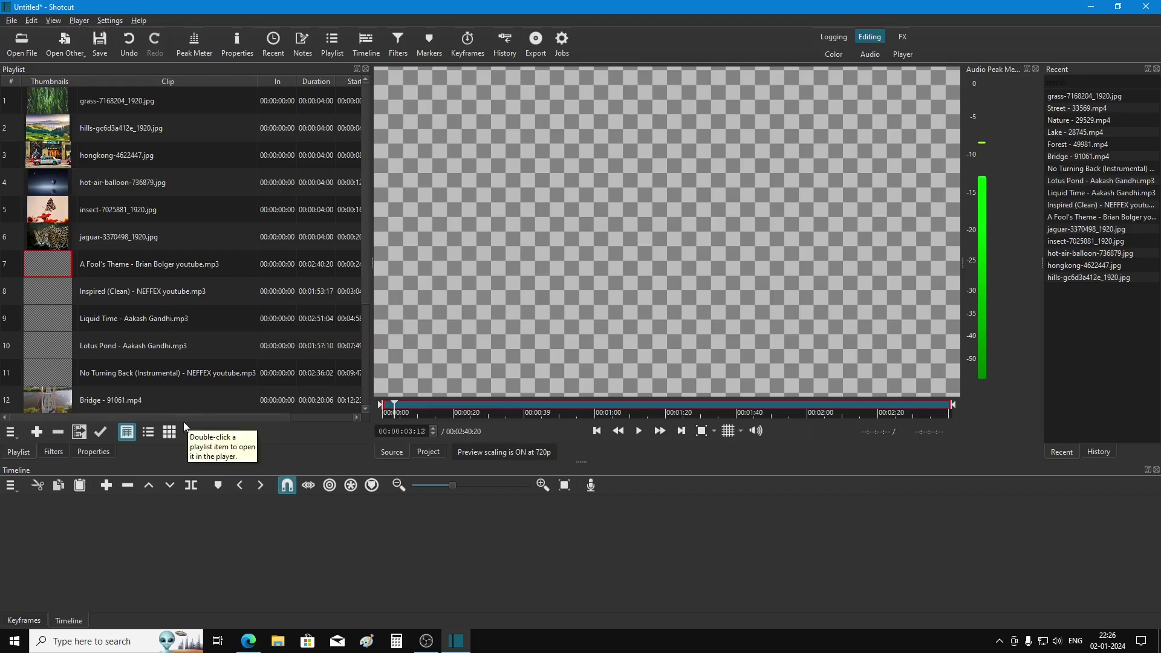
mouse_move(183, 415)
left_mouse_down()
mouse_move(274, 416)
mouse_move(255, 413)
left_mouse_up()
scroll(272, 301, "down", 2)
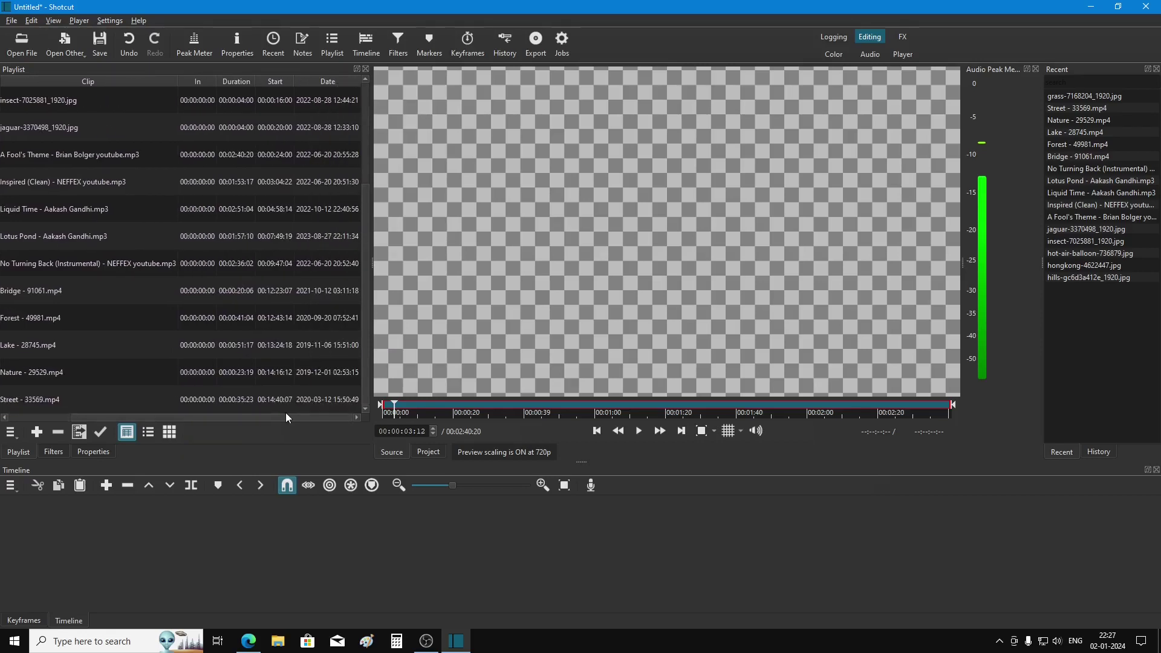
left_click_drag(287, 415, 100, 415)
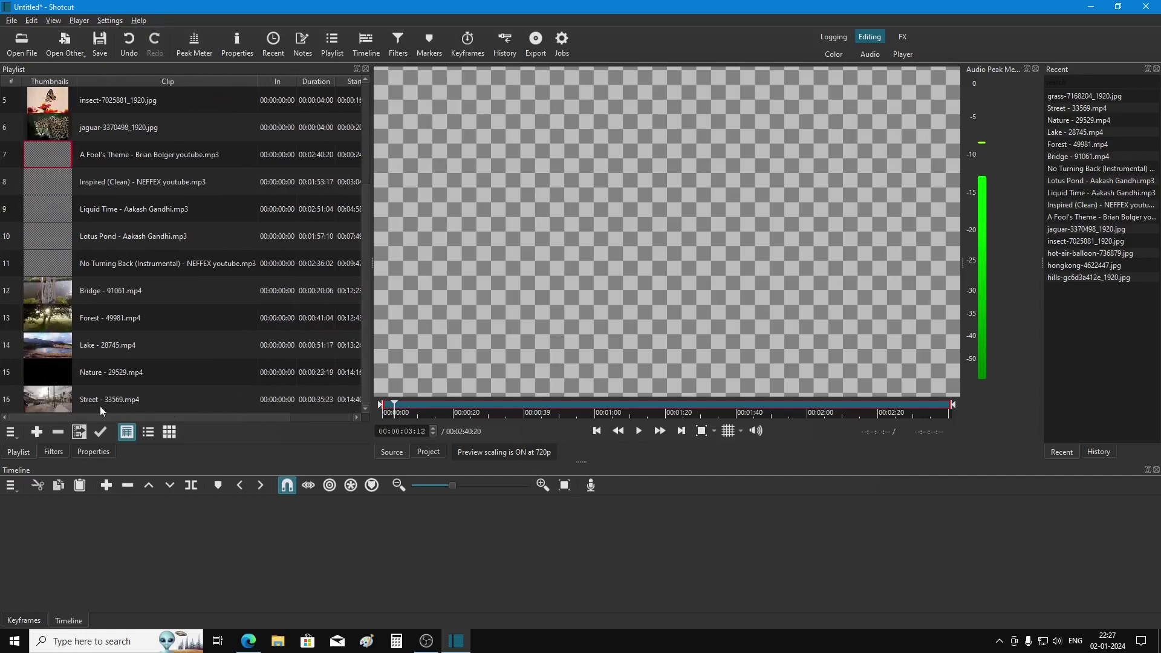
scroll(193, 276, "up", 2)
scroll(194, 275, "down", 1)
scroll(193, 277, "up", 1)
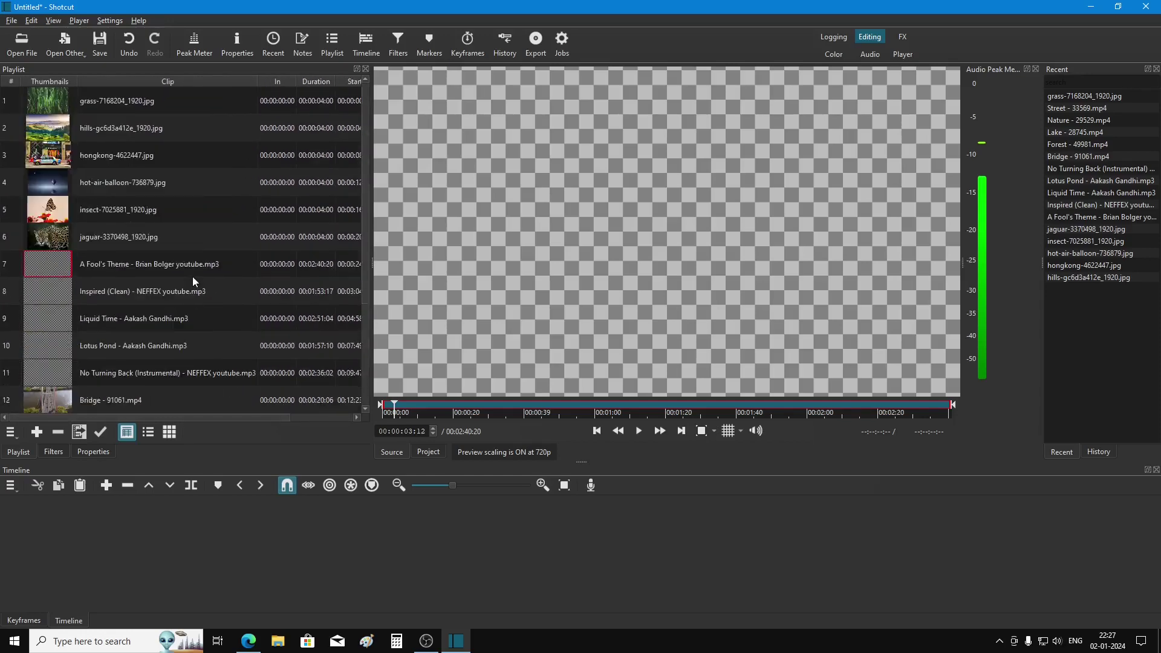
left_click_drag(212, 417, 303, 417)
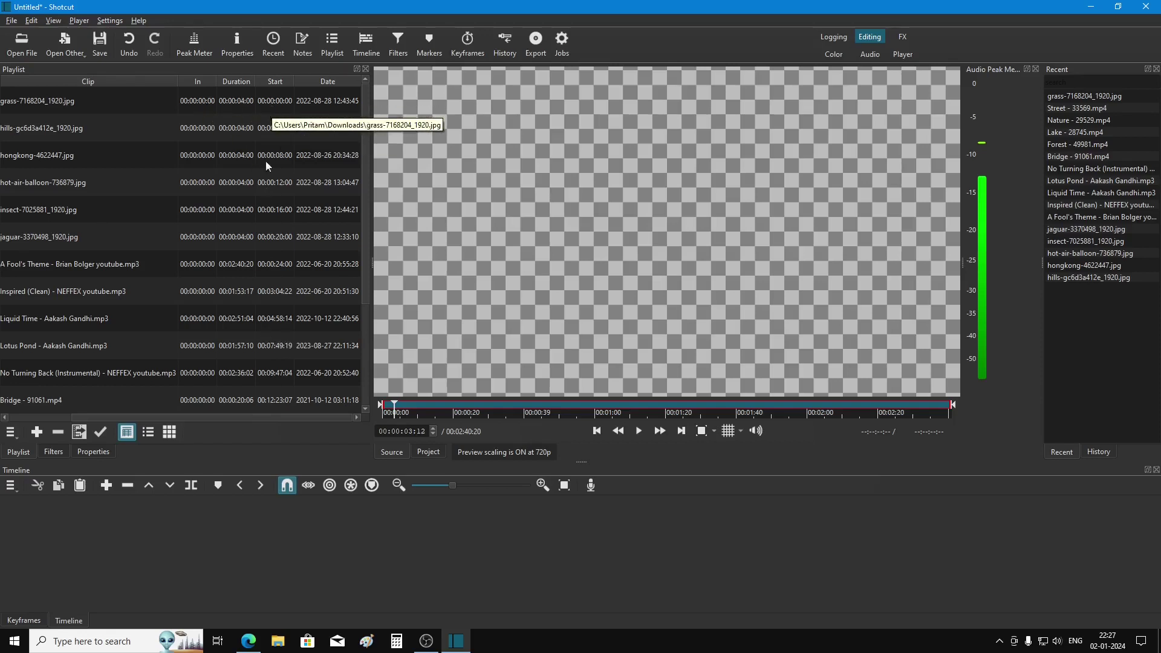
left_click_drag(262, 417, 97, 417)
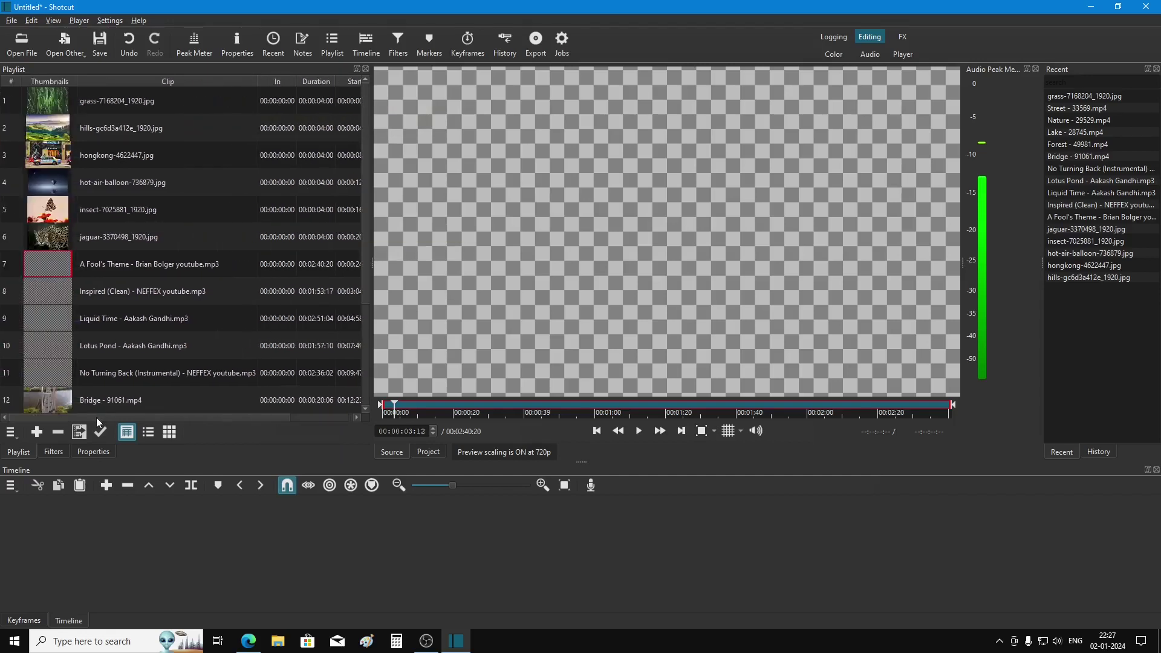
Step: Switch the playlist to the 'View as icons' thumbnail grid
left_click(169, 432)
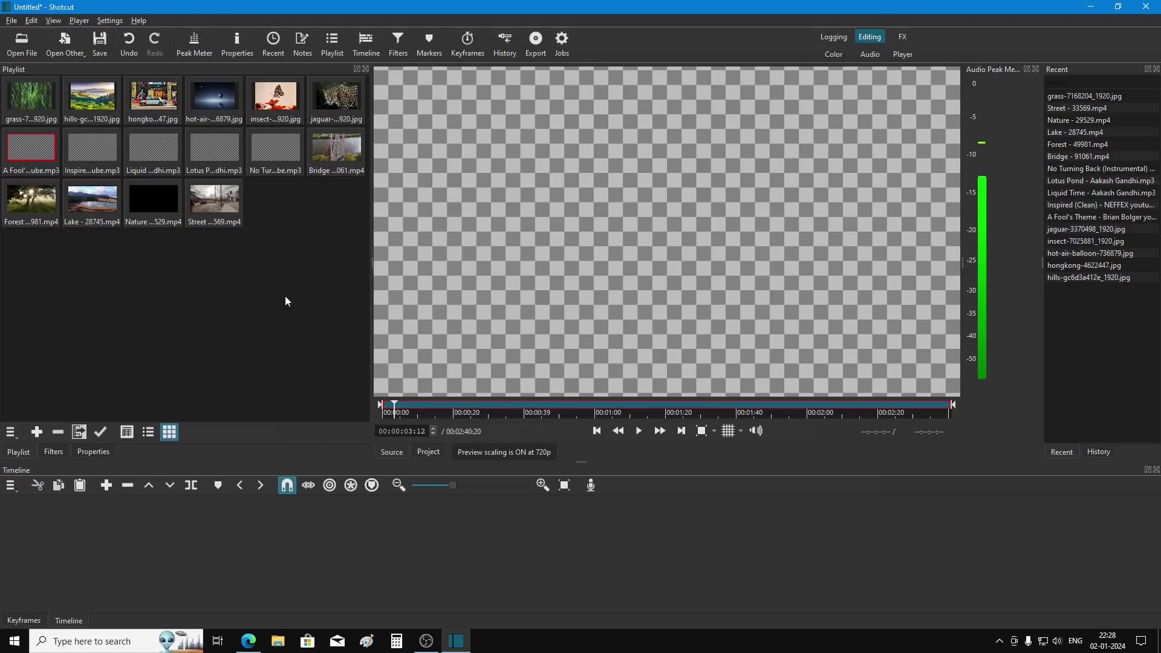
Step: Switch the playlist back to the tiles list with thumbnails, names and durations
left_click(147, 432)
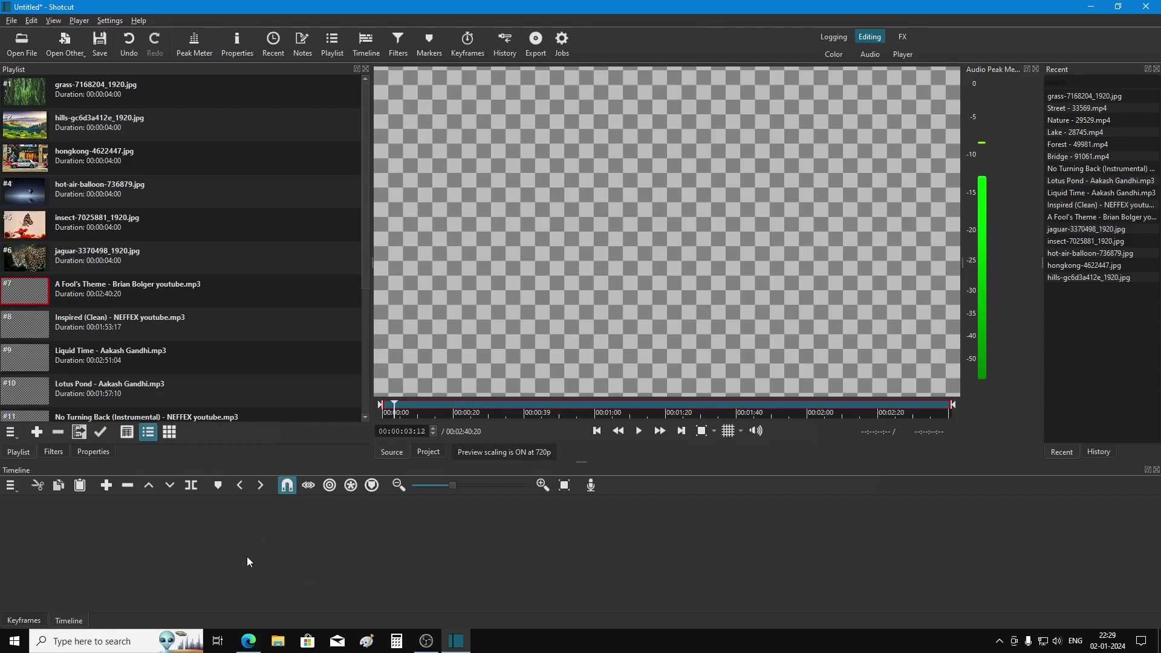
Step: Add video track V1, then audio track A1, via the timeline menu's Track Operations
left_click(11, 486)
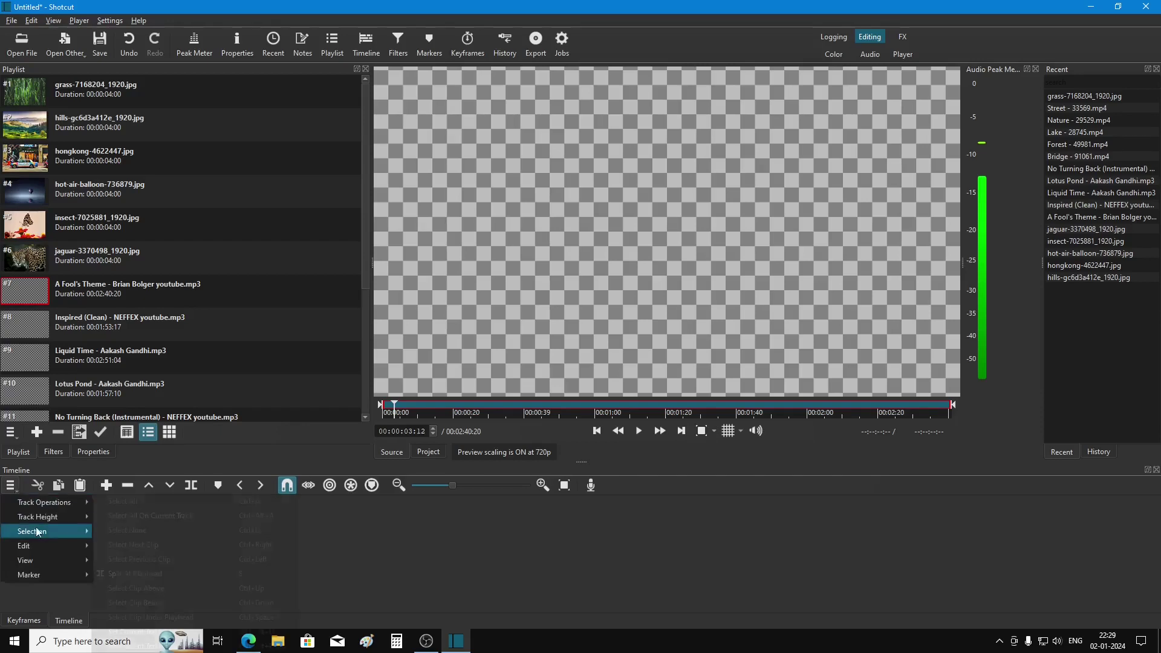
mouse_move(41, 507)
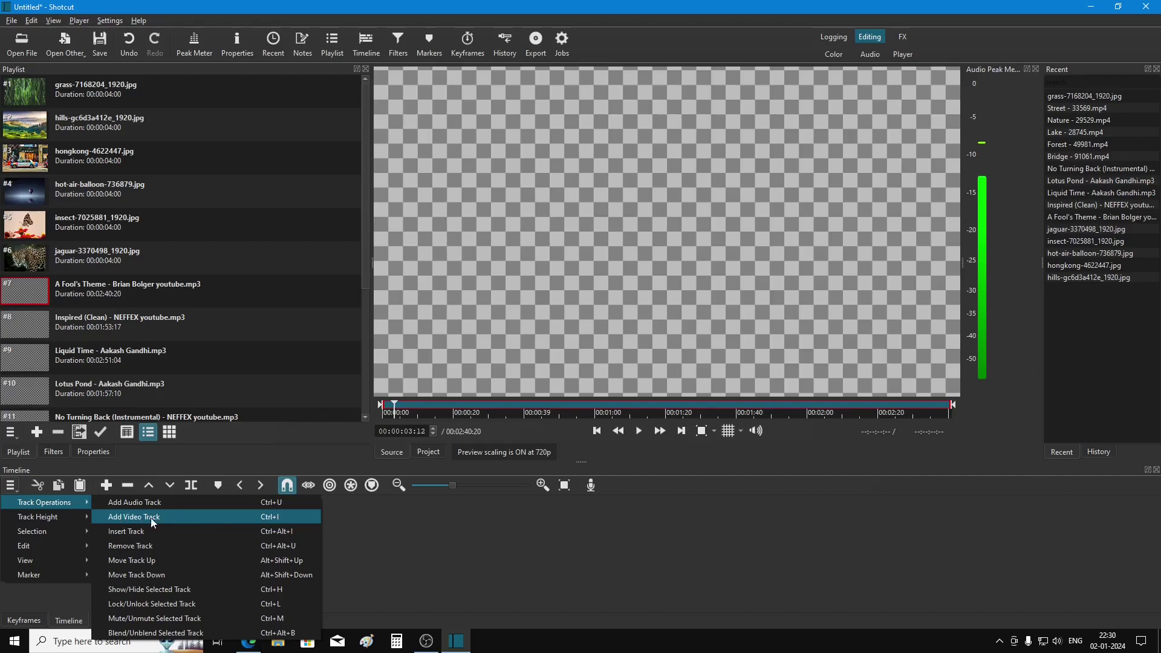
left_click(195, 522)
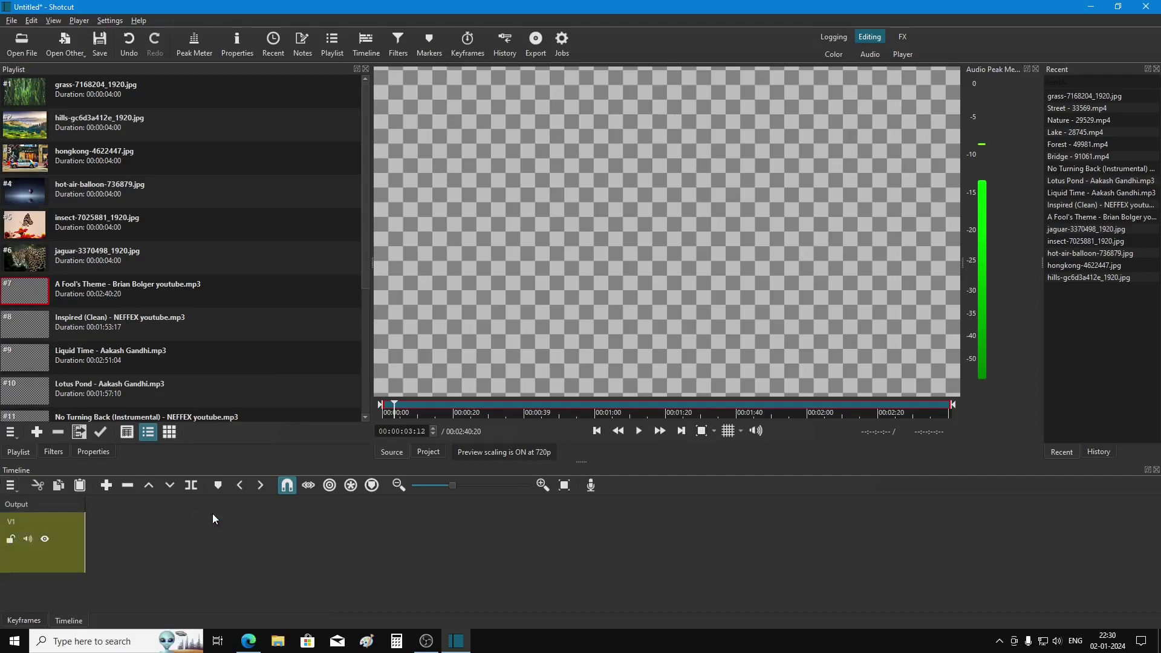
left_click(14, 490)
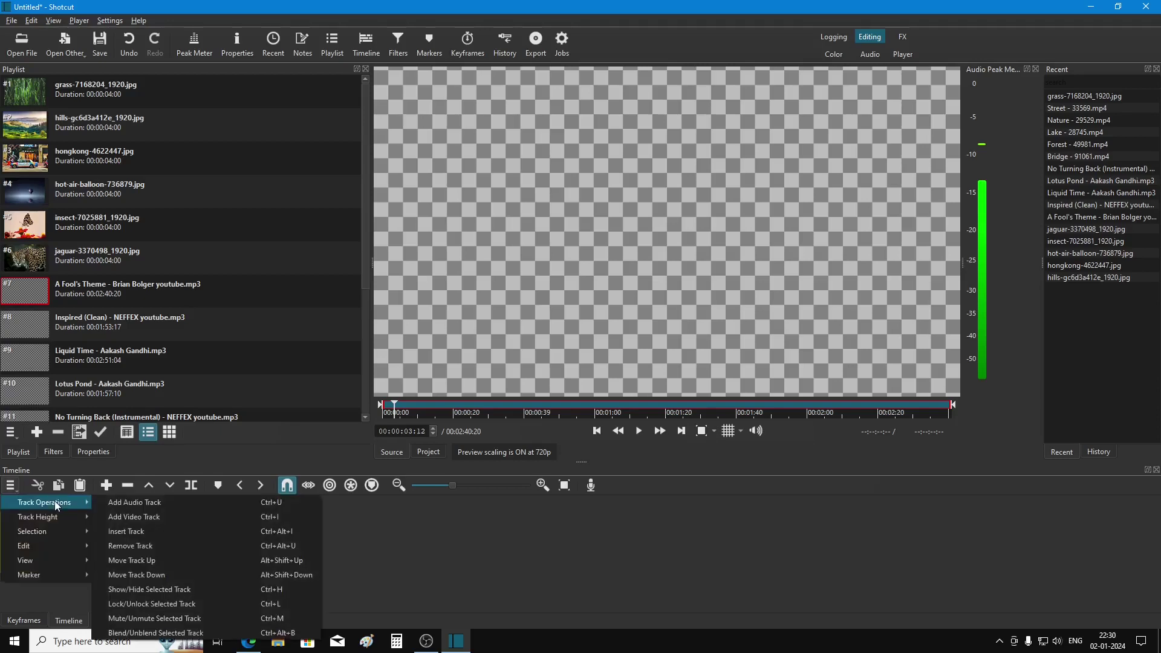
left_click(150, 503)
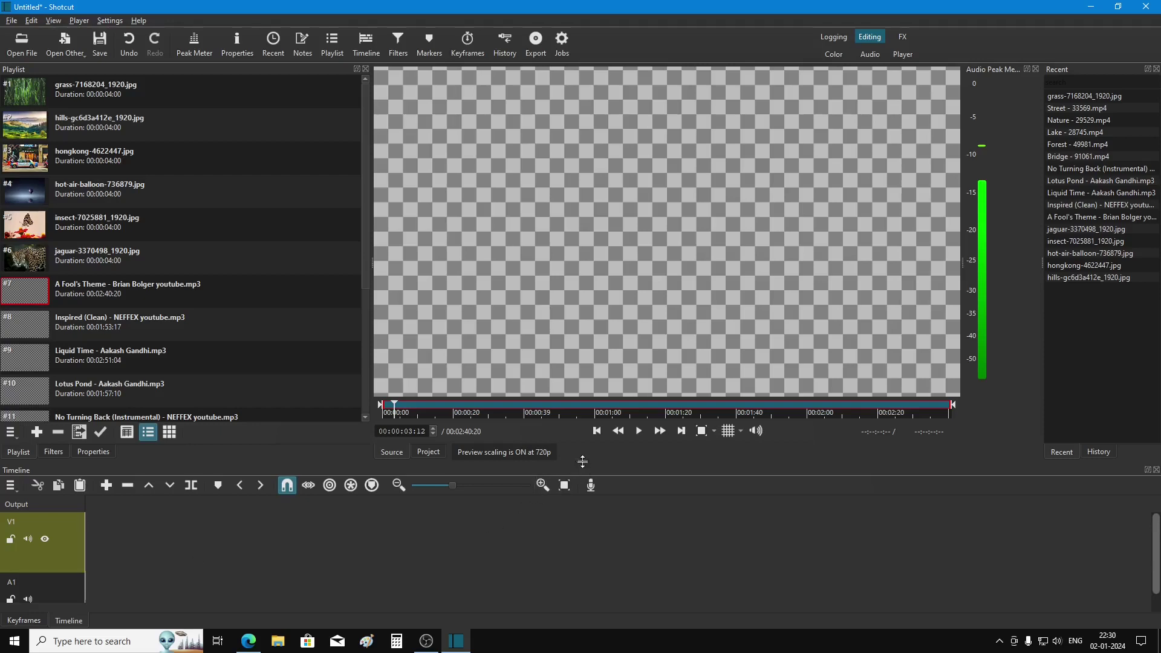
Step: Drag the splitter up to enlarge the timeline and apply Make Tracks Shorter
left_click_drag(583, 462, 583, 442)
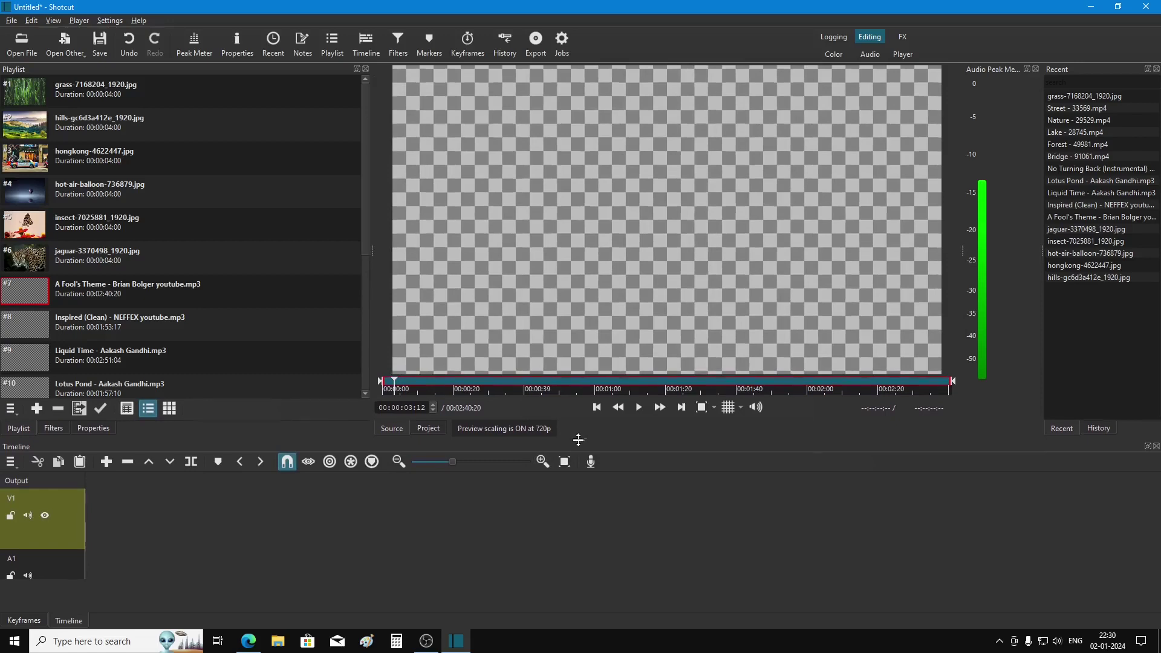
left_click(10, 466)
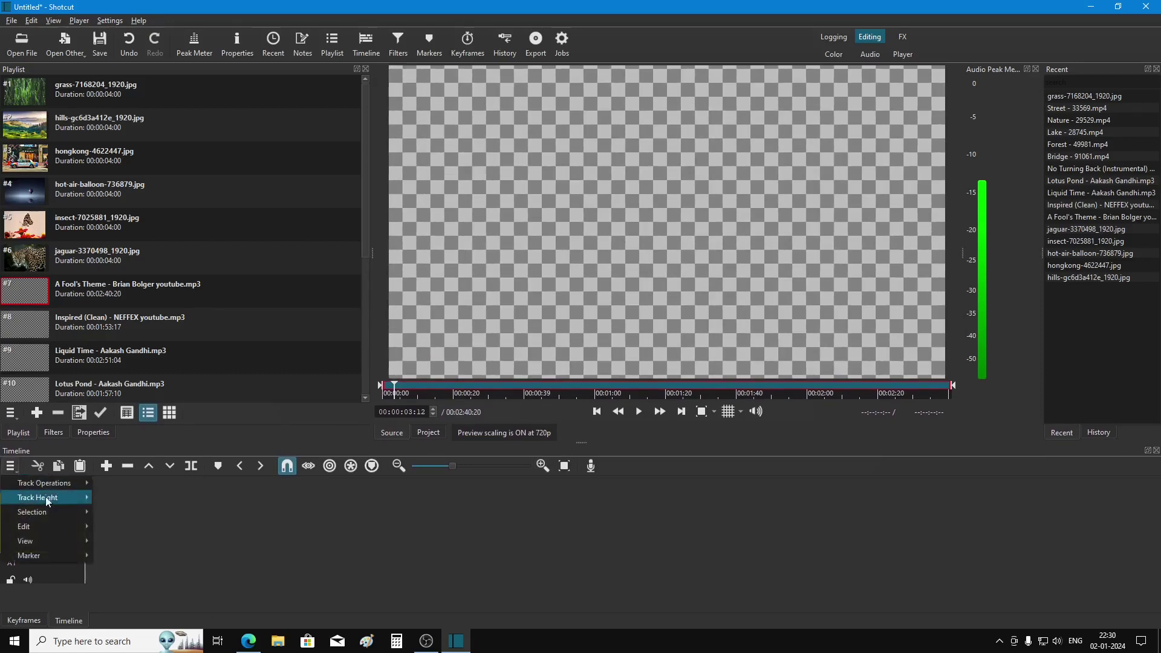
mouse_move(48, 503)
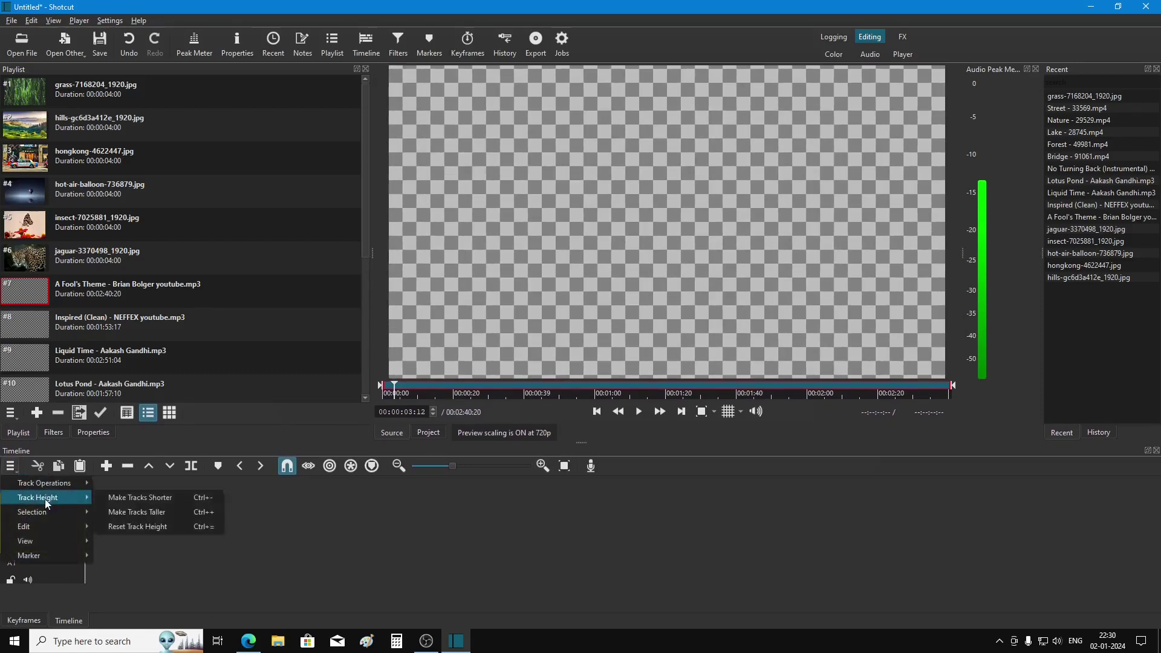
left_click(162, 499)
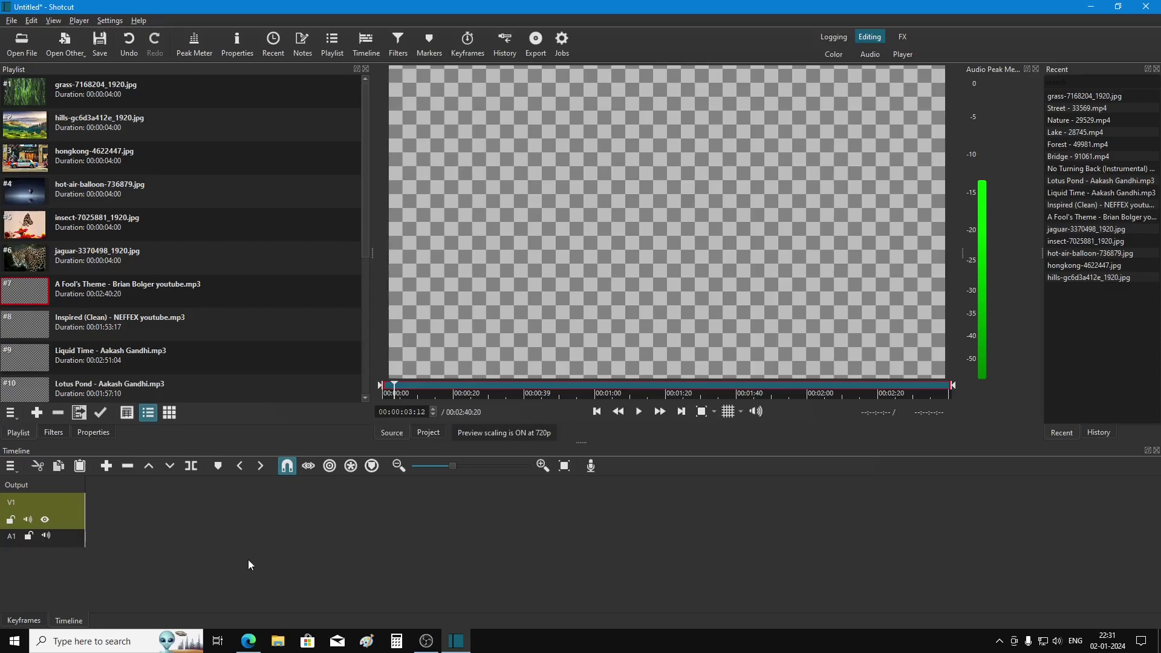
Step: Drop Bridge - 91061.mp4 at 0:00 on V1, then the grass image after it
scroll(253, 278, "down", 5)
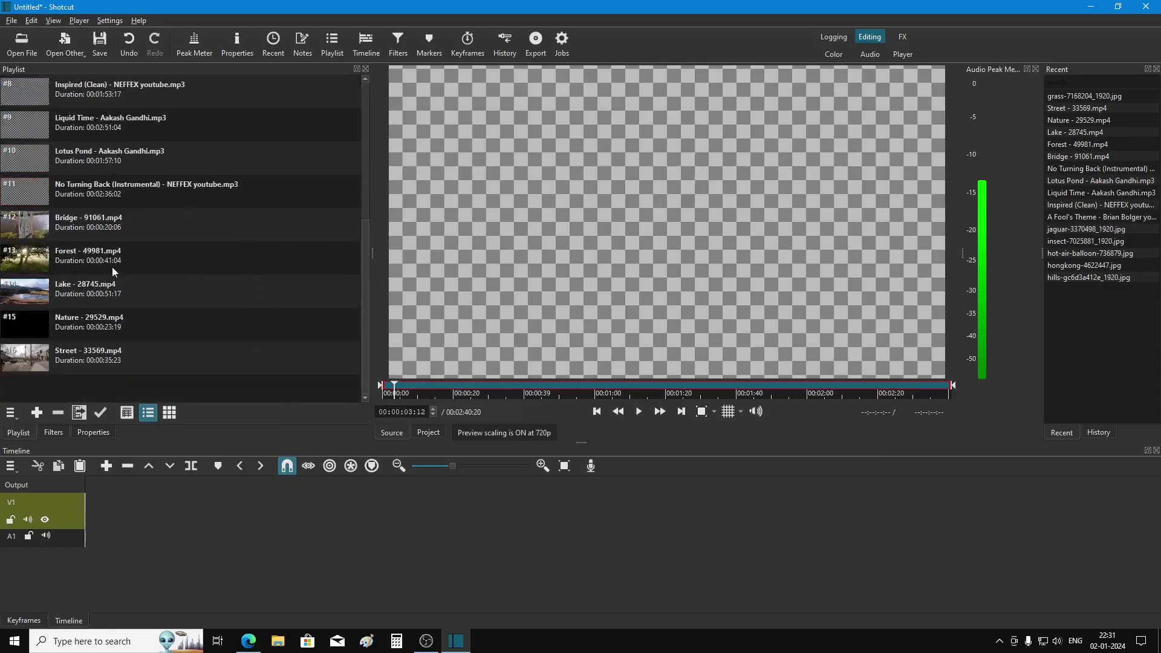
left_click_drag(41, 228, 102, 507)
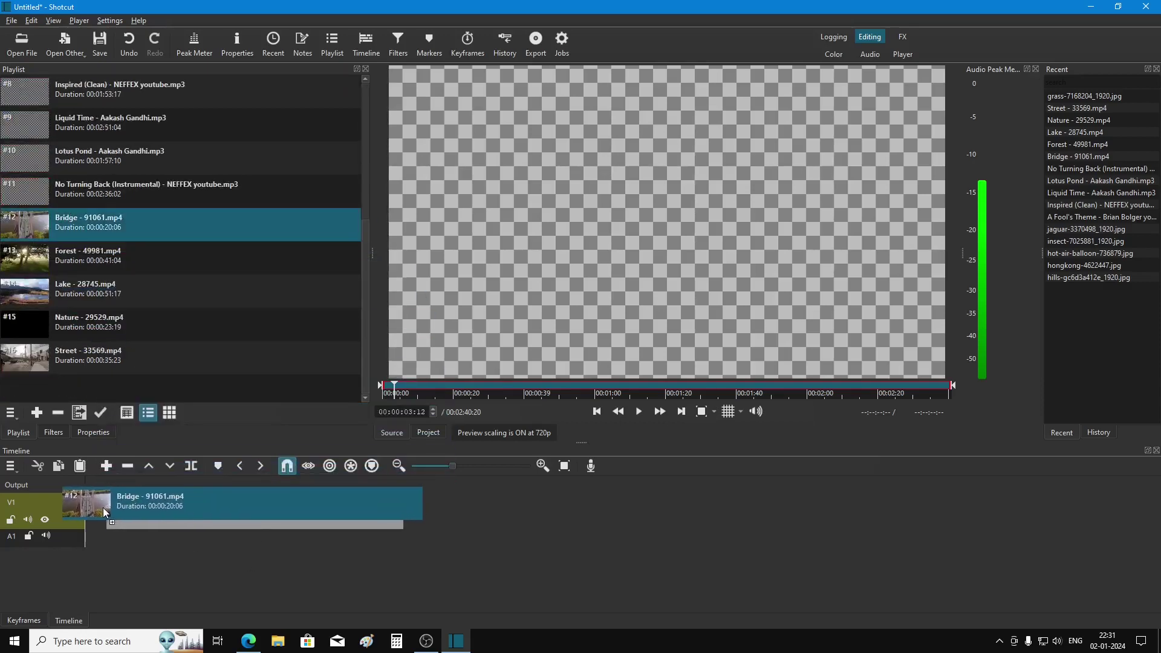
left_click_drag(102, 506, 422, 563)
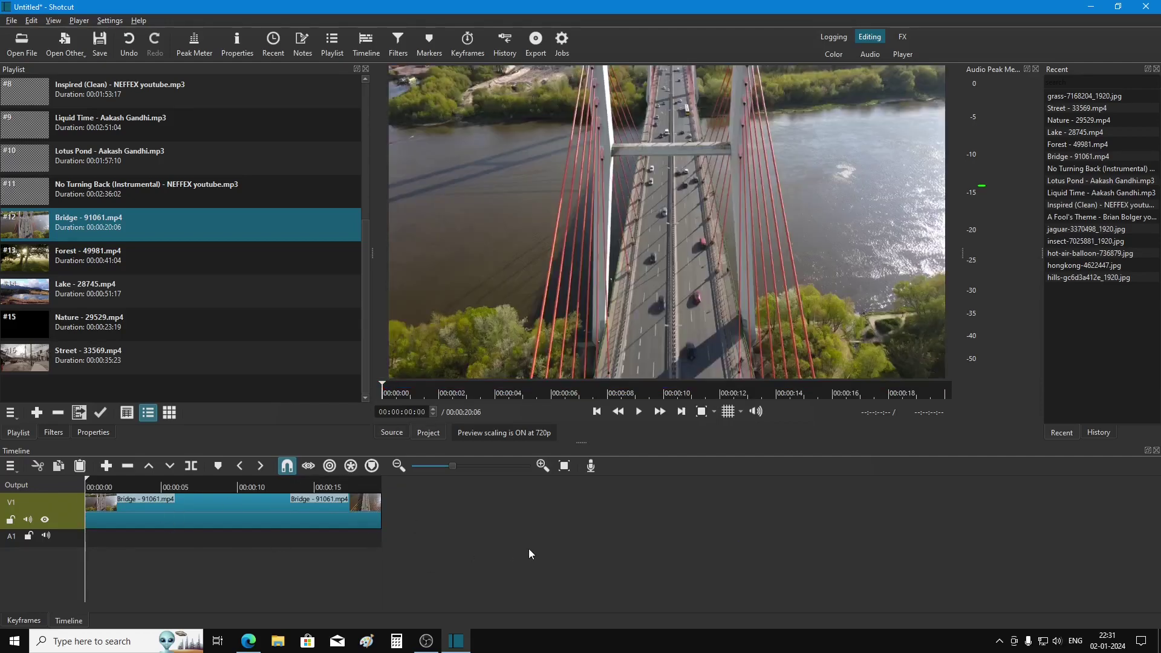
scroll(246, 326, "up", 3)
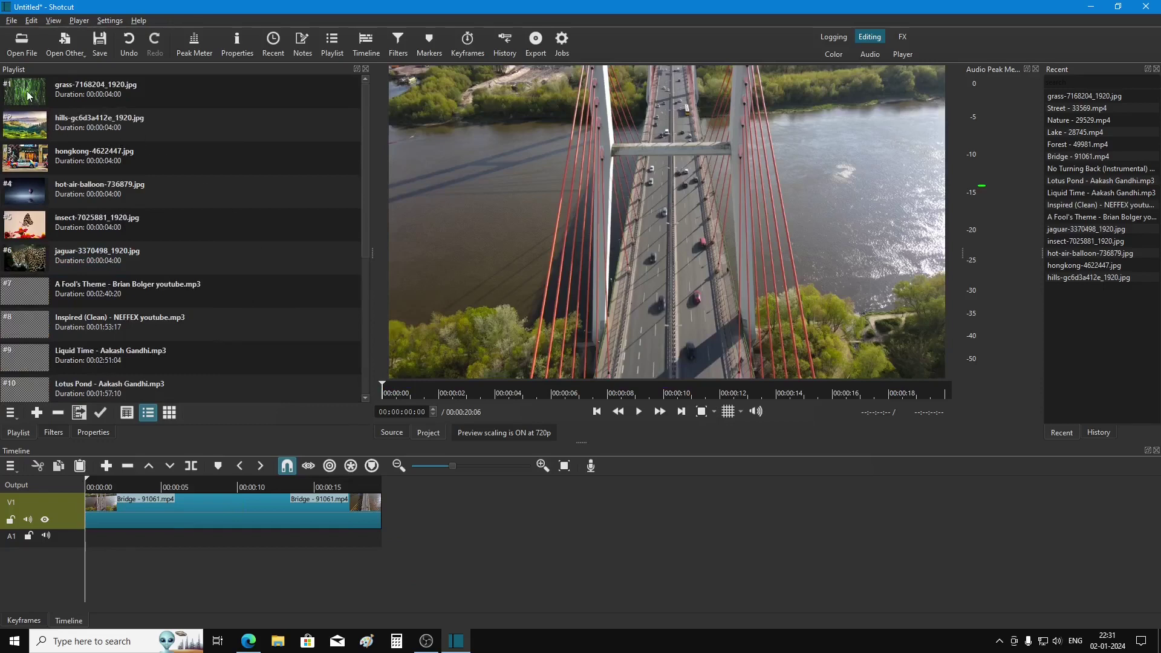
mouse_move(28, 94)
left_mouse_down()
mouse_move(385, 421)
mouse_move(408, 502)
left_mouse_up()
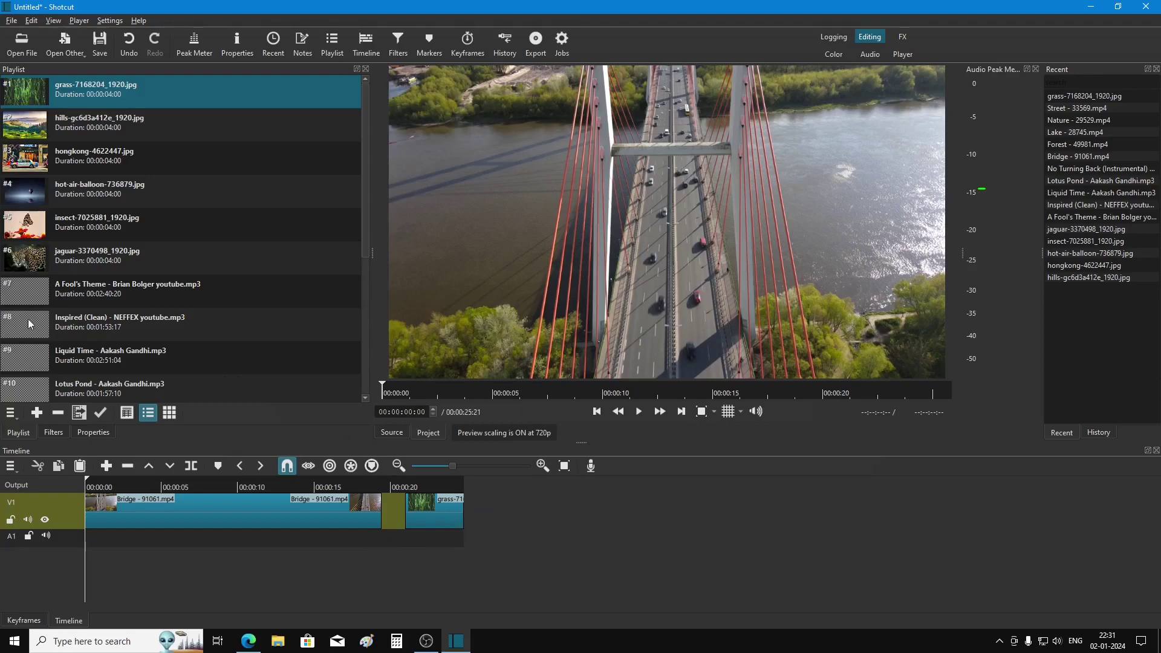
Step: Place Inspired (Clean) - NEFFEX youtube.mp3 on A1 starting at 0:00, then start trimming Bridge's end
mouse_move(33, 325)
left_mouse_down()
mouse_move(76, 359)
mouse_move(133, 532)
left_mouse_up()
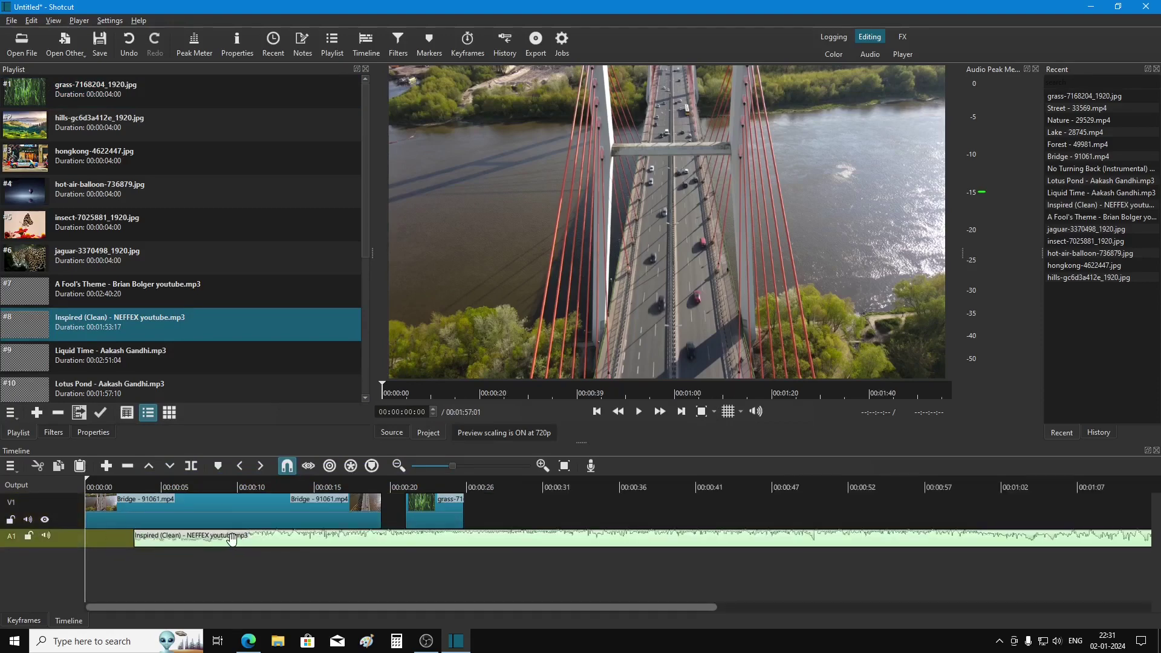
left_click_drag(133, 532, 181, 540)
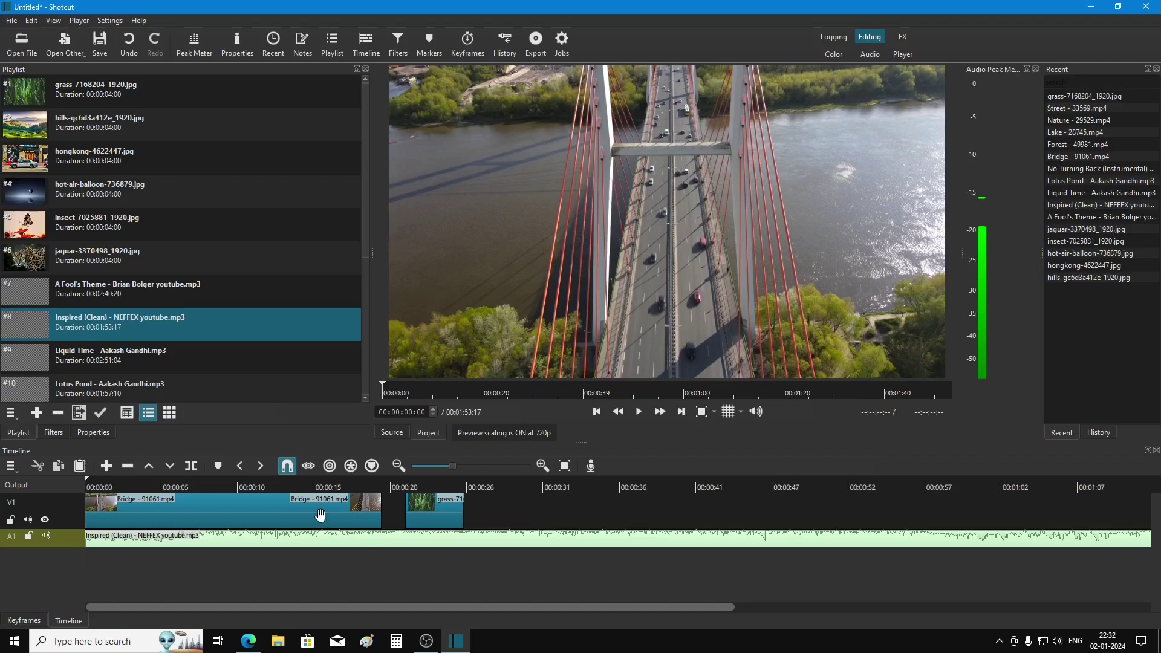
mouse_move(341, 521)
left_mouse_down()
mouse_move(305, 512)
mouse_move(413, 513)
left_mouse_up()
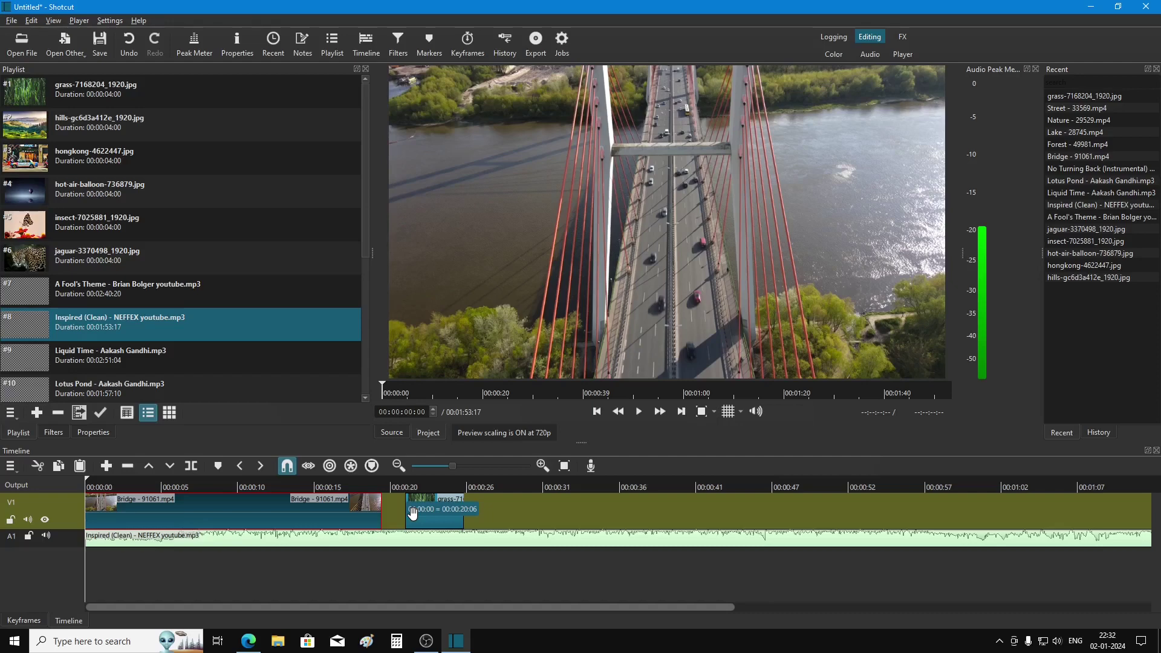
Step: Trim the Bridge clip to about five seconds and move the grass image to about 00:00:07
left_click_drag(413, 513, 275, 520)
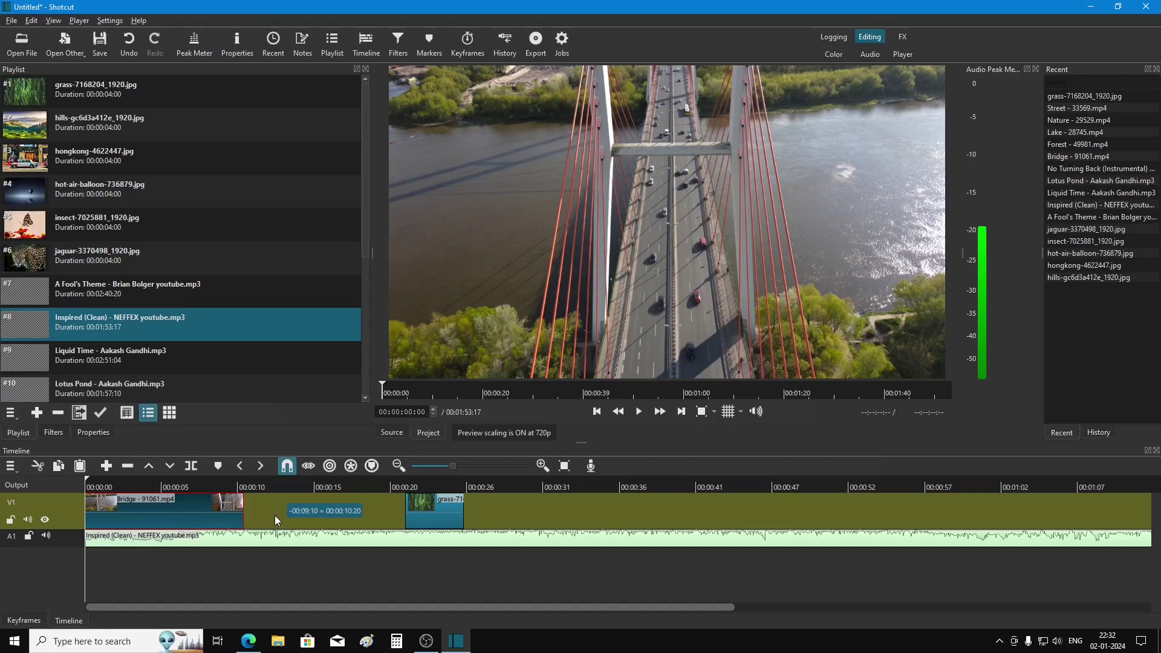
left_click_drag(275, 516, 194, 515)
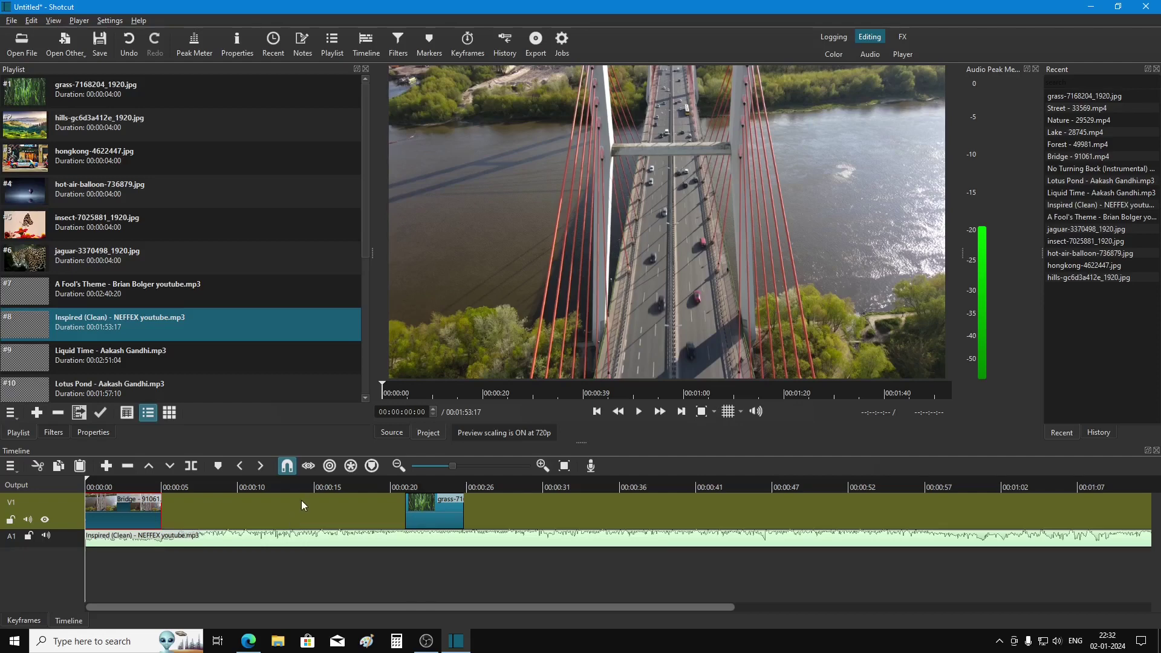
left_click_drag(435, 511, 263, 522)
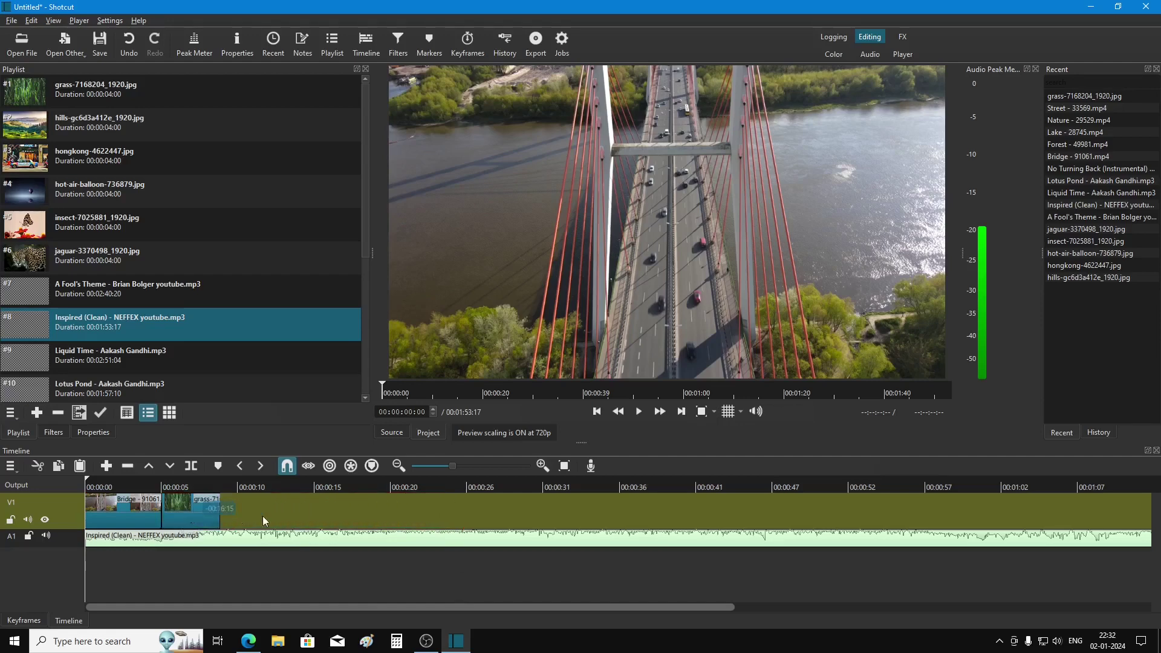
mouse_move(214, 516)
left_mouse_down()
mouse_move(247, 515)
mouse_move(207, 521)
mouse_move(324, 522)
left_mouse_up()
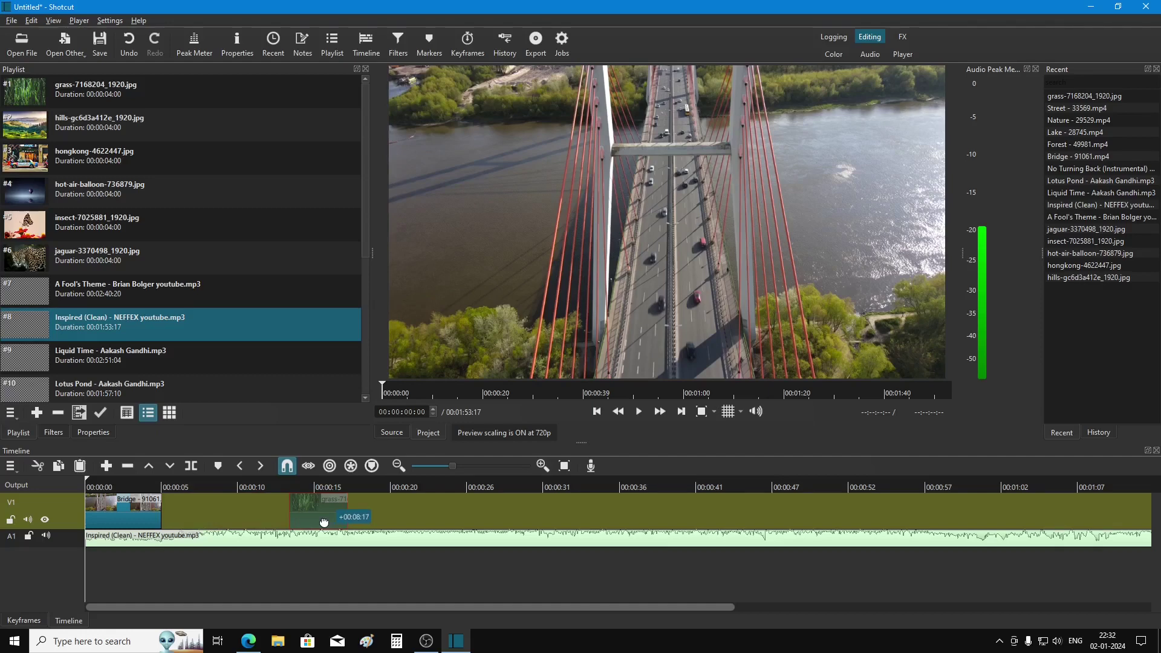
left_click_drag(324, 523, 256, 522)
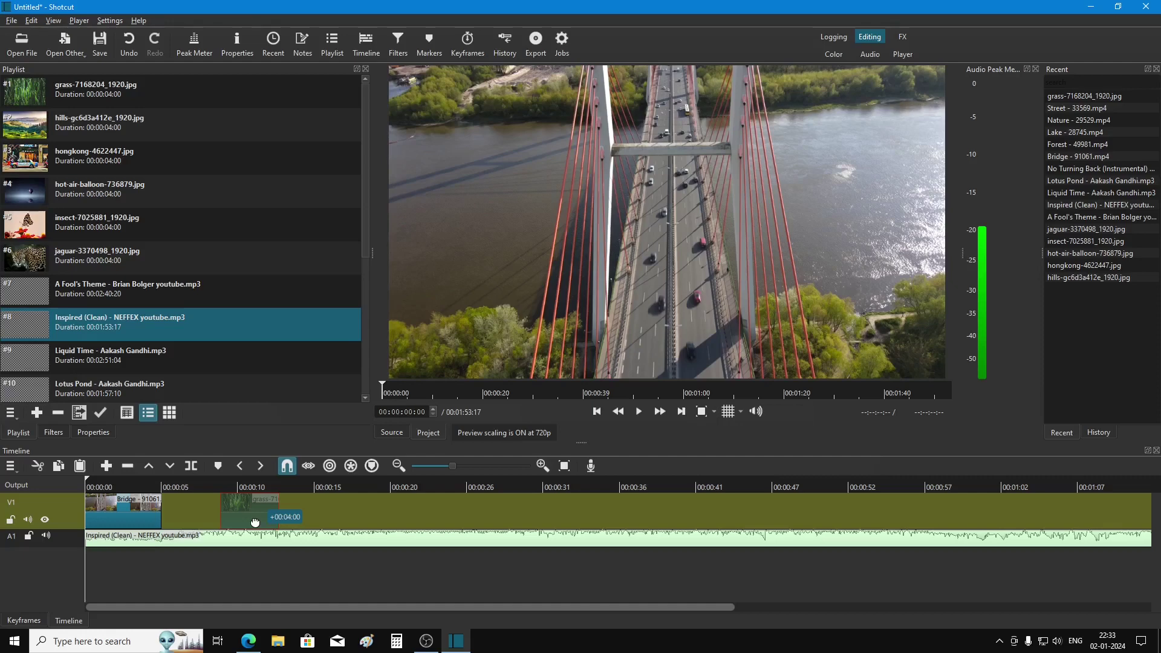
left_click_drag(255, 522, 242, 522)
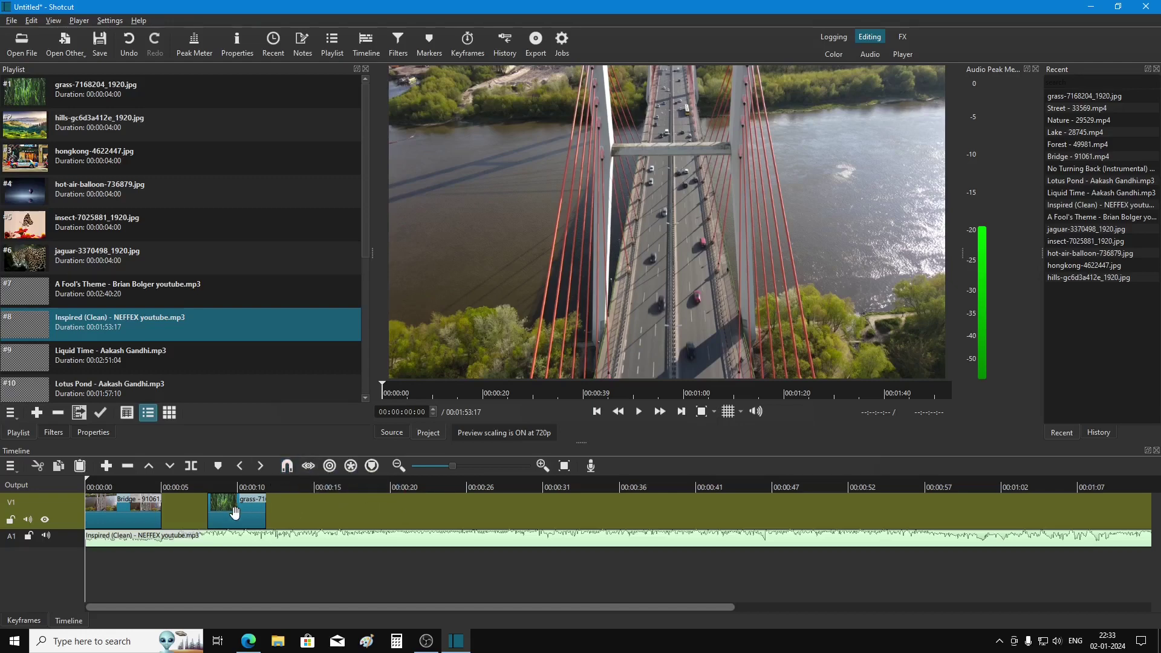
left_click_drag(226, 513, 180, 515)
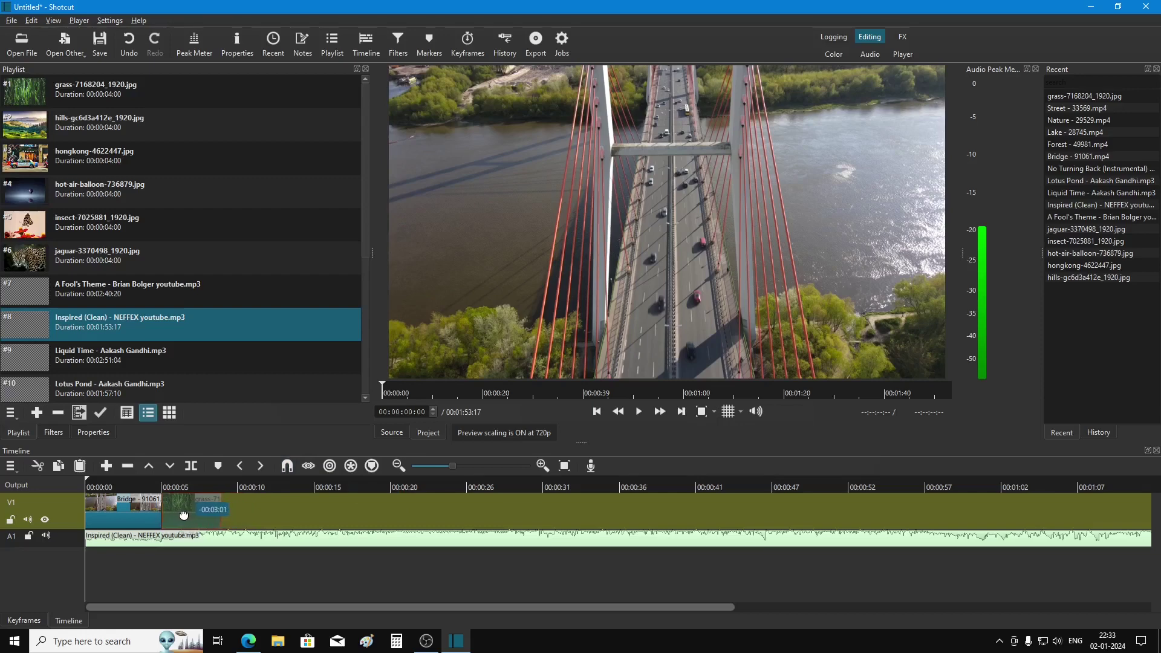
left_click_drag(179, 515, 185, 515)
left_click_drag(185, 515, 186, 518)
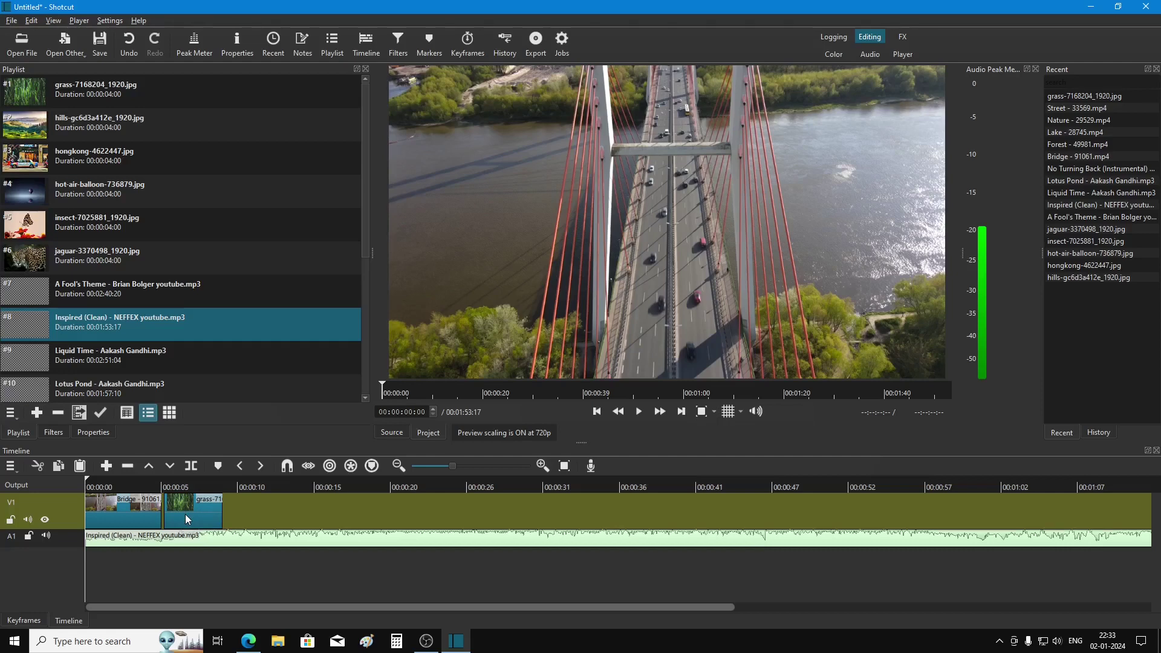
left_click_drag(188, 518, 219, 519)
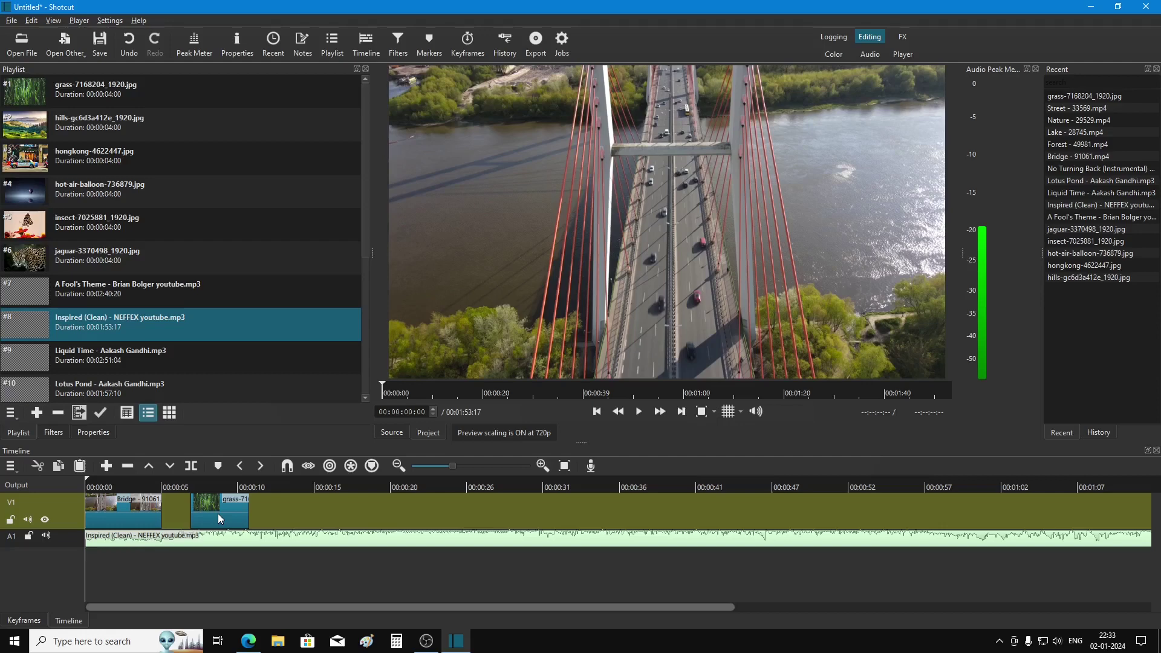
Step: Turn on snapping and butt the grass clip against the end of Bridge
left_click(287, 469)
left_click_drag(227, 513, 208, 518)
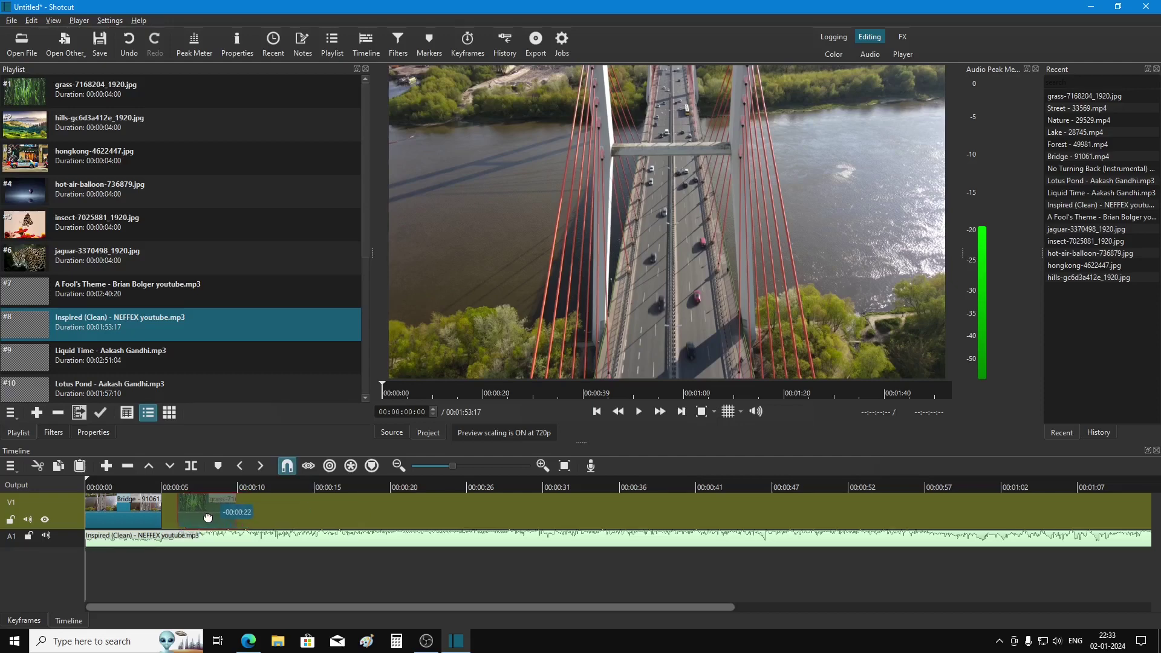
left_click_drag(207, 518, 192, 518)
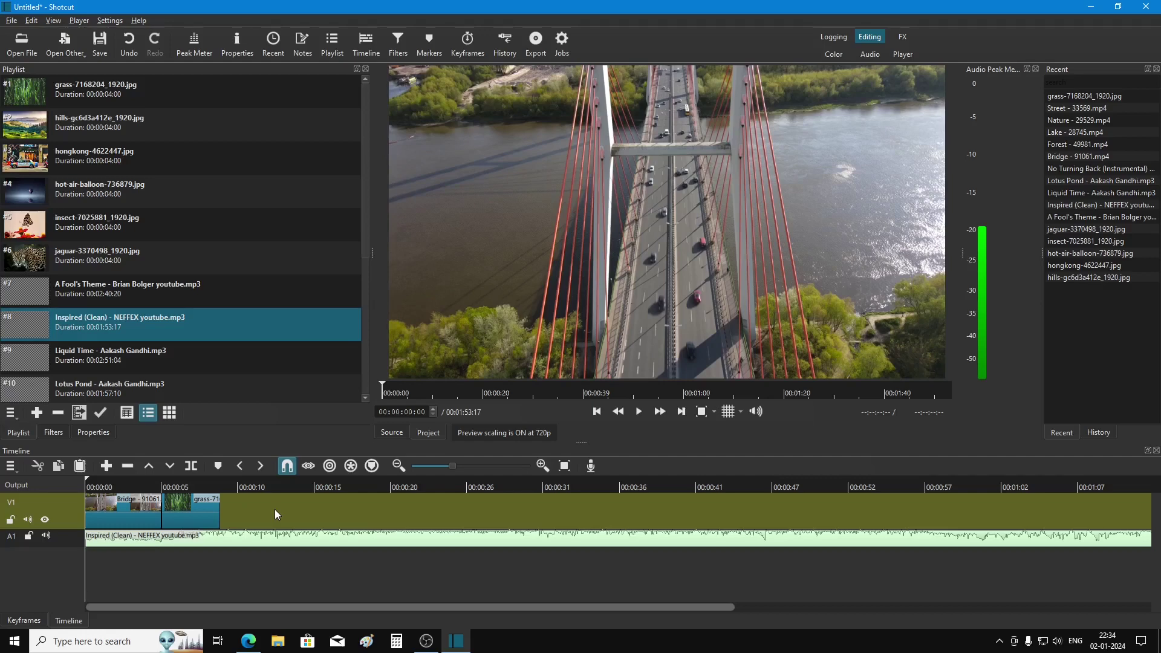
Step: Extend the grass clip's end so it finishes around 00:00:10
left_click(195, 511)
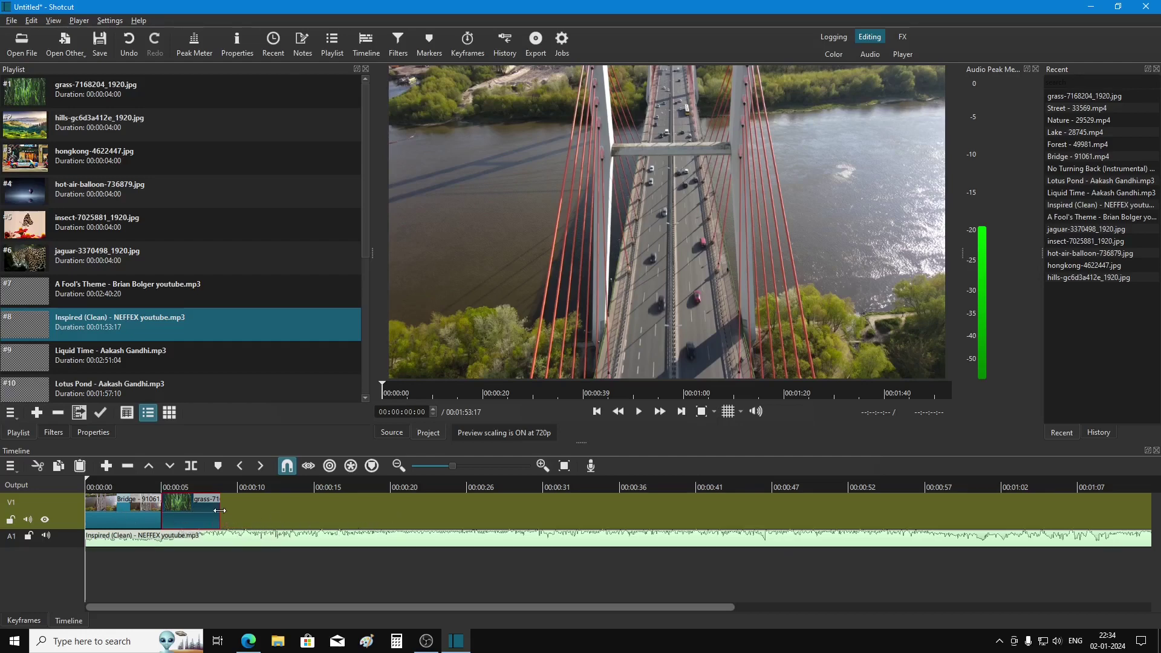
mouse_move(220, 511)
left_mouse_down()
mouse_move(668, 512)
mouse_move(191, 520)
left_mouse_up()
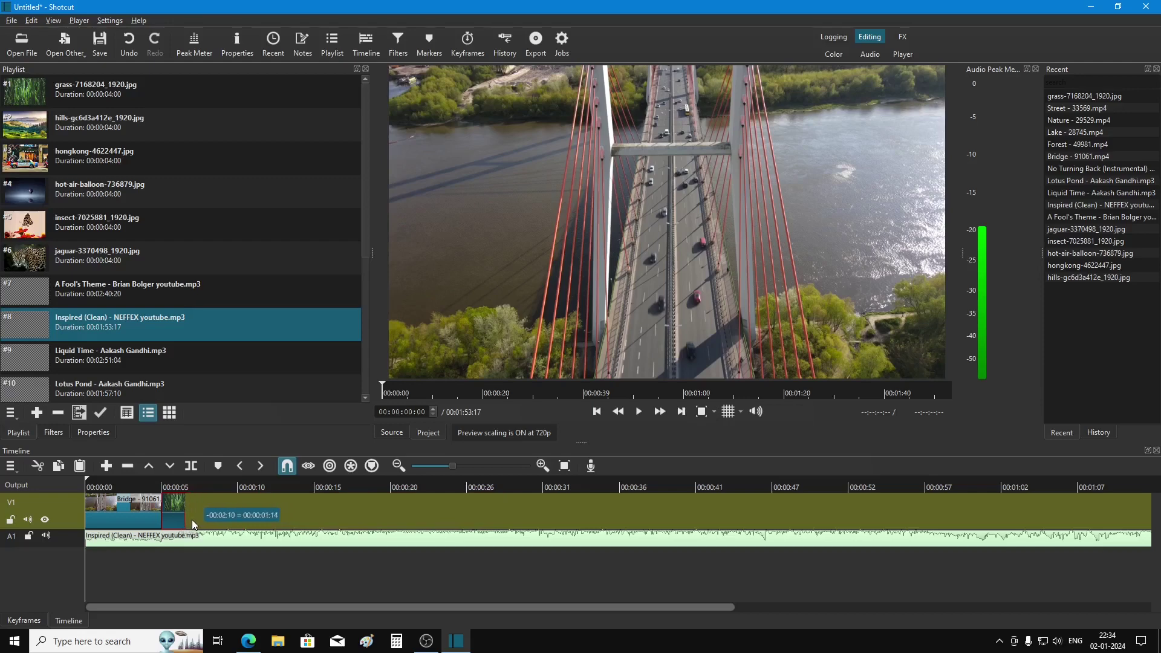
left_click_drag(191, 520, 247, 518)
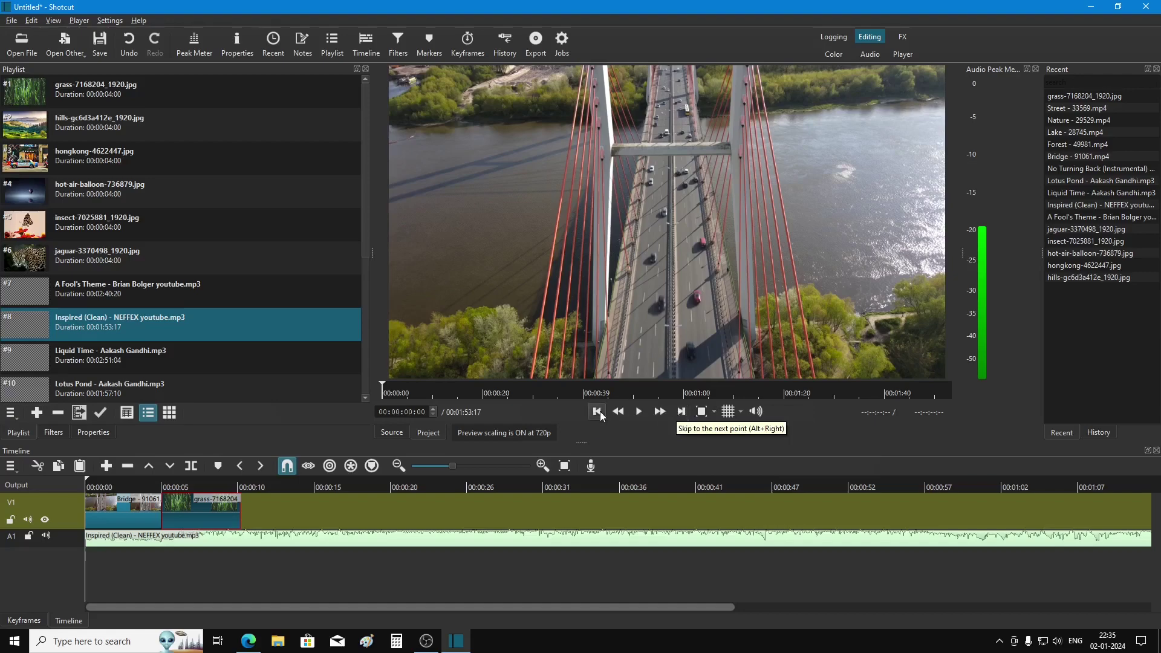
Step: Preview Bridge and the grass clip, leaving the playhead at the grass clip's end, 00:00:10:15
left_click(680, 413)
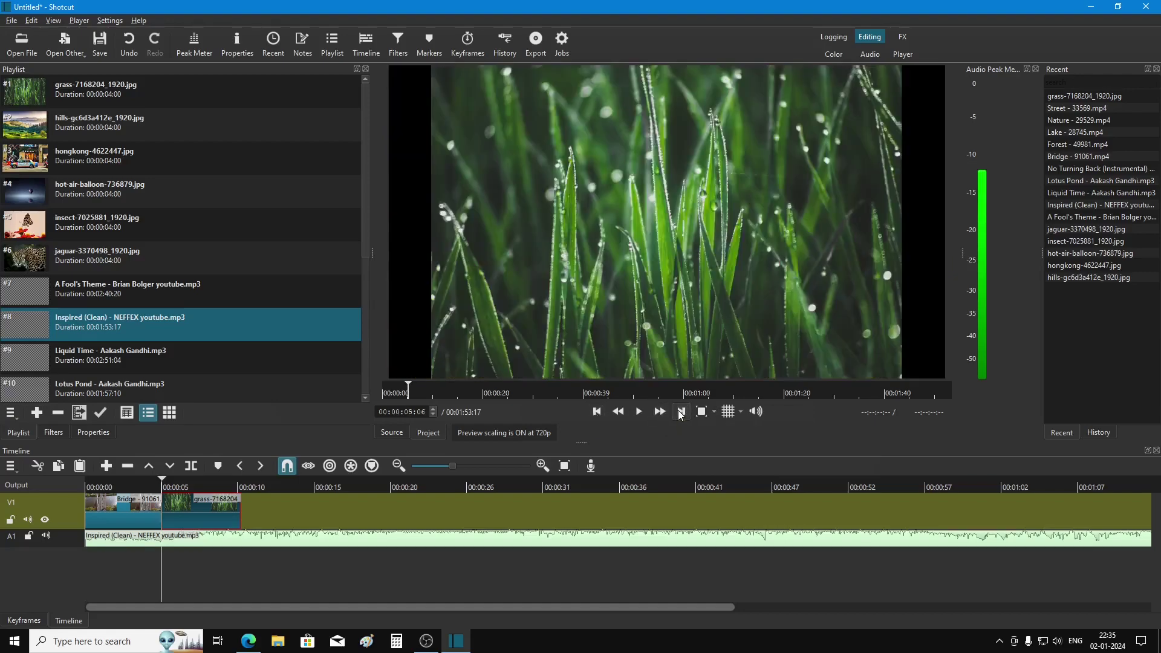
left_click(679, 413)
left_click(596, 413)
left_click(596, 414)
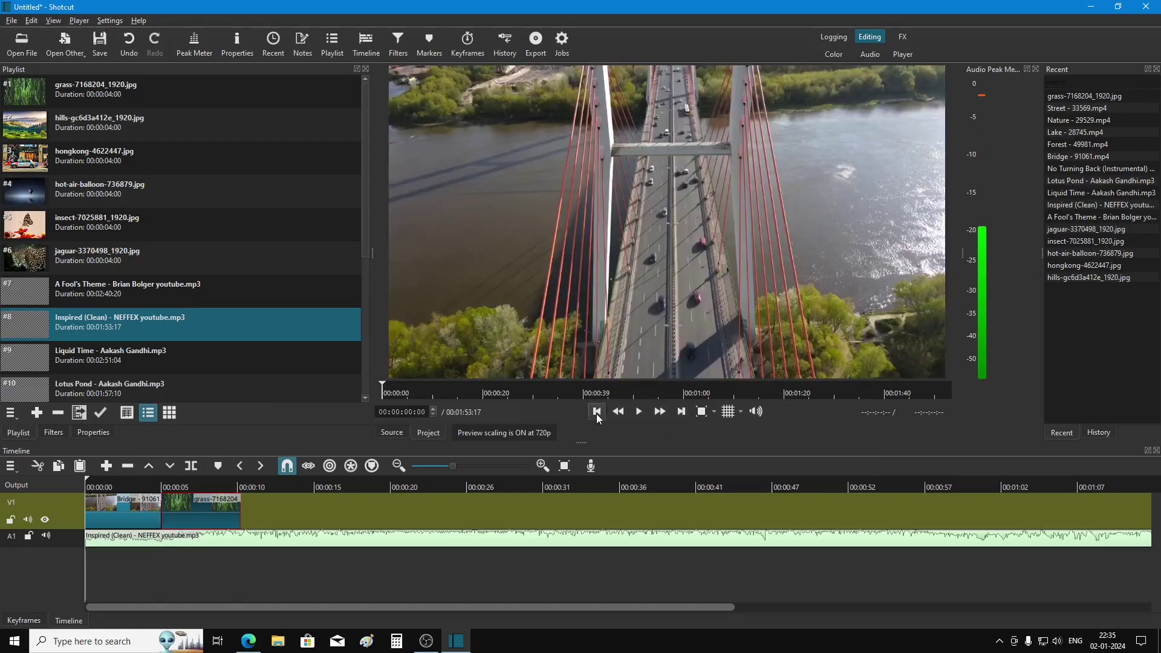
left_click(90, 479)
mouse_move(90, 479)
left_mouse_down()
mouse_move(171, 484)
mouse_move(125, 497)
mouse_move(135, 497)
left_mouse_up()
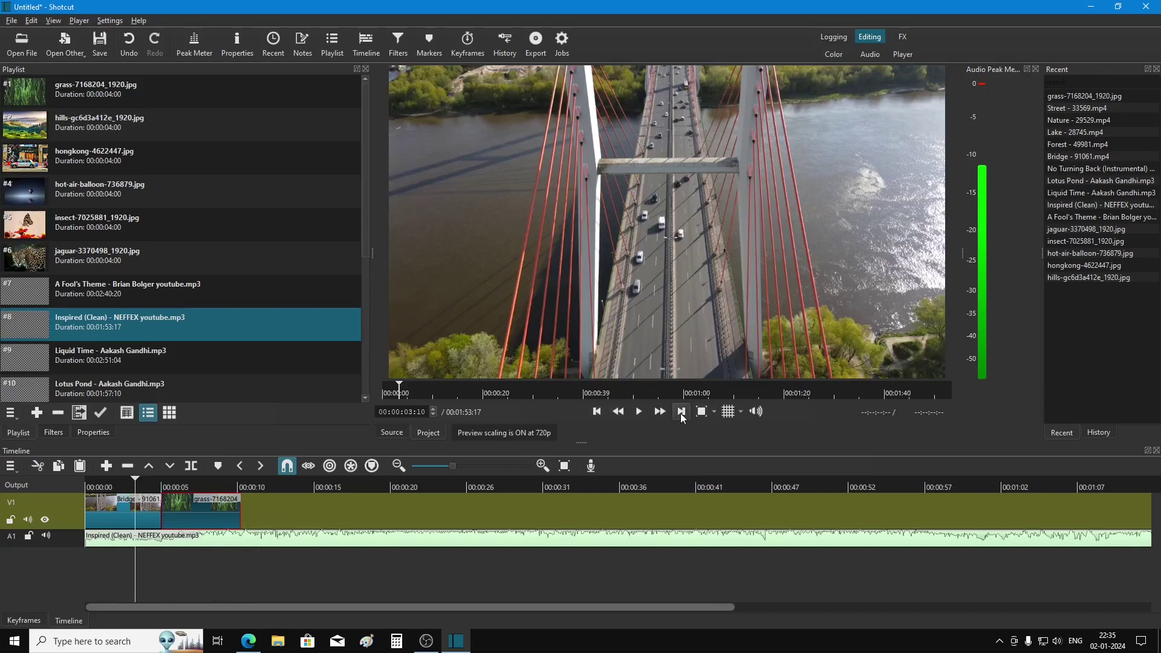
left_click(681, 416)
left_click(681, 416)
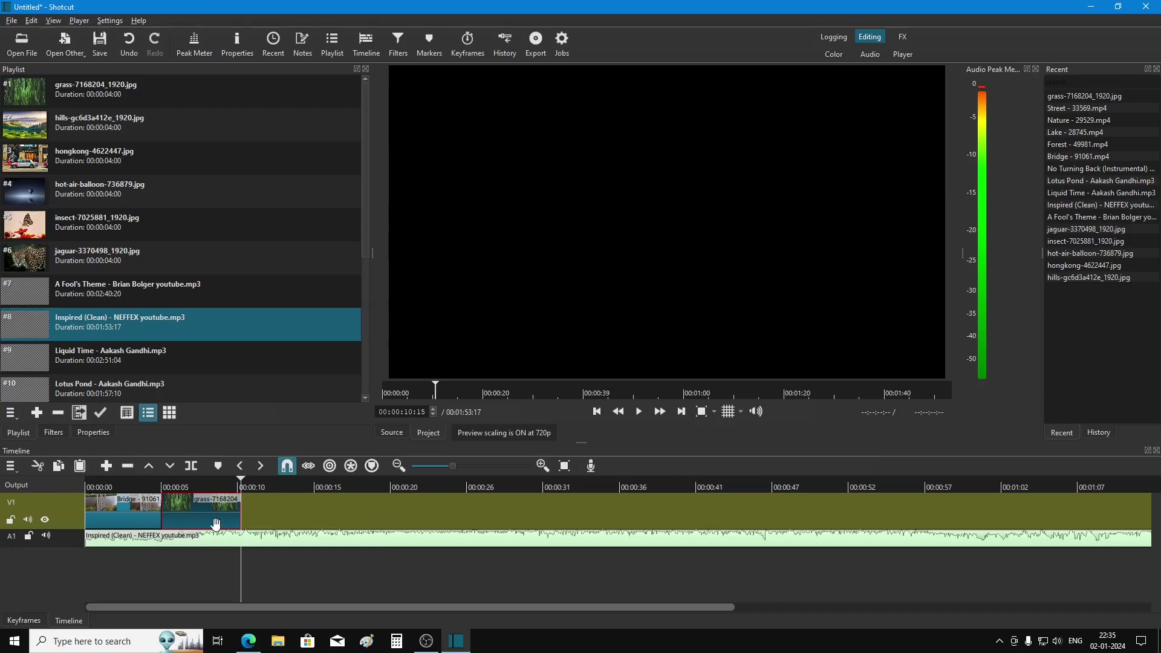
Step: Split the Inspired music at 00:00:10:15 and ripple-delete the leftover part after it
left_click(275, 538)
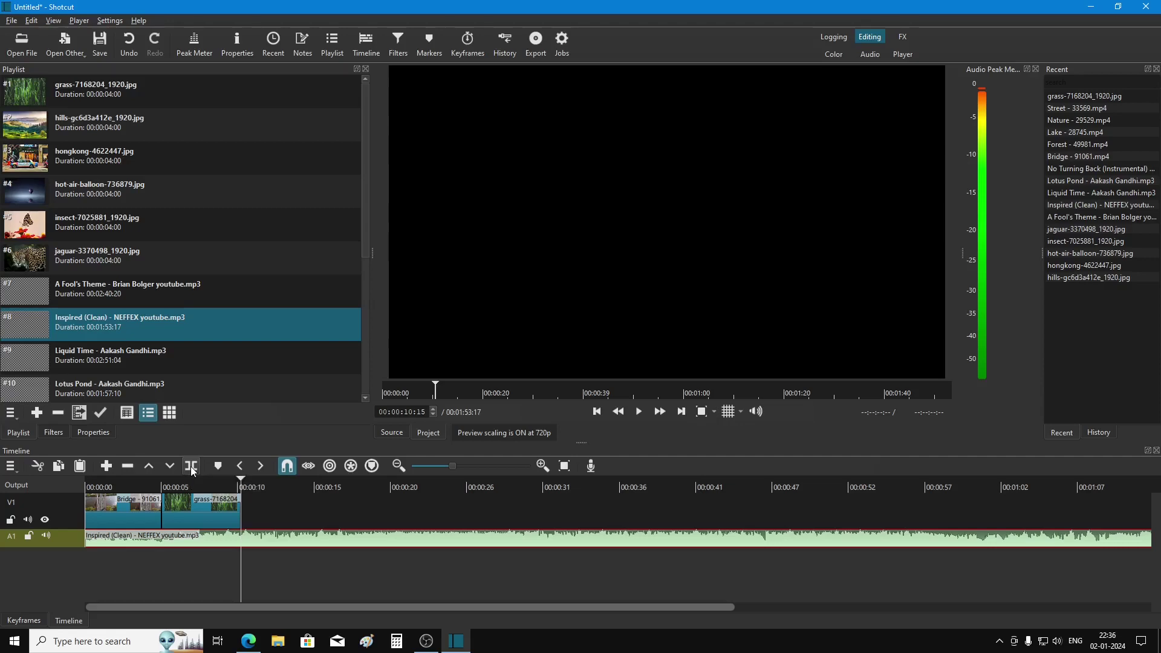
left_click(191, 466)
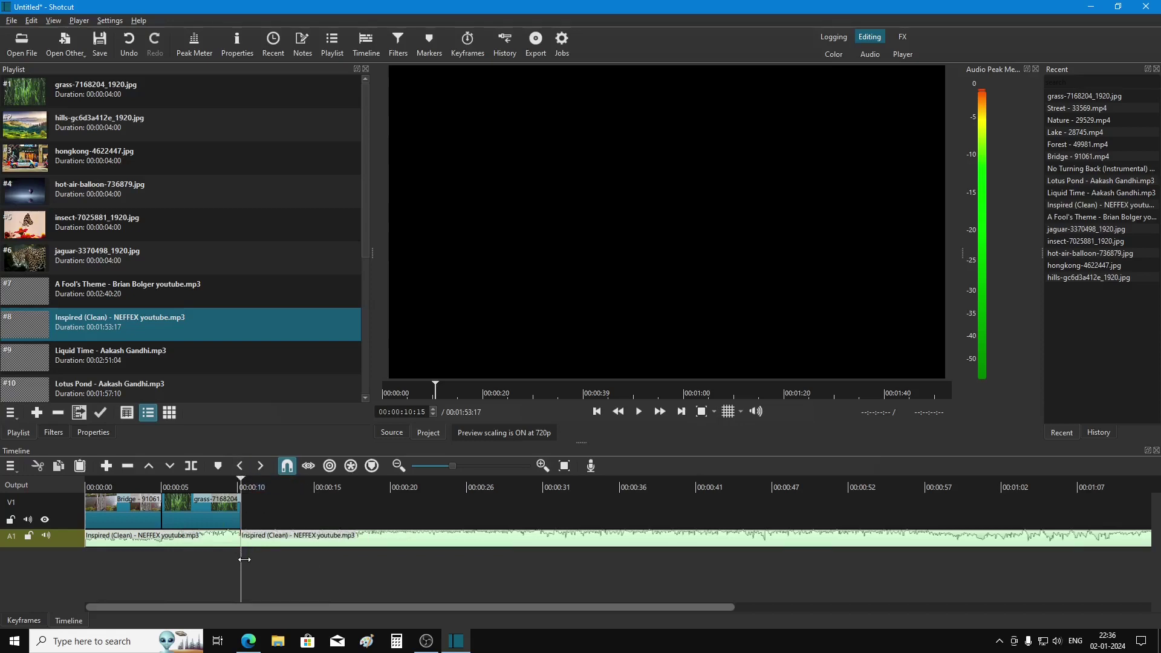
left_click(363, 539)
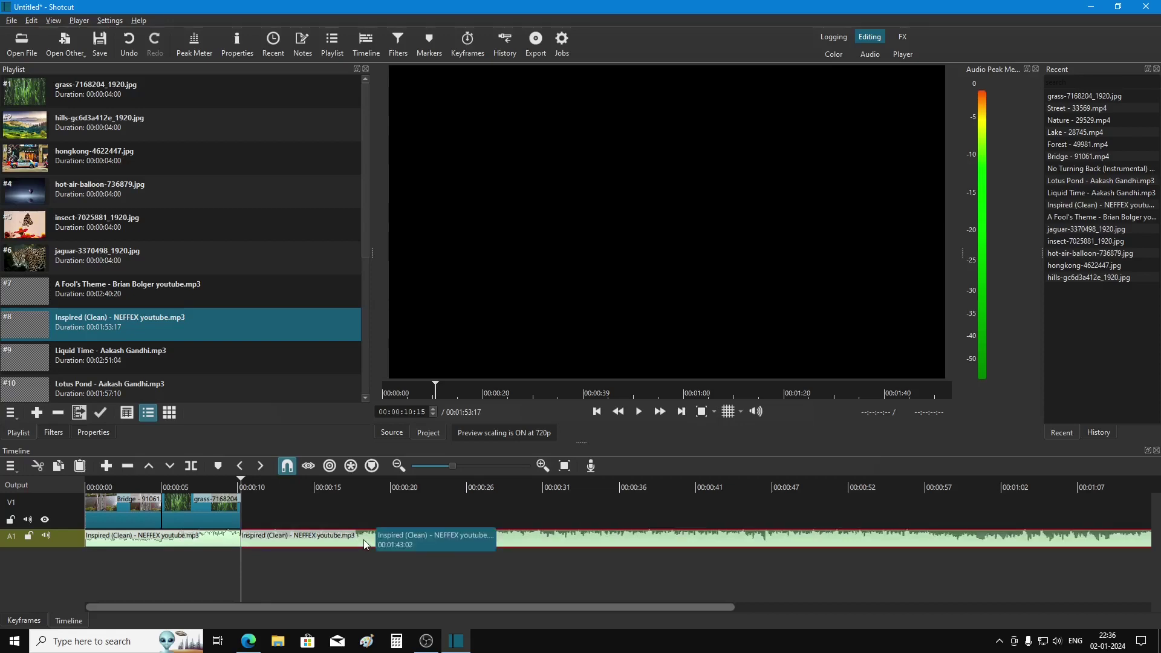
right_click(365, 544)
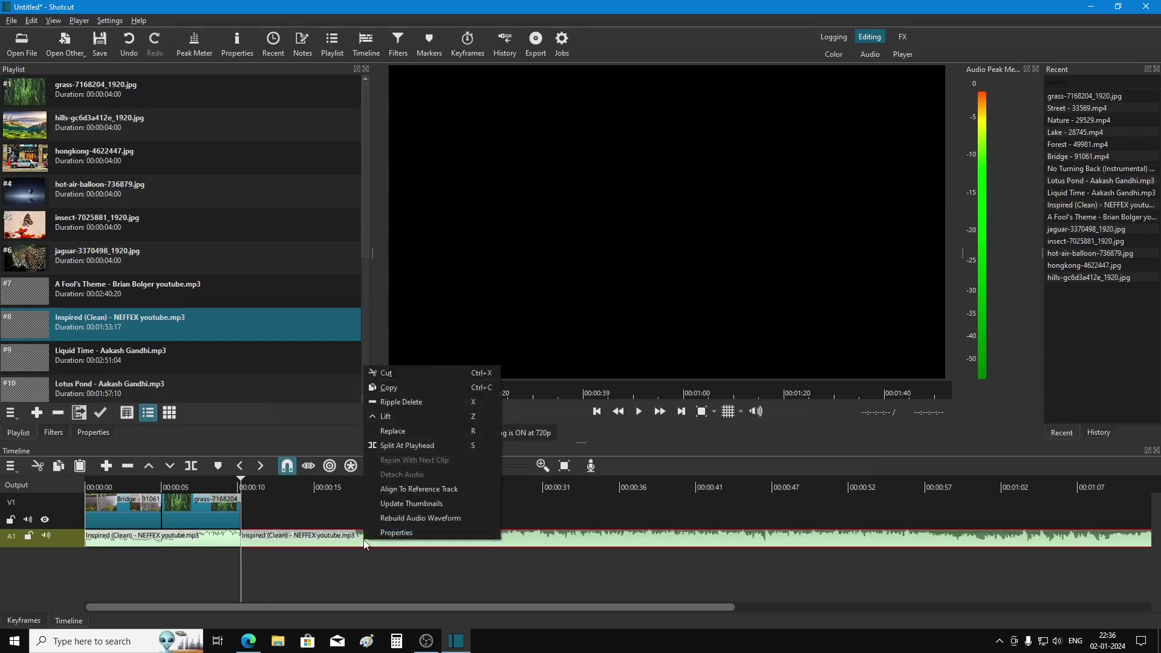
left_click(457, 401)
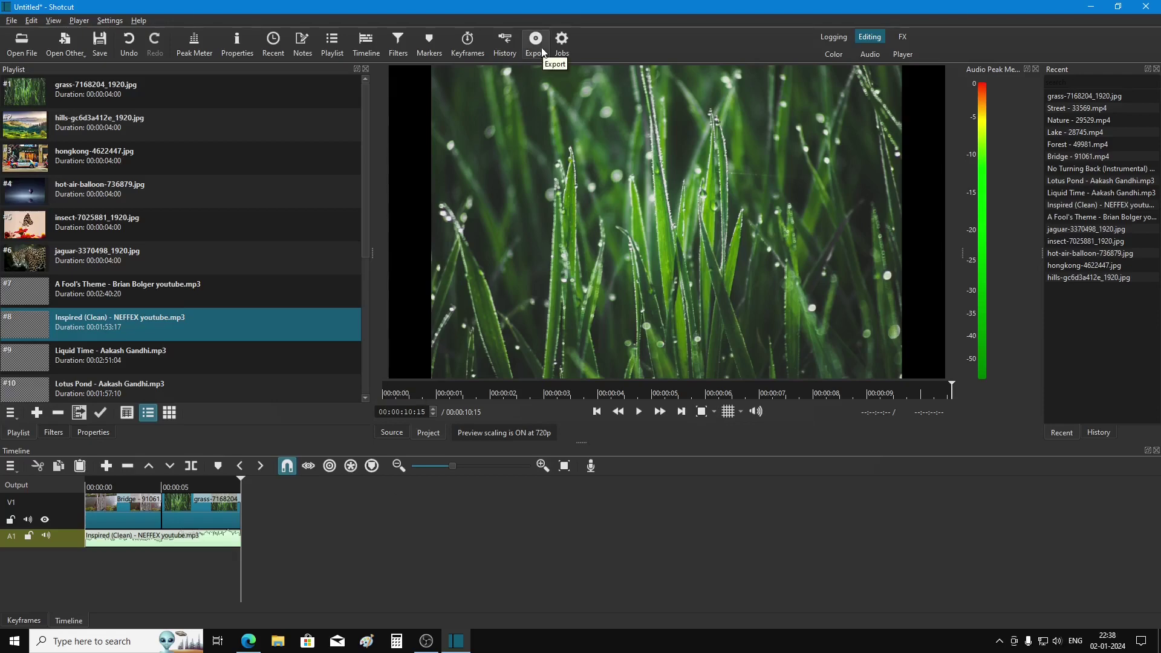
Step: Pick the Stock YouTube export preset and bring up the Export File dialog for the MP4
left_click(542, 51)
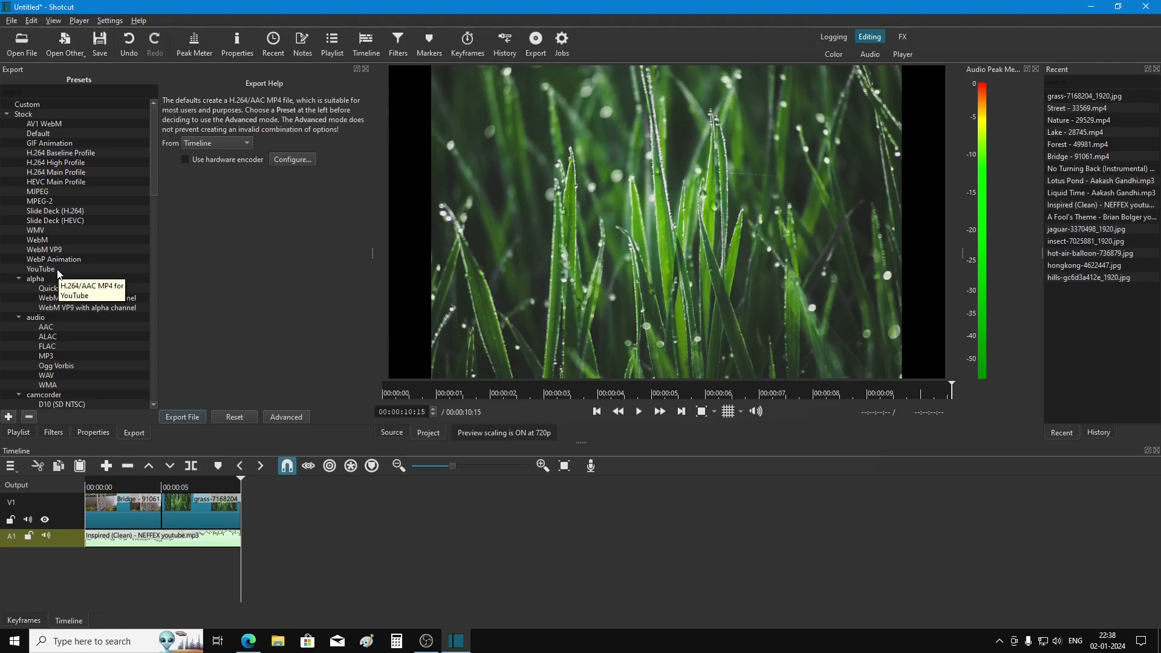
left_click(59, 272)
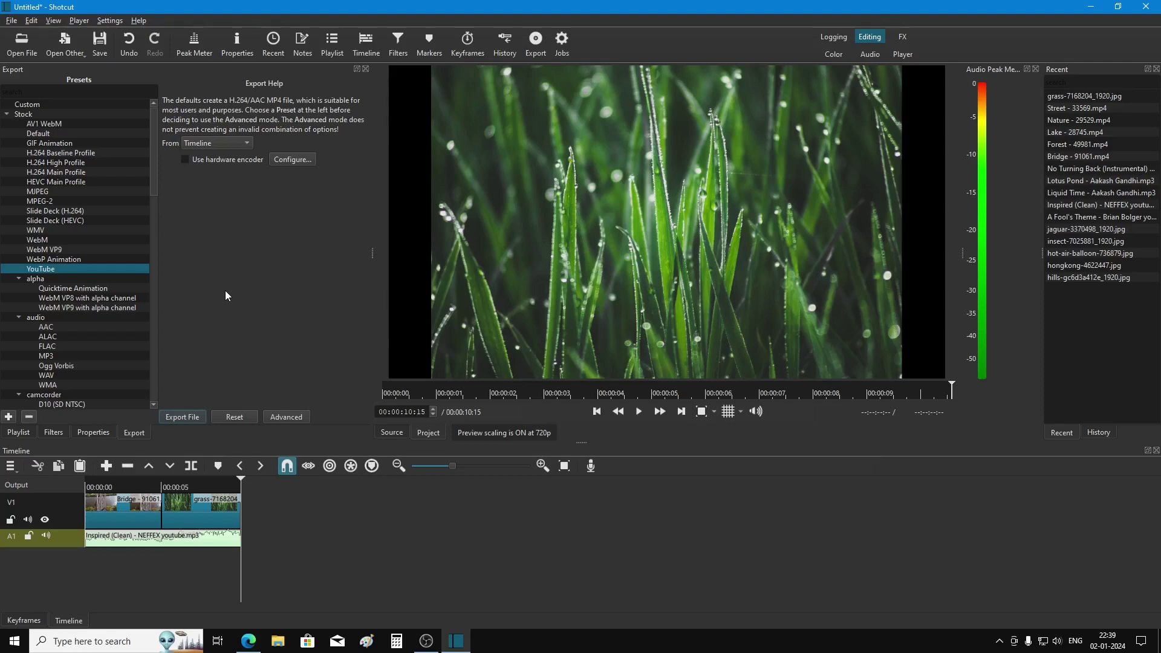
left_click(189, 416)
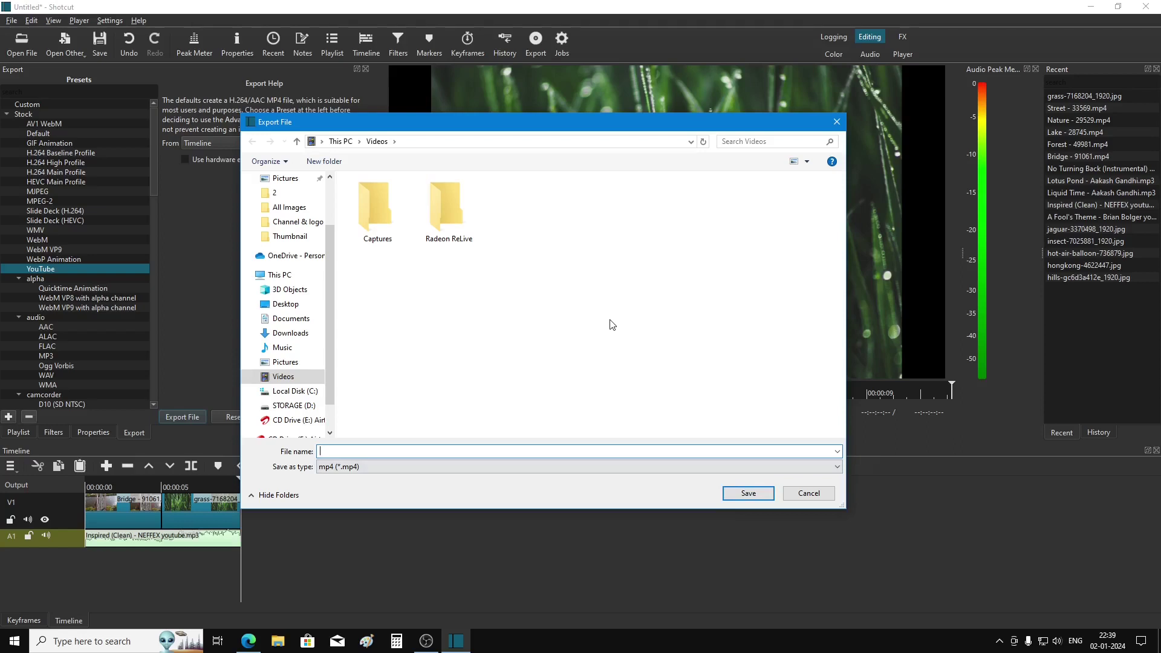
Step: Dismiss the Export File dialog without saving, keeping the YouTube preset selected
left_click(836, 123)
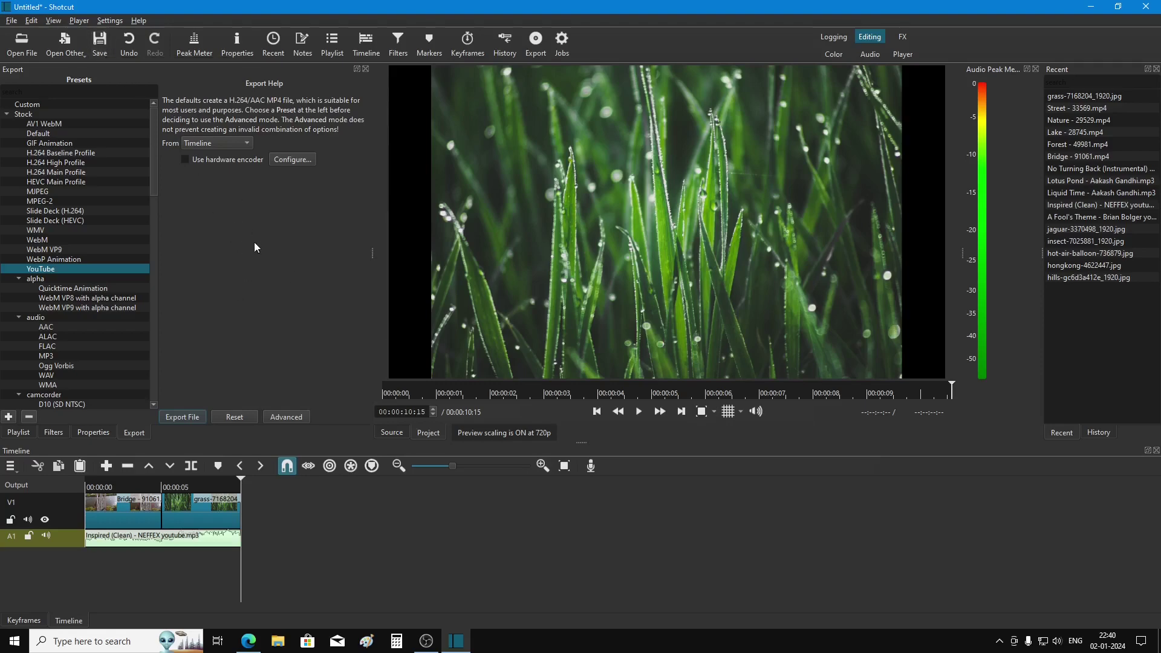
left_click(99, 43)
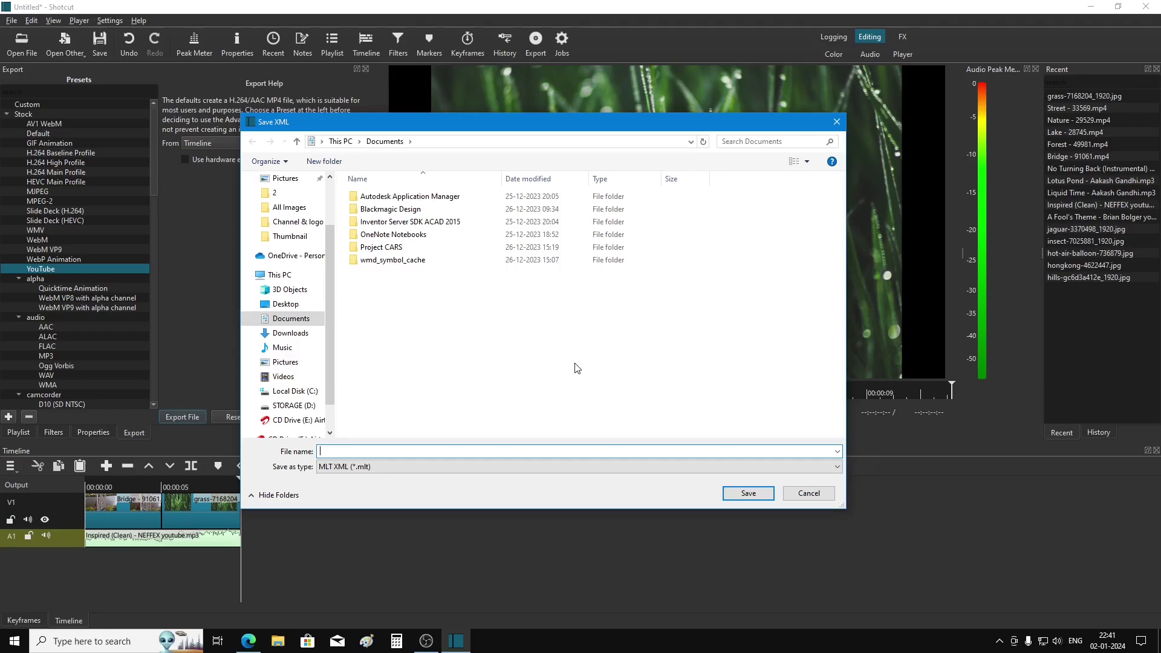
left_click(837, 122)
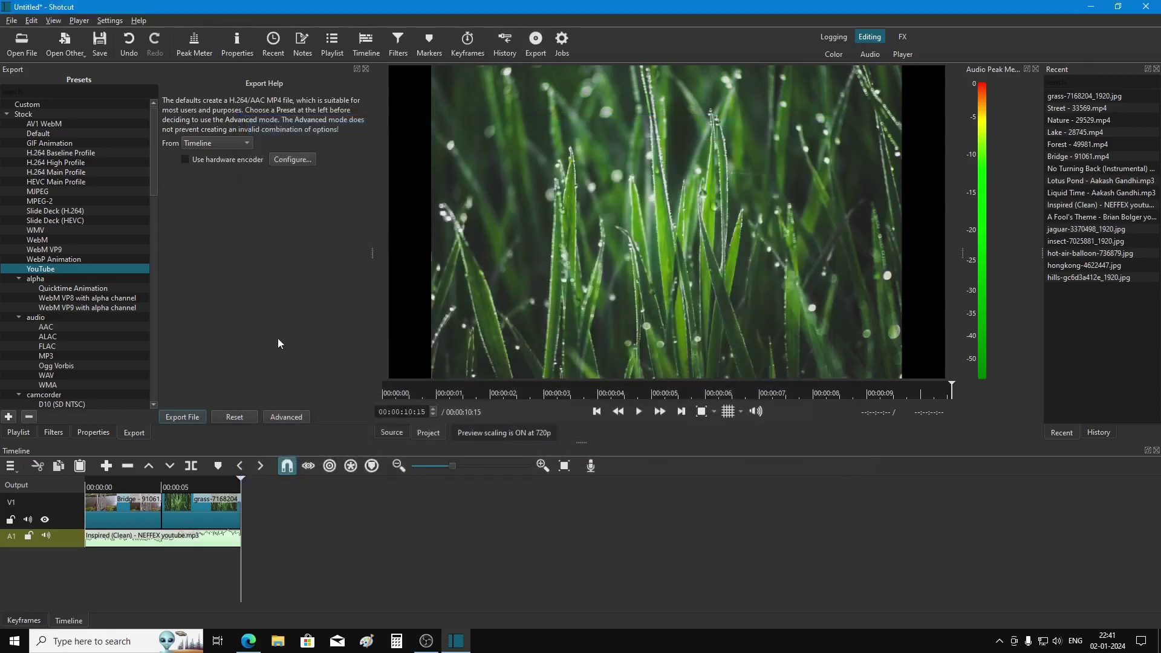